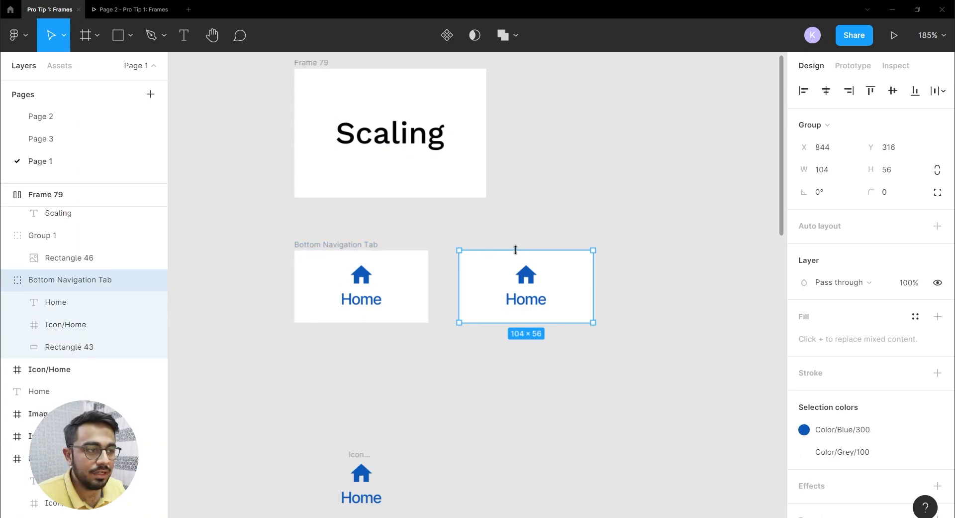
Compare the Bottom Navigation Tab frame with its group copy, including the frame's icon and Home label
left_click(371, 280)
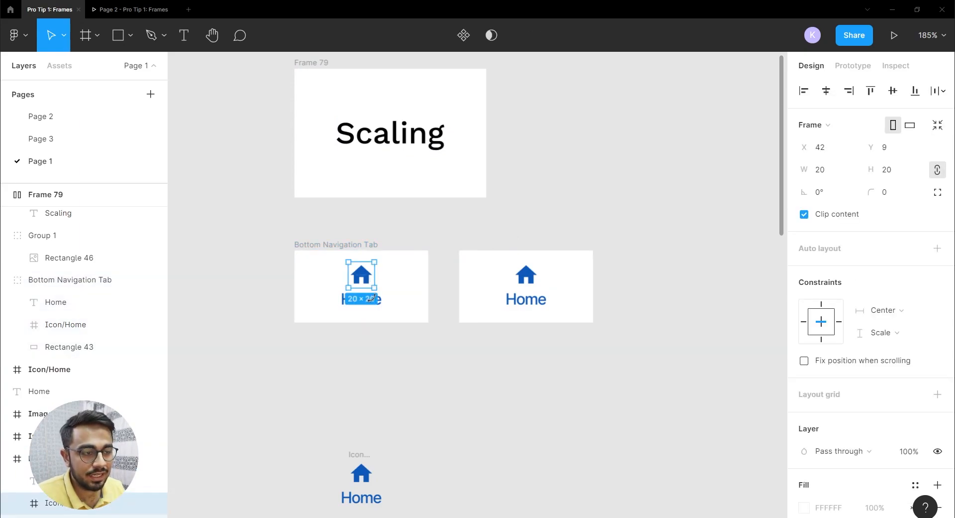
left_click(372, 297)
left_click(354, 245)
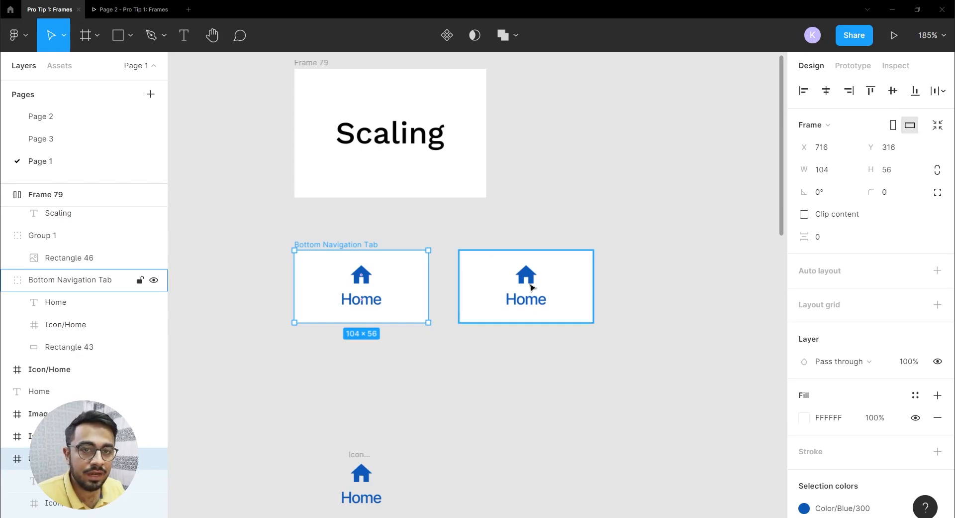
left_click(473, 243)
left_click(348, 245)
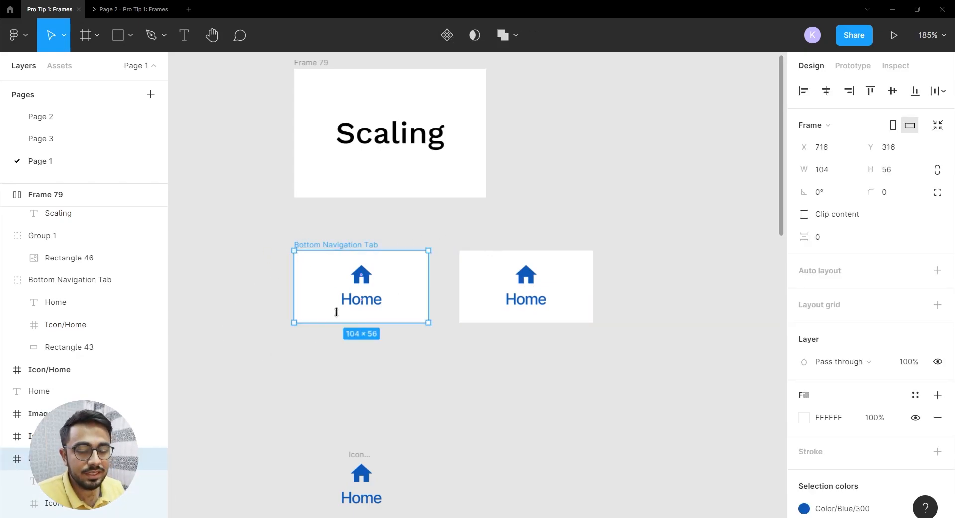
left_click(557, 292)
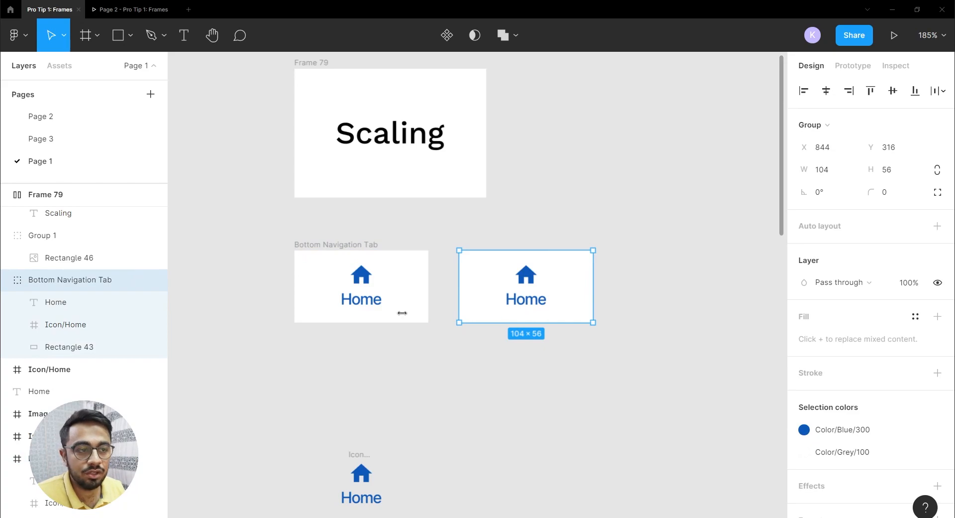
Resize the Bottom Navigation Tab frame to 96 px wide and its group copy to 126 px wide
left_click(355, 244)
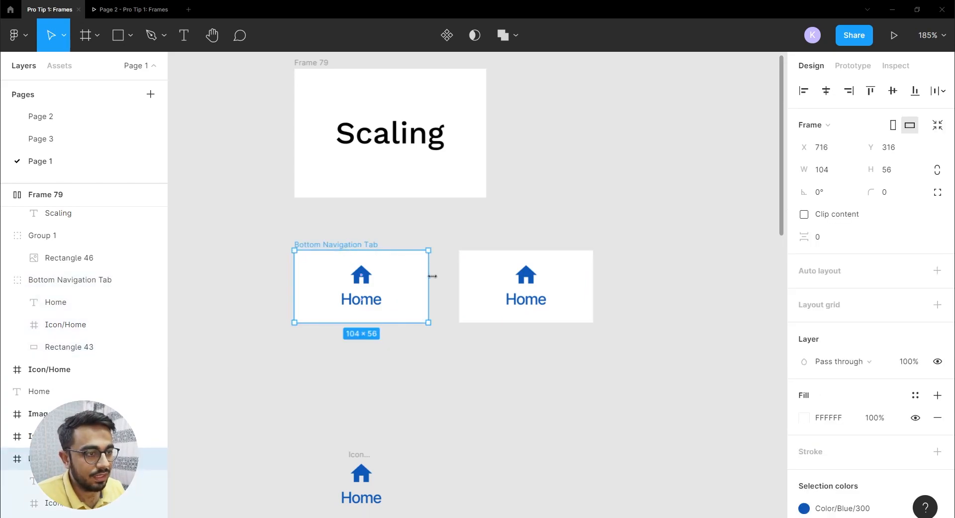
mouse_move(432, 276)
left_mouse_down()
mouse_move(326, 279)
mouse_move(464, 281)
mouse_move(383, 281)
mouse_move(418, 282)
left_mouse_up()
left_click(512, 268)
left_click_drag(594, 279, 622, 286)
Examine the size and constraints of the frame's icon and Home label, and the dimensions of the group's icon and background rectangle
left_click(357, 282)
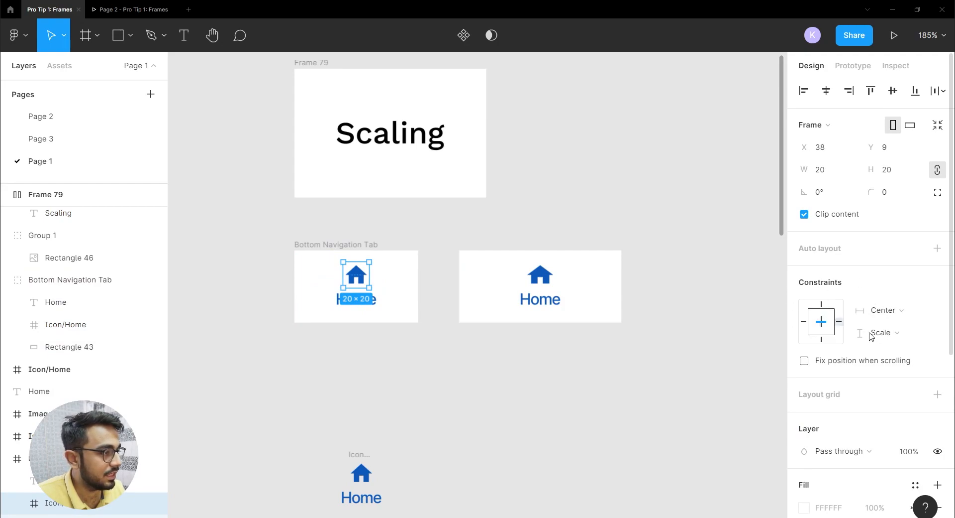
left_click(368, 302)
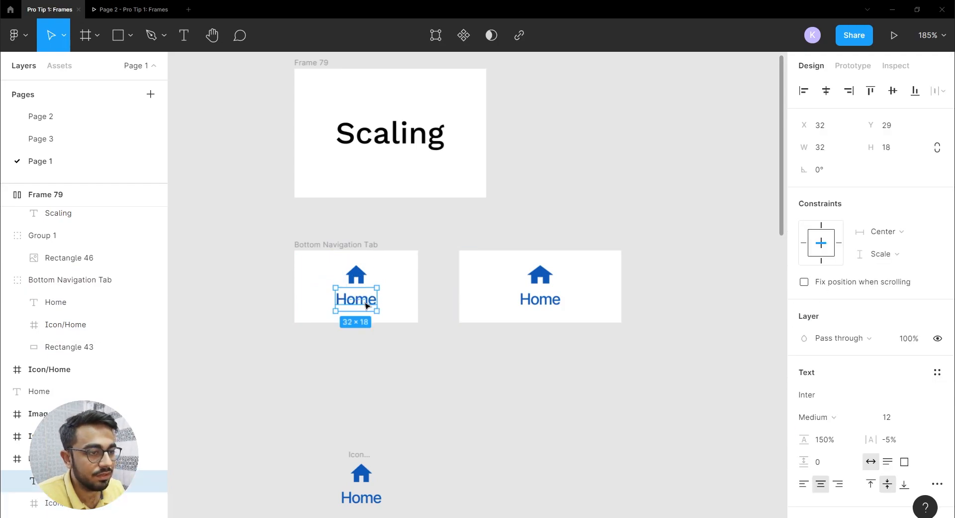
left_click(358, 278)
left_click(540, 275)
left_click(540, 275)
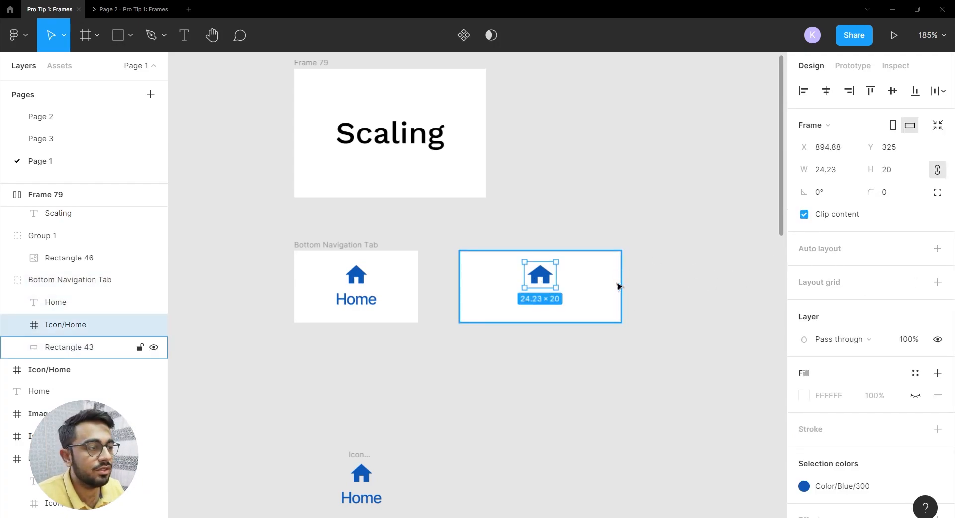
left_click(481, 256)
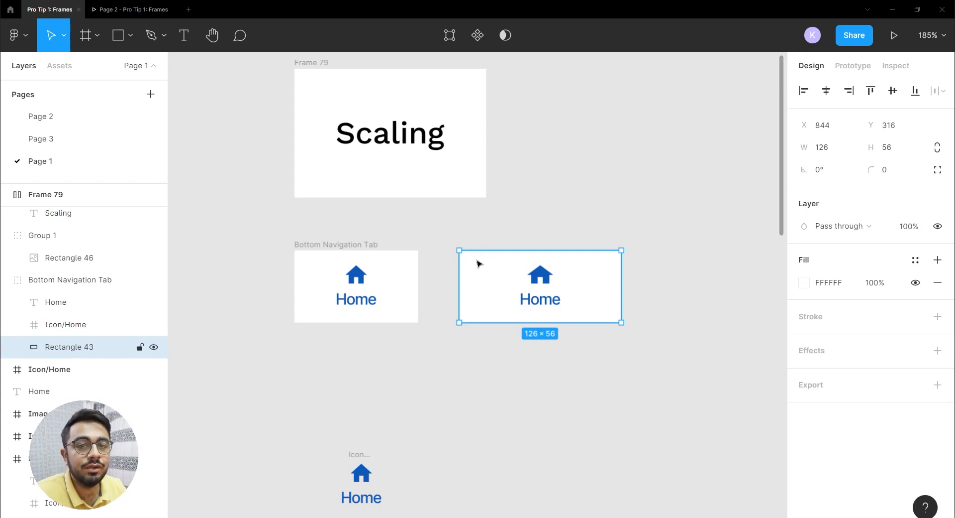
Move the Bottom Navigation Tab frame above Group 1 in the layer order
left_click(222, 341)
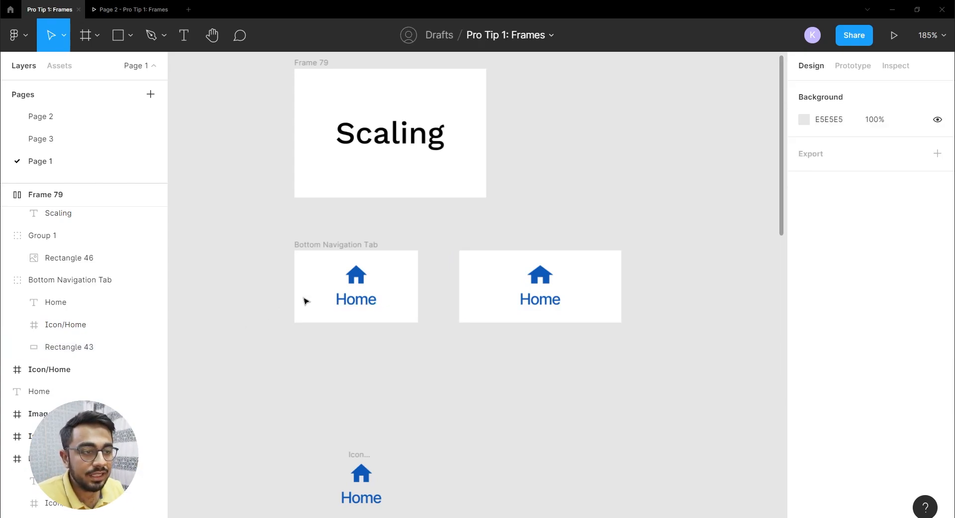
left_click(305, 245)
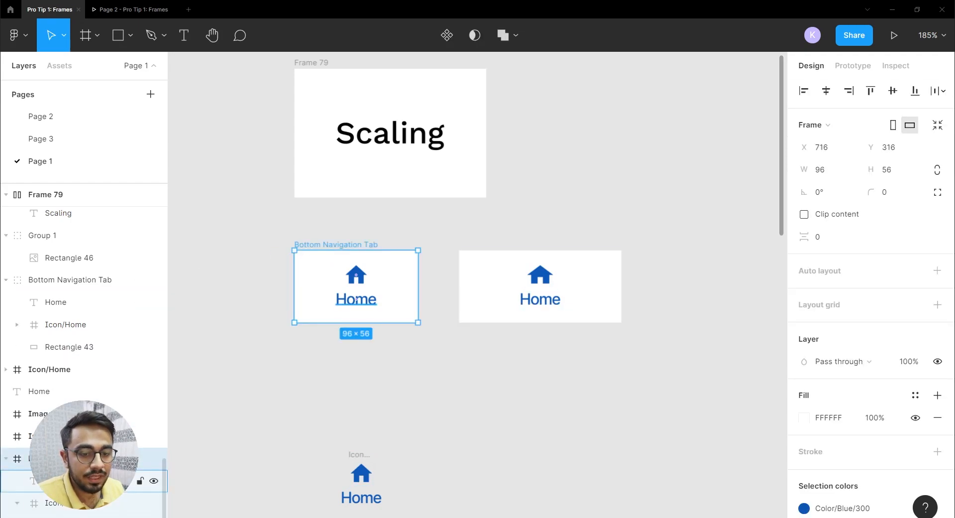
left_click_drag(75, 458, 58, 227)
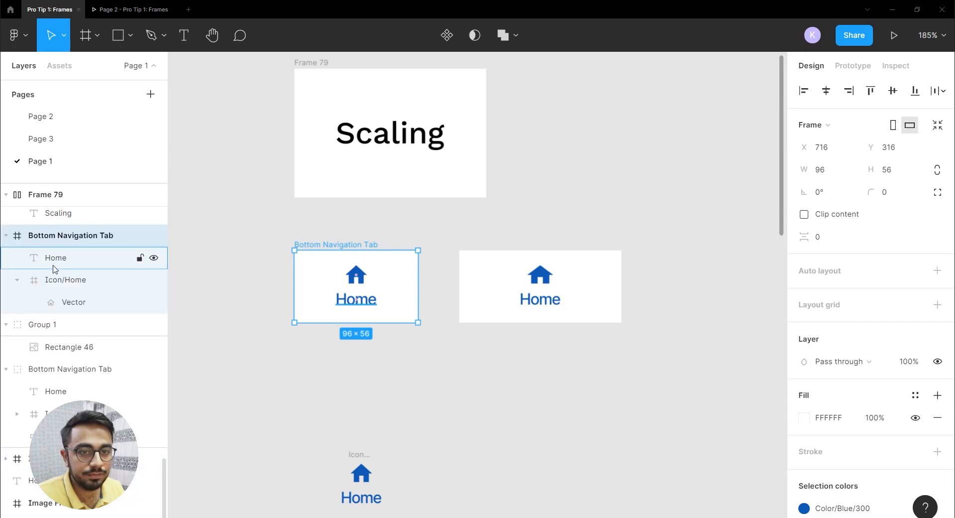
Examine the child layers of the Bottom Navigation Tab frame and compare them with those of the group copy
left_click(59, 279)
left_click(56, 257)
left_click(59, 279)
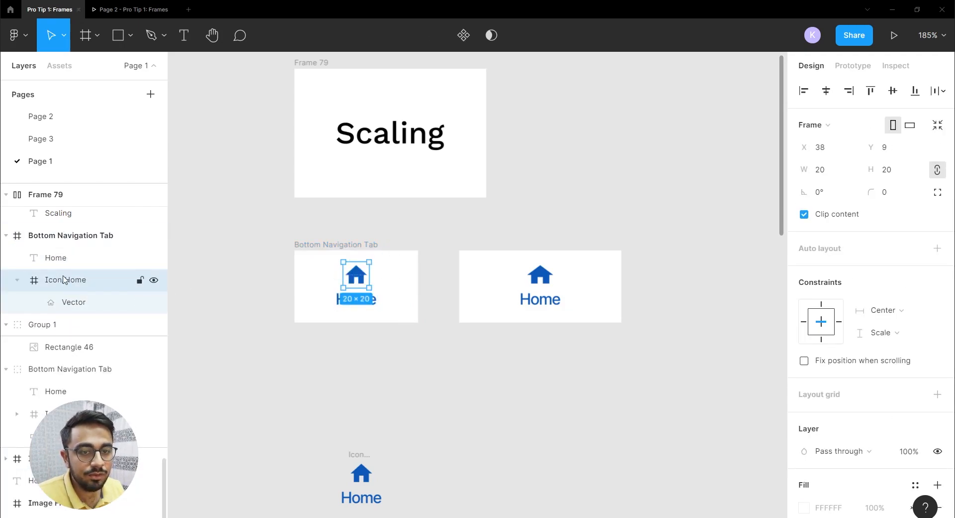
left_click(59, 259)
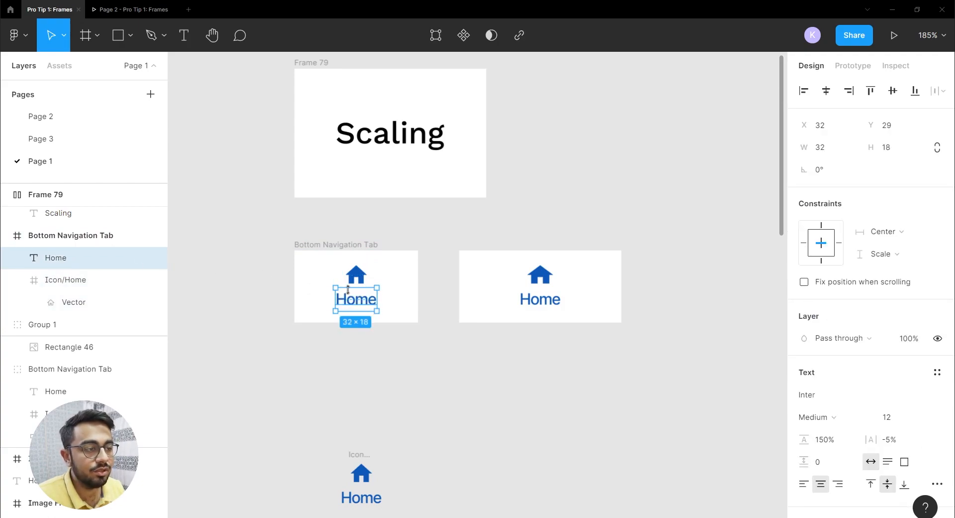
left_click(309, 245)
left_click(513, 265)
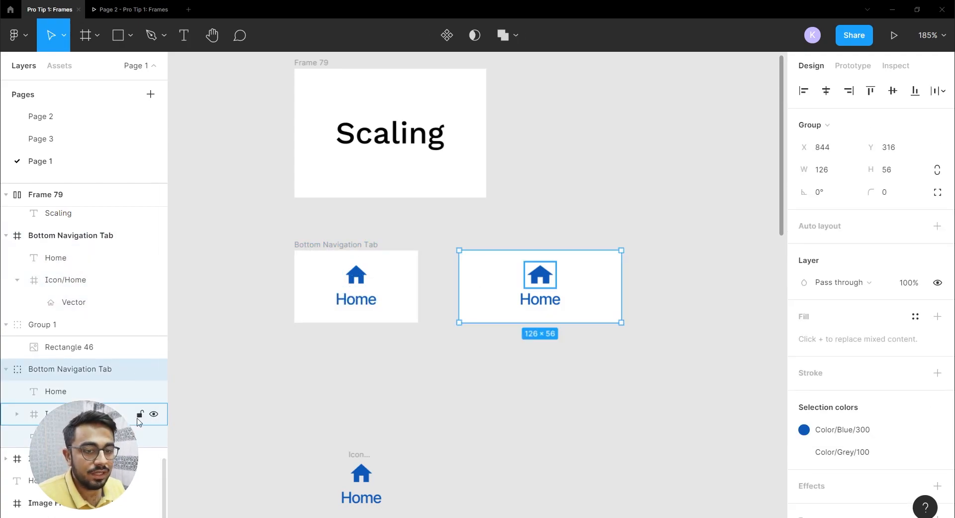
left_click(80, 394)
left_click(80, 413)
left_click(79, 435)
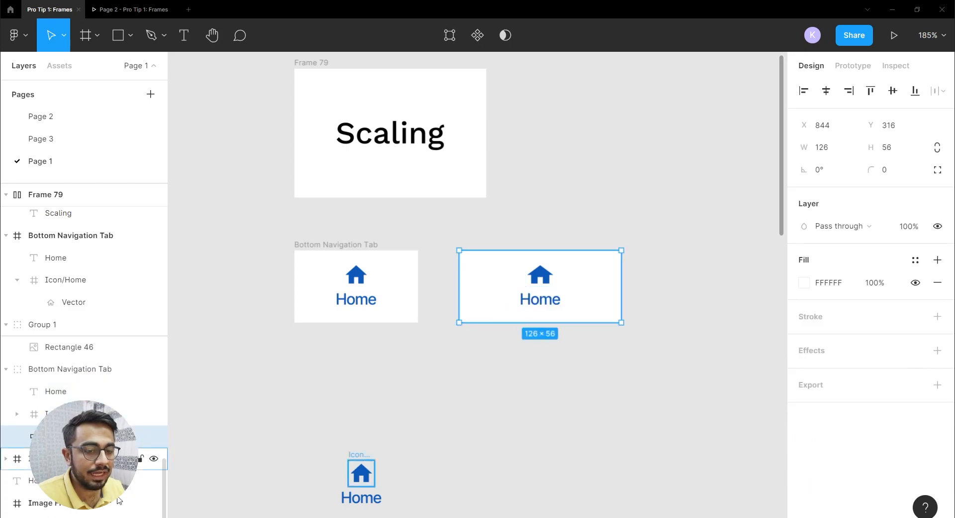
Switch the Bottom Navigation Tab frame's FFFFFF fill off and on several times, leaving it on
left_click(316, 243)
scroll(905, 405, "down", 2)
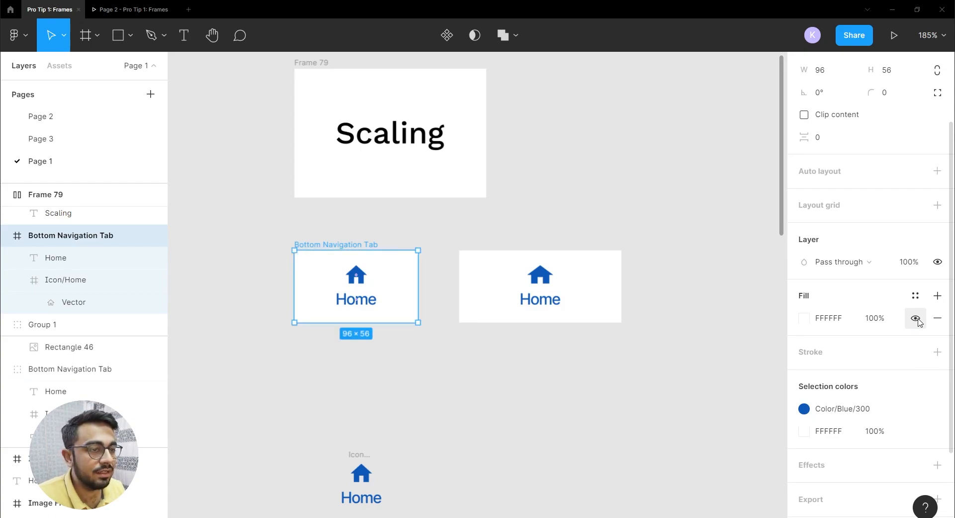
left_click(916, 318)
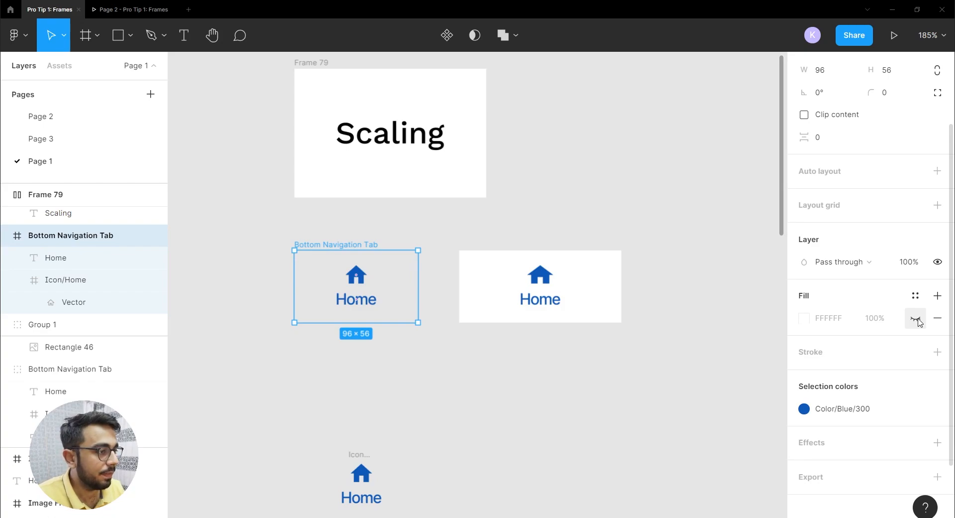
left_click(917, 319)
left_click(917, 318)
left_click(917, 318)
left_click(917, 319)
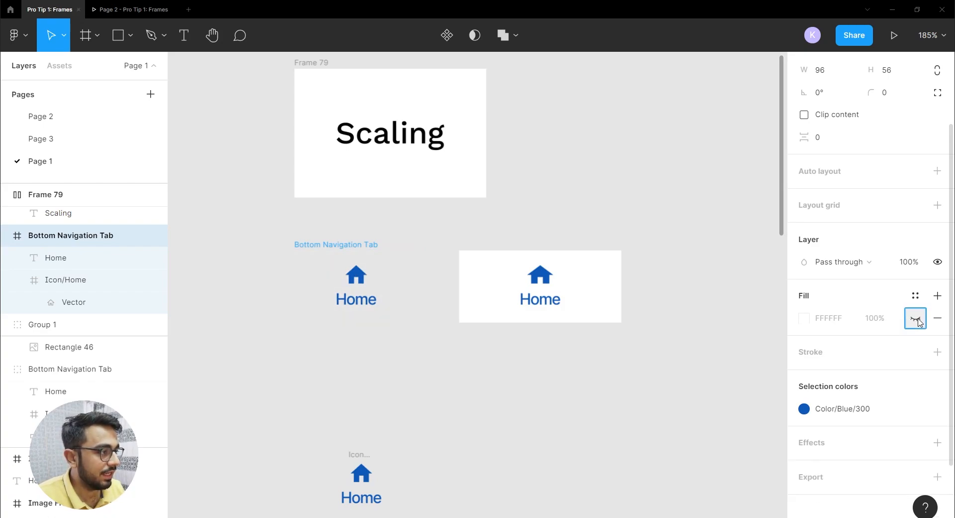
left_click(918, 318)
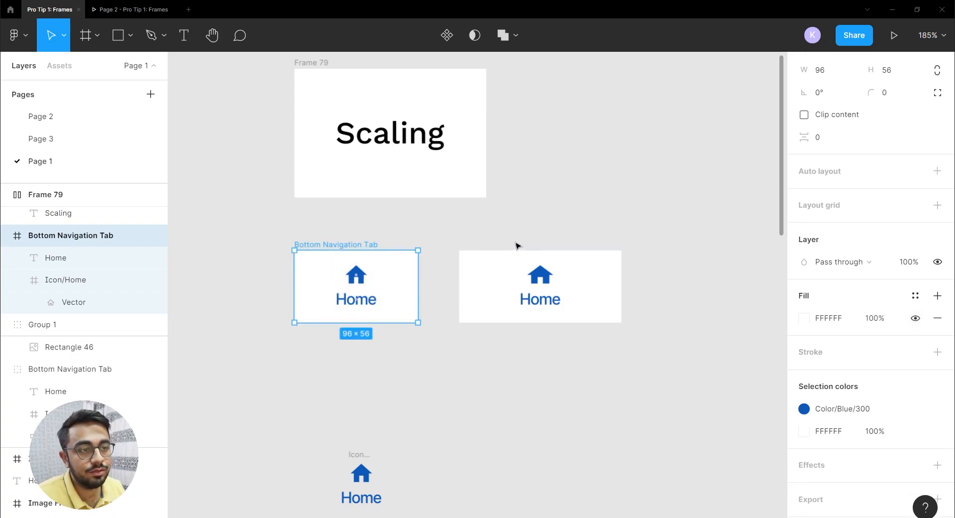
Convert the Bottom Navigation Tab group copy to a frame and turn it back into a group
left_click(482, 260)
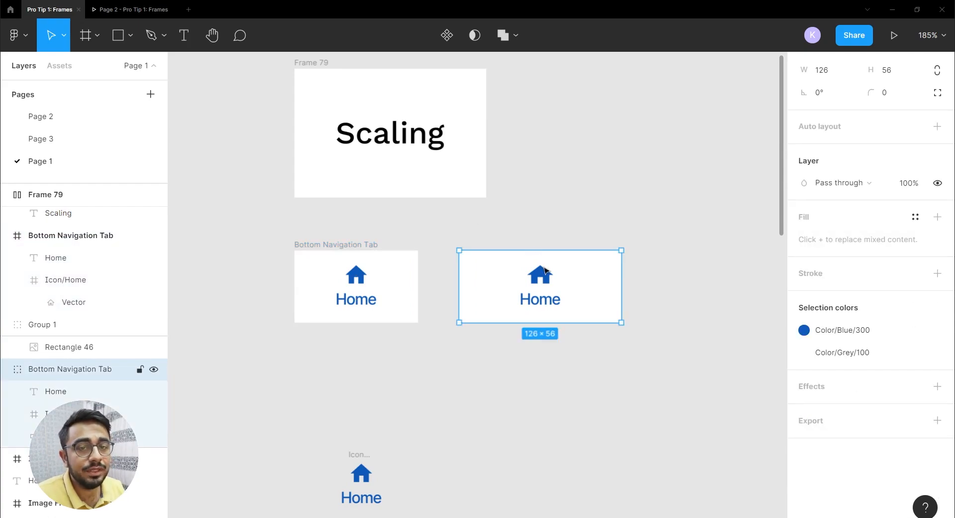
scroll(842, 132, "up", 2)
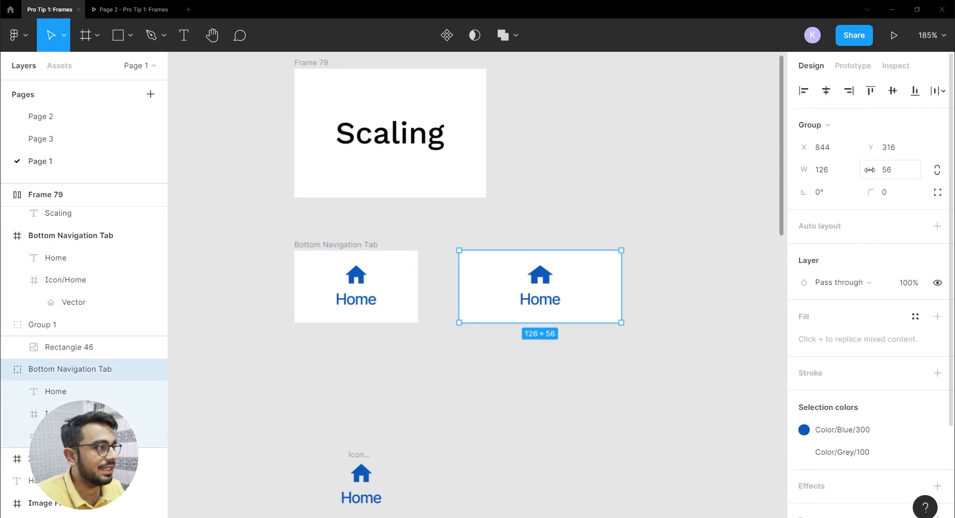
left_click(842, 132)
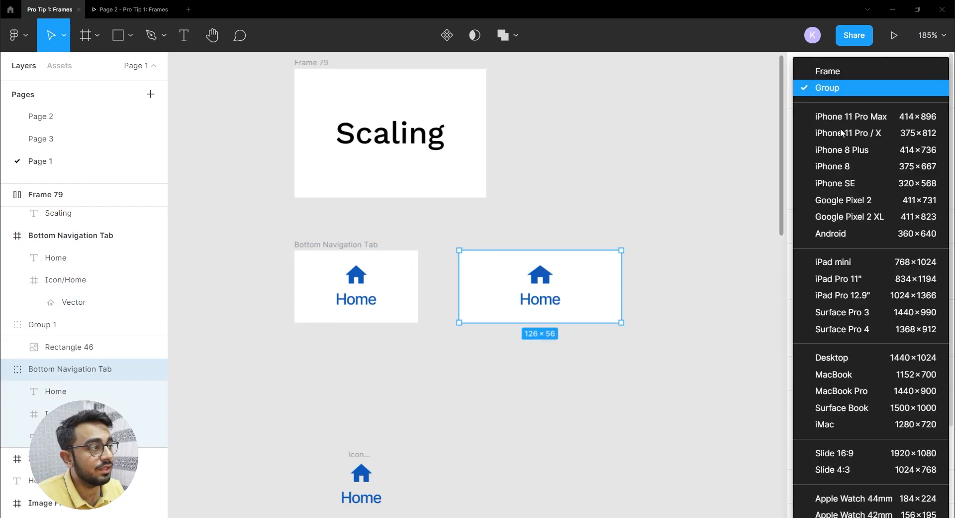
left_click(828, 72)
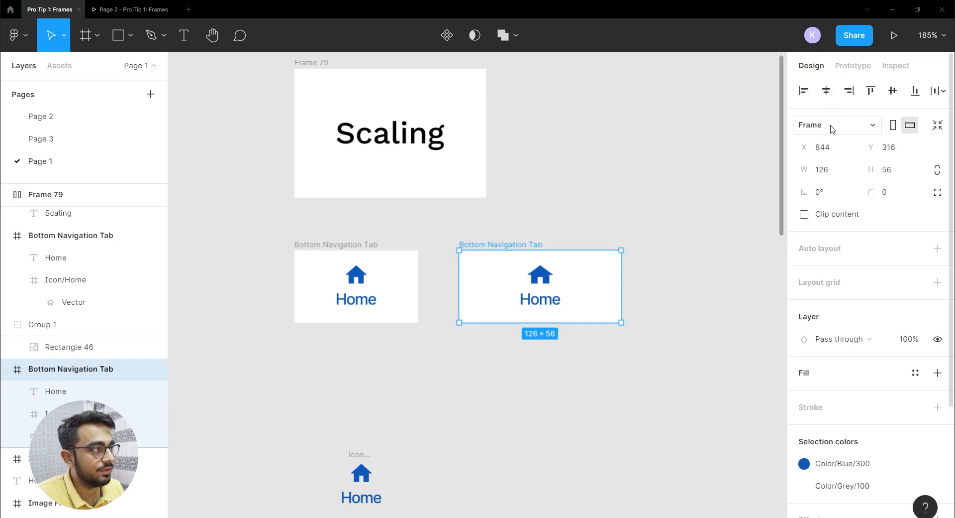
left_click(834, 125)
left_click(828, 88)
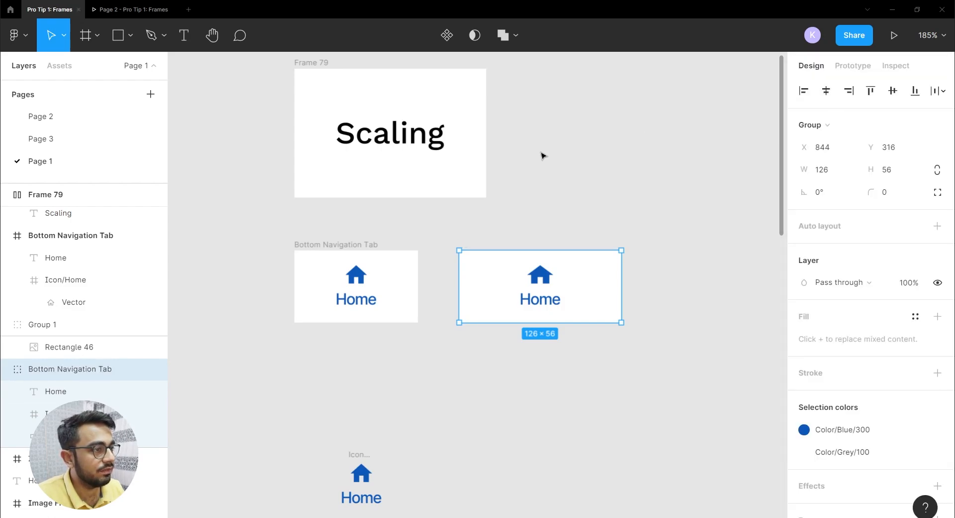
Narrow the Bottom Navigation Tab frame to 65 px wide and check its Home label's constraints
left_click(540, 275)
left_click(352, 304)
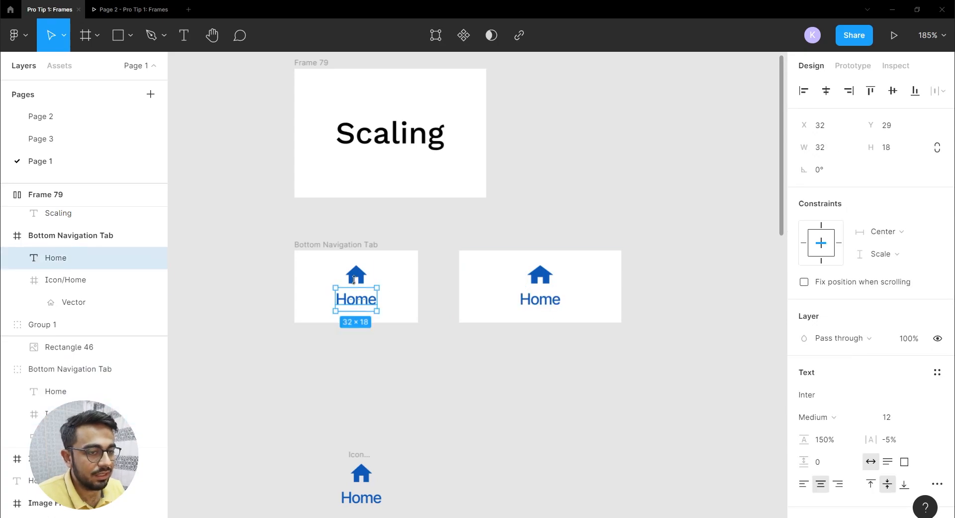
left_click(339, 248)
left_click_drag(418, 279, 387, 279)
left_click(344, 305)
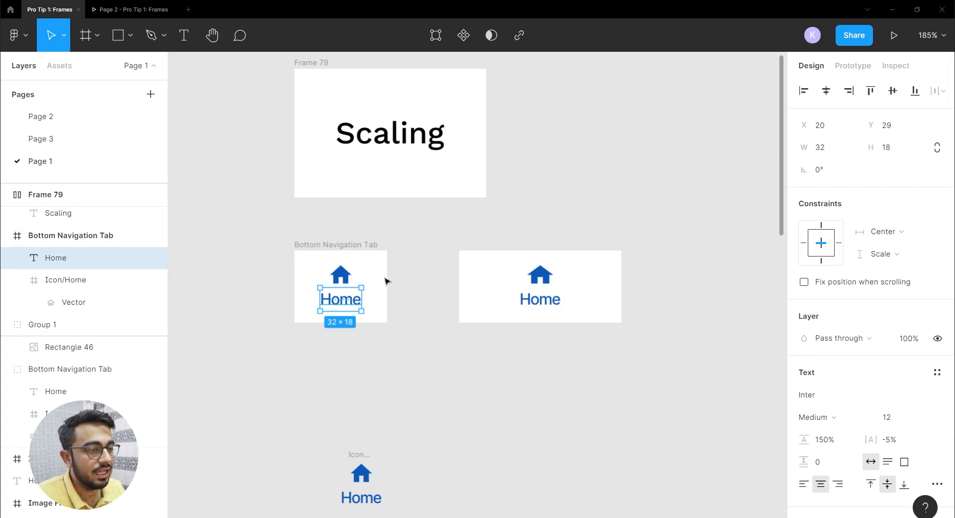
left_click(379, 254)
mouse_move(387, 264)
left_mouse_down()
mouse_move(421, 275)
mouse_move(379, 279)
left_mouse_up()
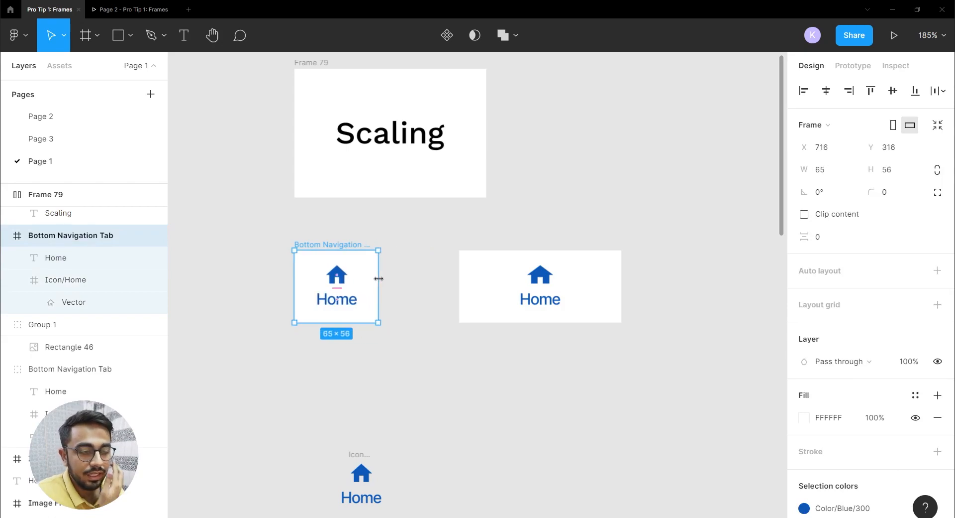
Inspect the group's Home label and shrink the group's white background rectangle from its lower edge to about half its height
left_click(523, 270)
double_click(531, 304)
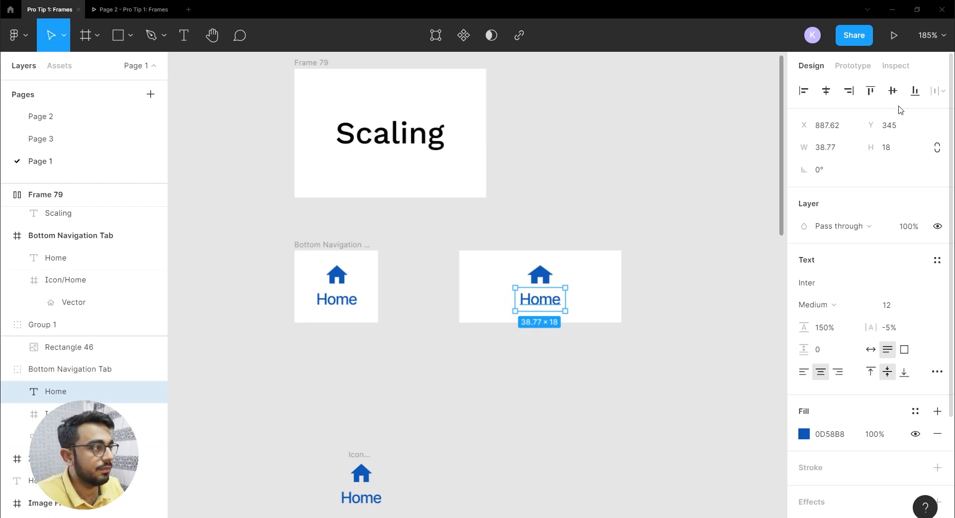
left_click(538, 318)
left_click_drag(539, 327, 547, 288)
left_click(543, 302)
left_click(472, 254)
left_click(557, 302)
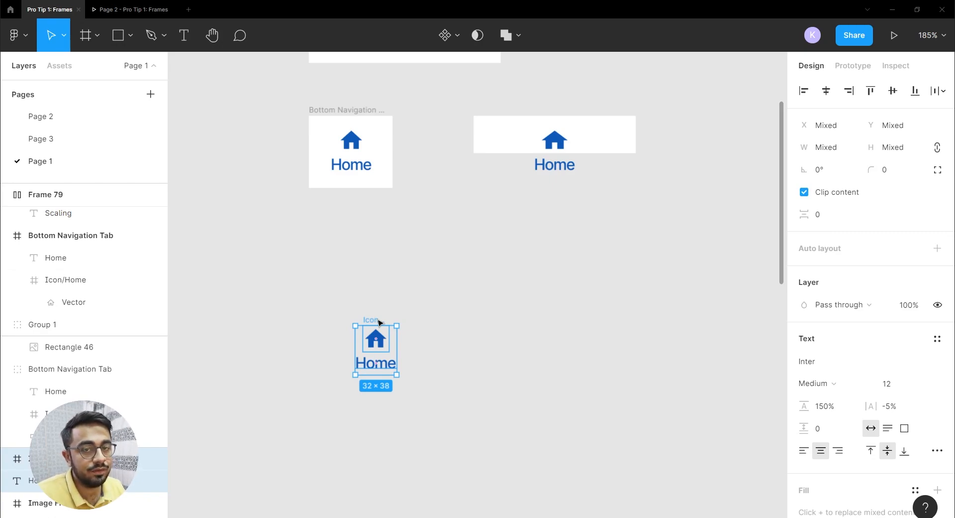
Wrap the loose home icon and Home label in a frame and show its FFFFFF fill
left_click(399, 300)
left_click_drag(508, 280, 353, 379)
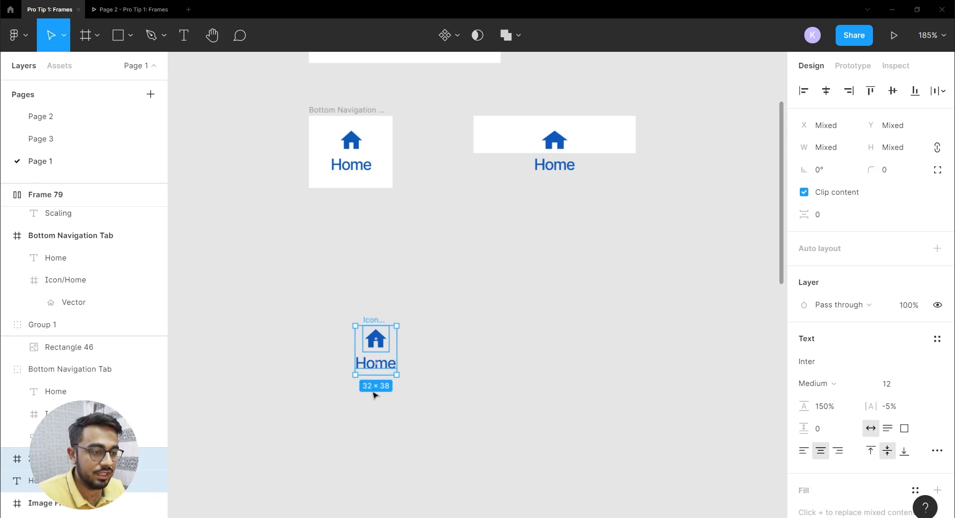
key("ctrl+alt+g")
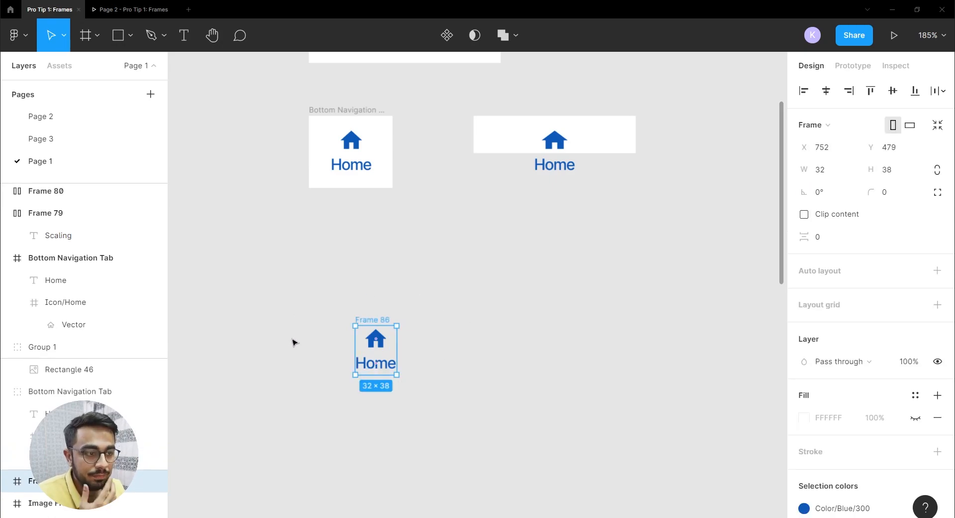
left_click(915, 418)
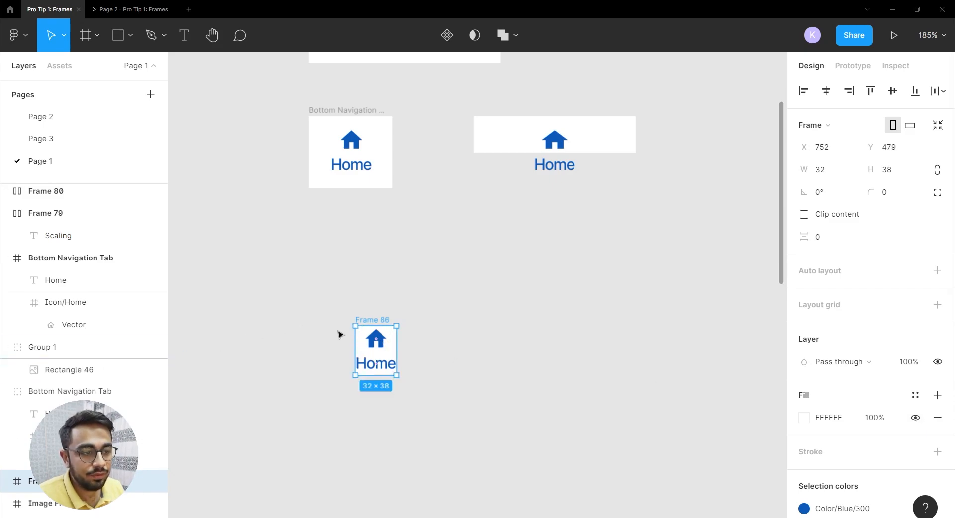
Widen the new frame to nearly four times its width and check the constraints of its Home label and icon
left_click_drag(399, 339, 514, 343)
left_click(449, 370)
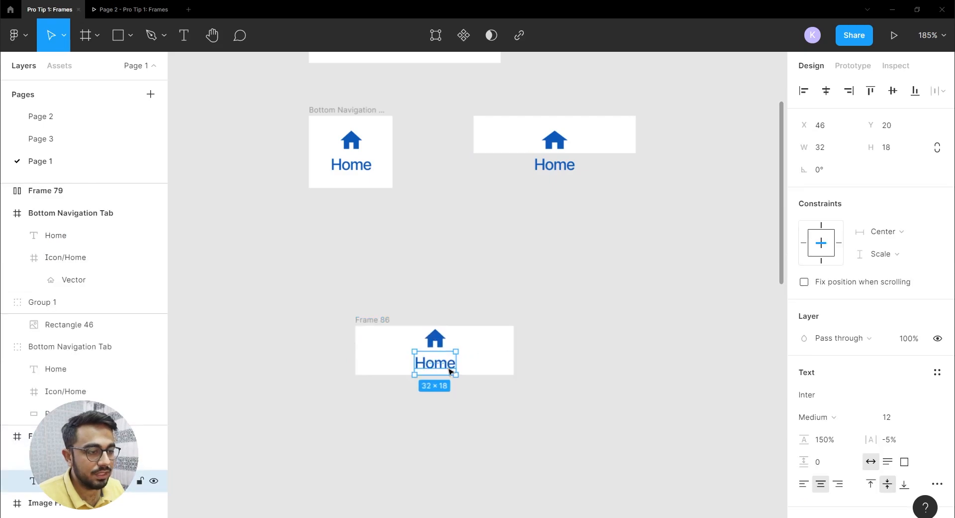
left_click(433, 339)
right_click(779, 331)
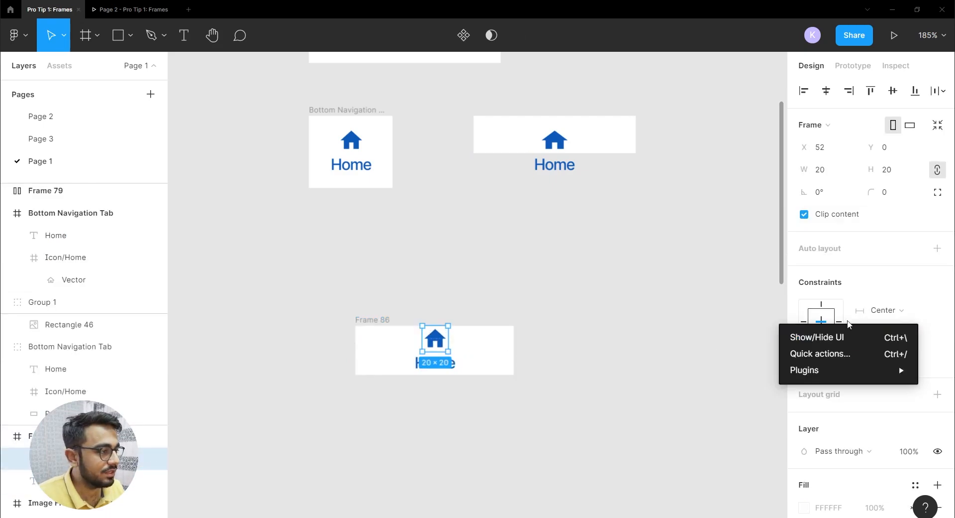
Set the vertical constraint of both the home icon and the Home label in Frame 86 to Center
left_click(835, 300)
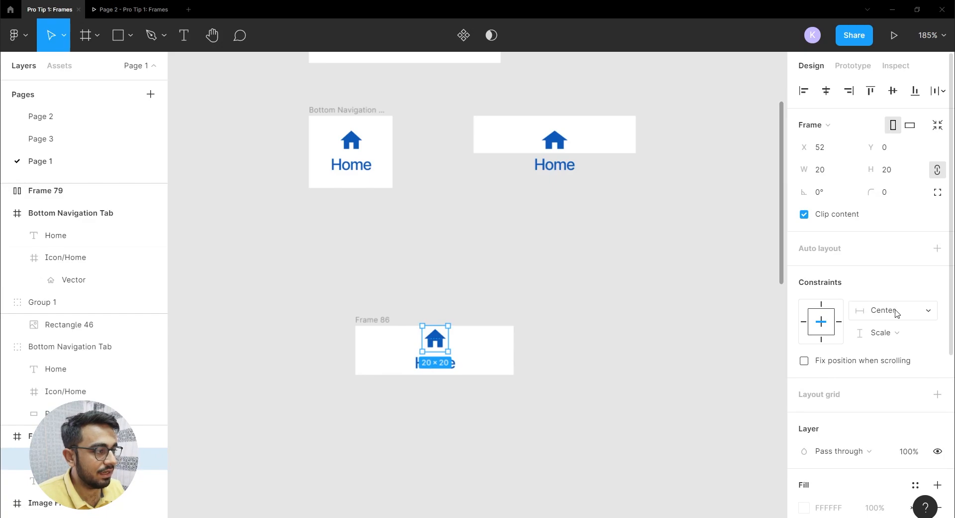
left_click(890, 332)
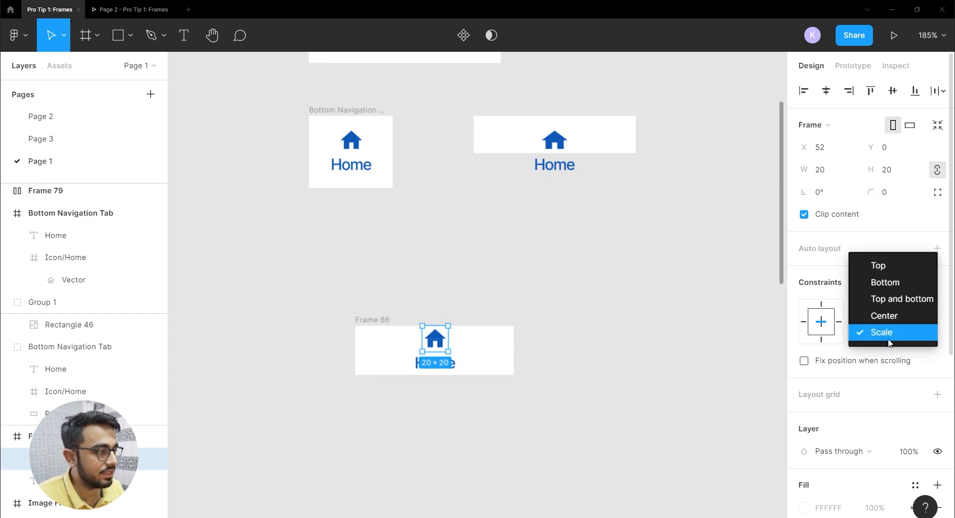
left_click(890, 344)
left_click(438, 364)
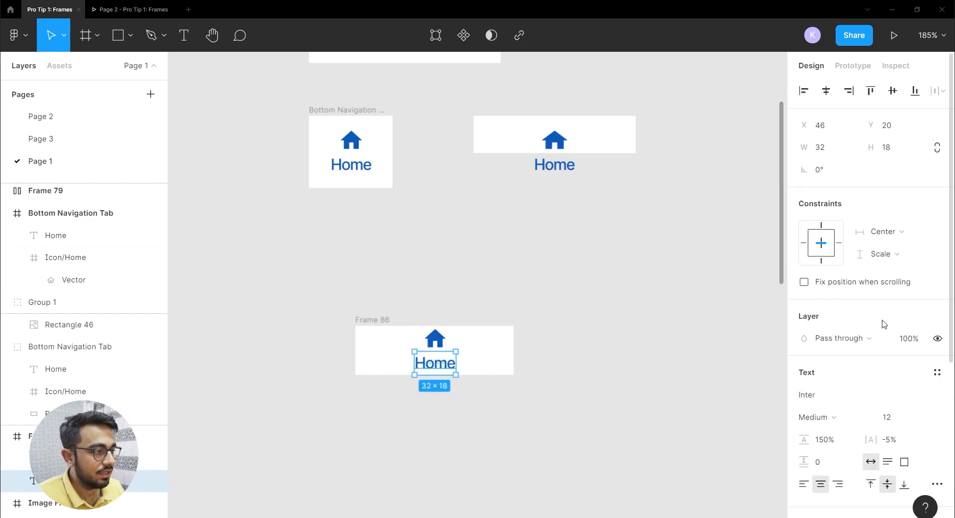
left_click(884, 253)
left_click(887, 238)
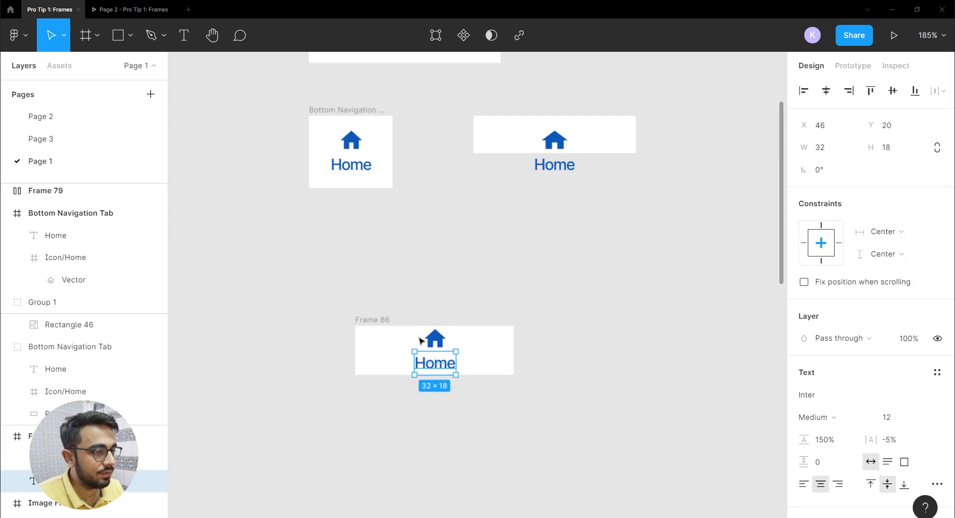
Enlarge Frame 86 to about 129 × 77 by extending its lower and right edges
left_click(382, 326)
left_click_drag(417, 375, 417, 430)
left_click(383, 314)
left_click(382, 320)
mouse_move(514, 431)
left_mouse_down()
mouse_move(632, 503)
mouse_move(470, 387)
mouse_move(522, 424)
left_mouse_up()
Set the constraints of the home icon and Home label together to Left and Top
left_click(440, 367)
left_click(452, 394, "shift")
left_click(821, 304)
left_click(804, 323)
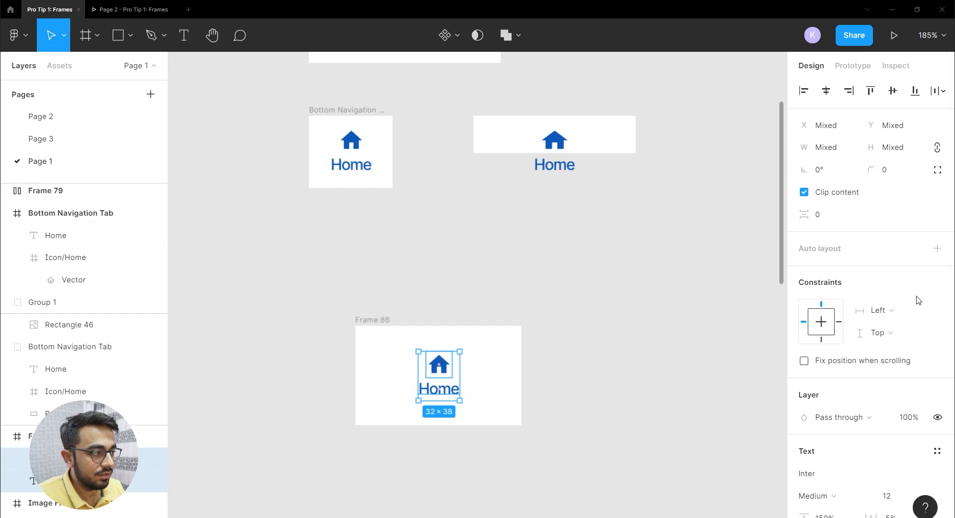
Try to shorten Frame 86 from its lower-right corner and undo the resize
left_click(372, 319)
left_click_drag(522, 425, 526, 377)
key("ctrl+z")
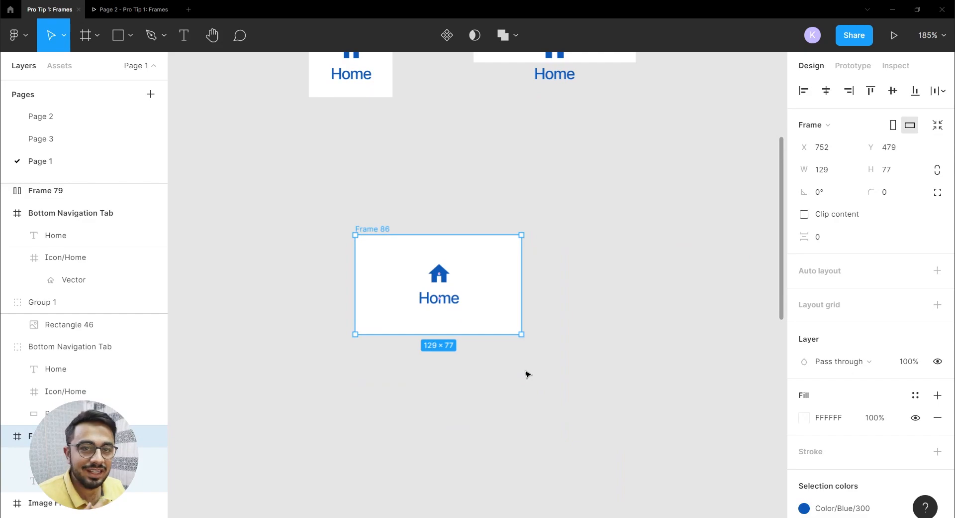
left_click(595, 277)
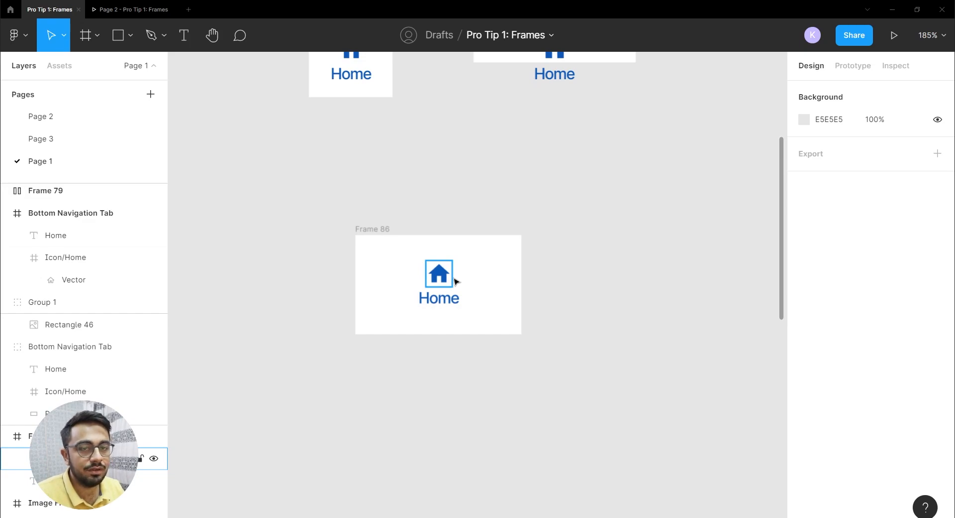
Convert Frame 86 into a group
left_click(384, 227)
scroll(390, 215, "up", 2)
scroll(390, 215, "left", 1)
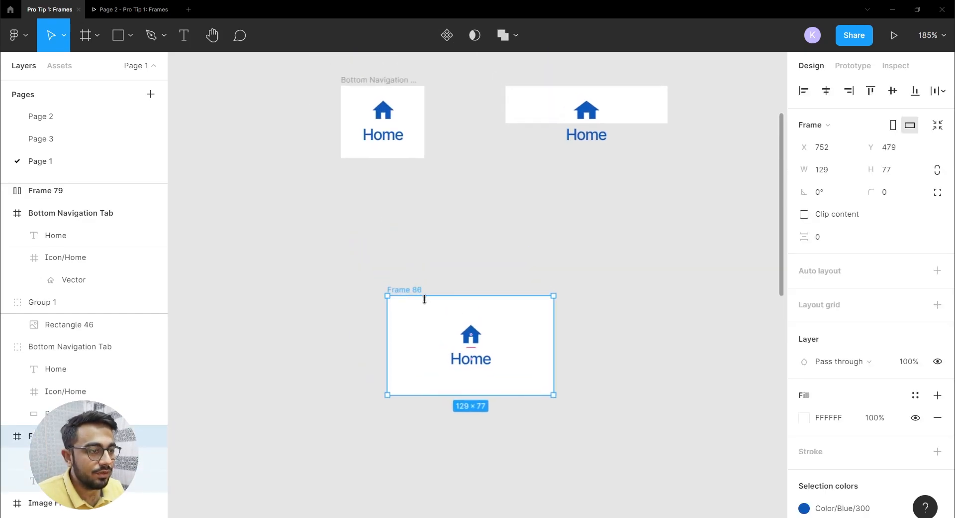
left_click(816, 125)
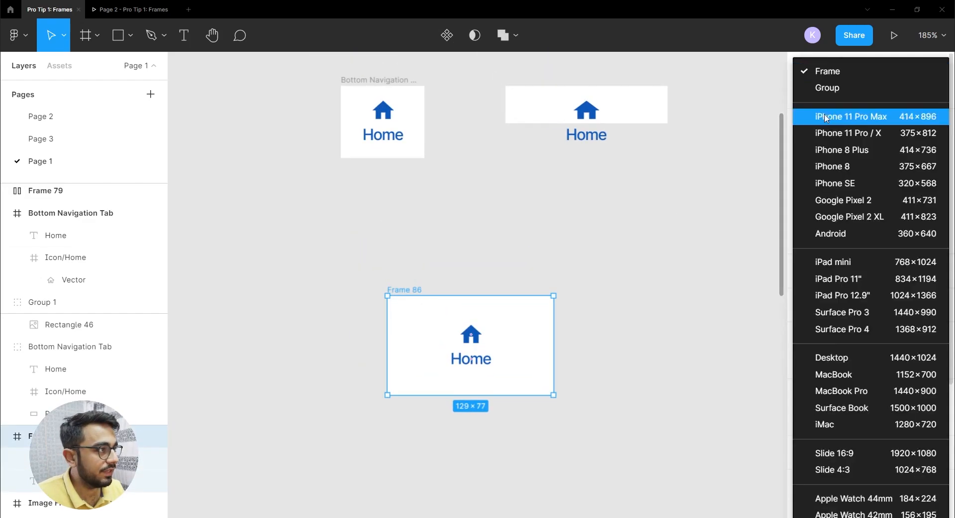
left_click(830, 88)
left_click(518, 312)
left_click(491, 342)
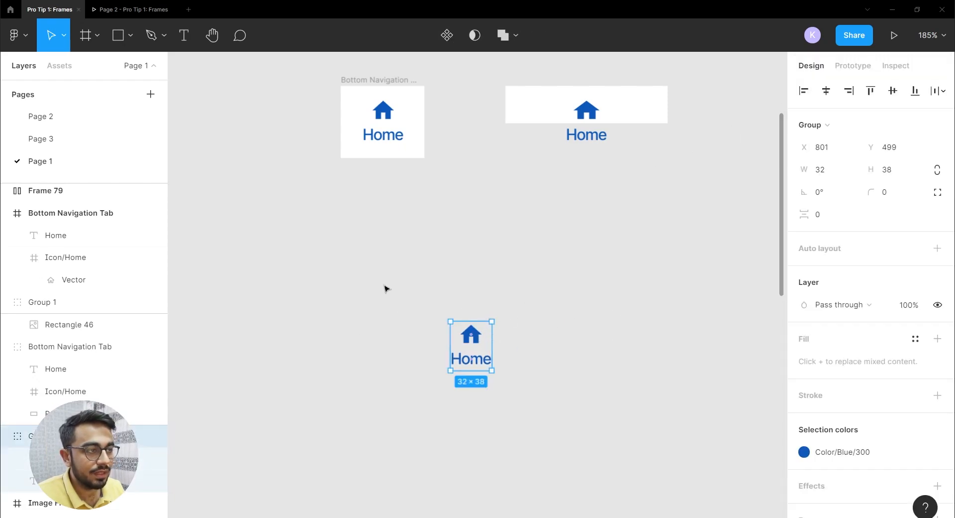
Turn the icon-and-label group back into a frame and add an FFFFFF fill to it
left_click(526, 108)
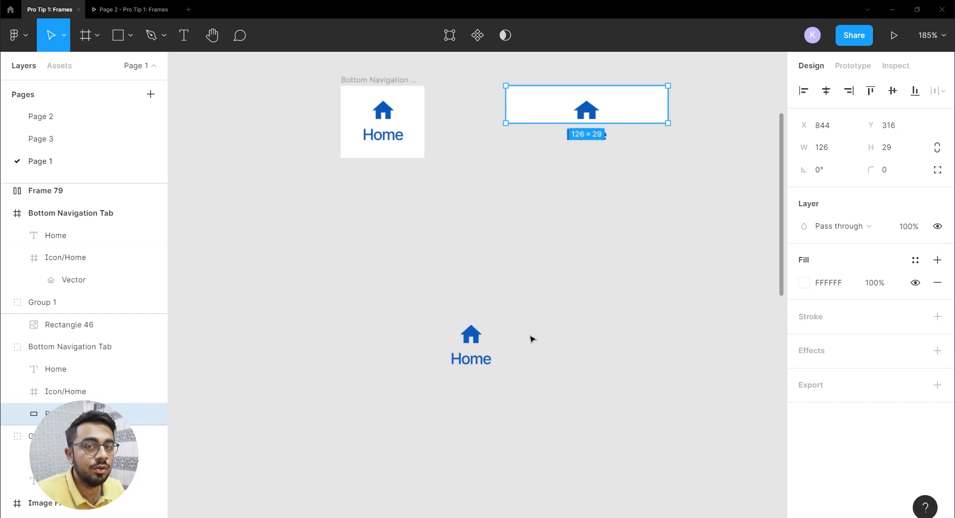
left_click(490, 364)
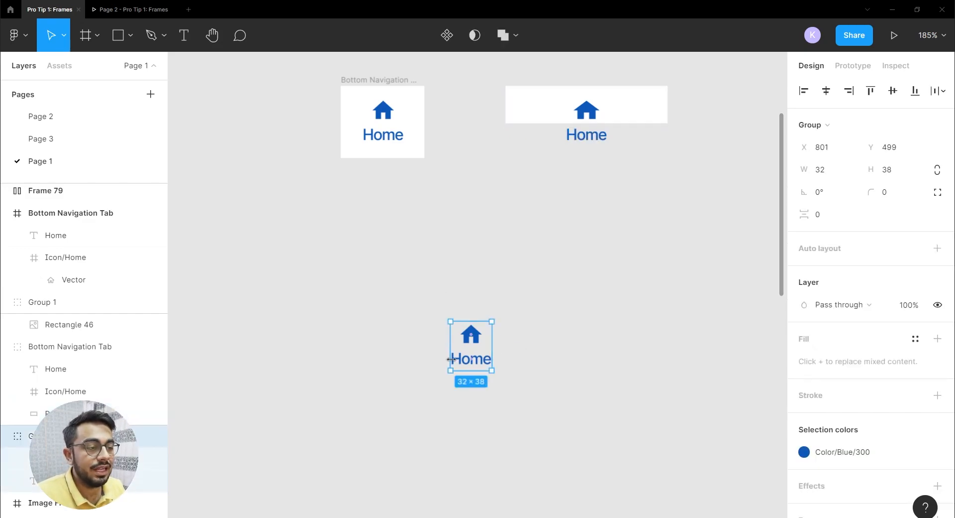
left_click(826, 126)
left_click(828, 72)
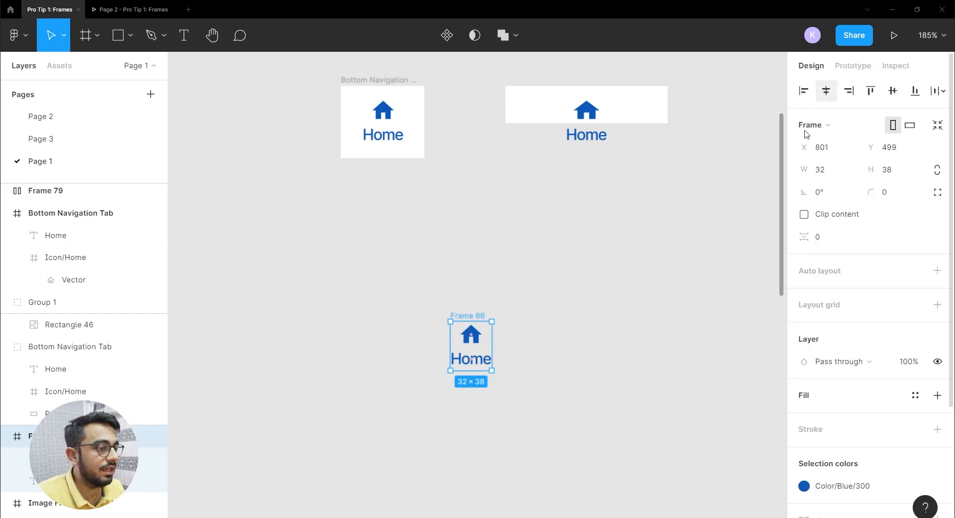
left_click(937, 396)
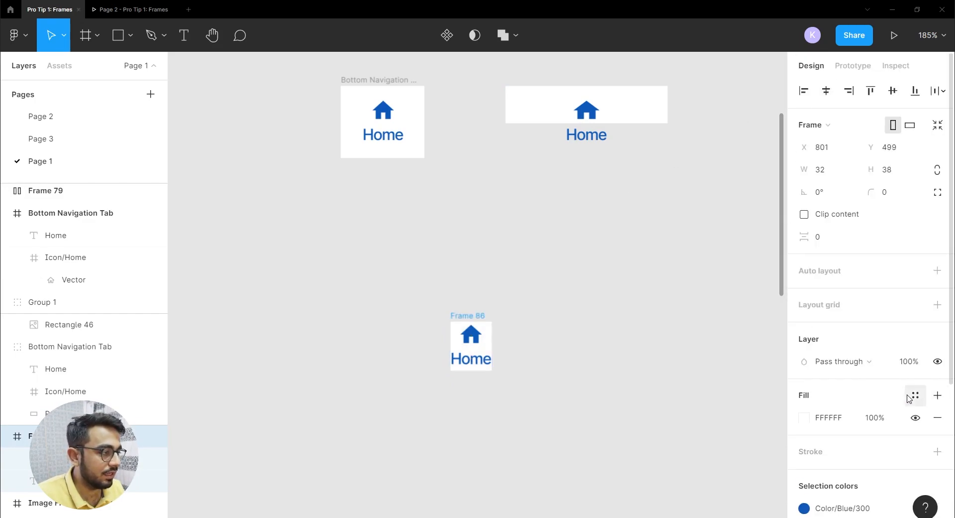
left_click(916, 395)
left_click(689, 271)
Replace the Bottom Navigation Tab group's mixed fill with 000000 and compare it with the fill of Frame 86
left_click(513, 92)
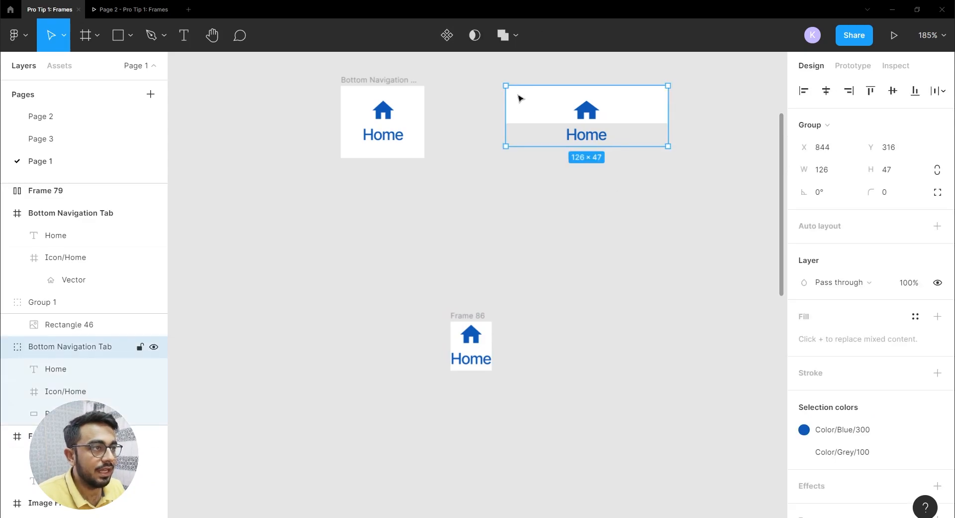
left_click(936, 316)
left_click(823, 340)
type("t")
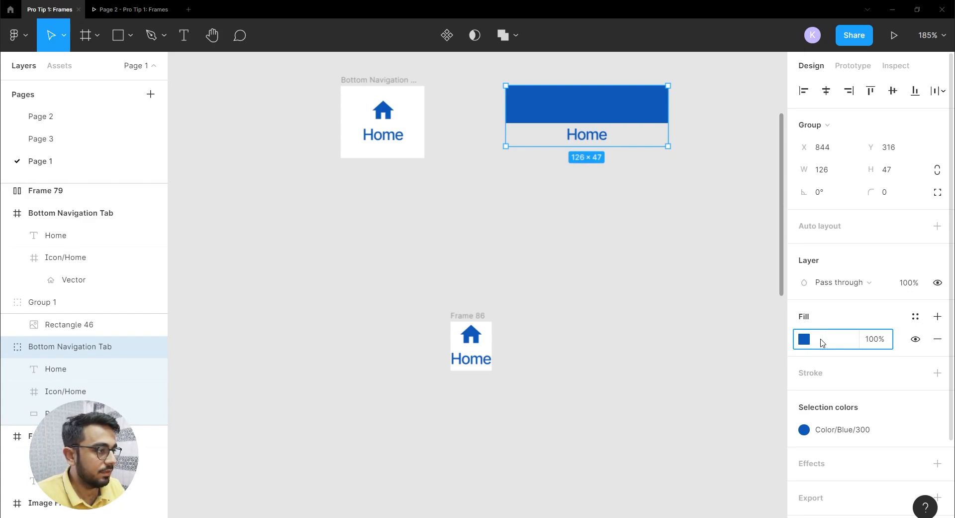
type("0")
key("Return")
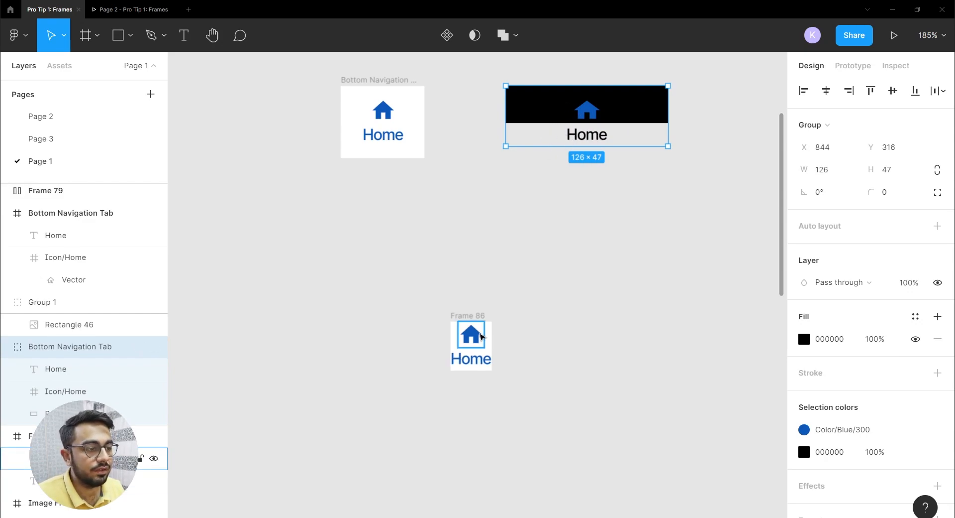
left_click(468, 315)
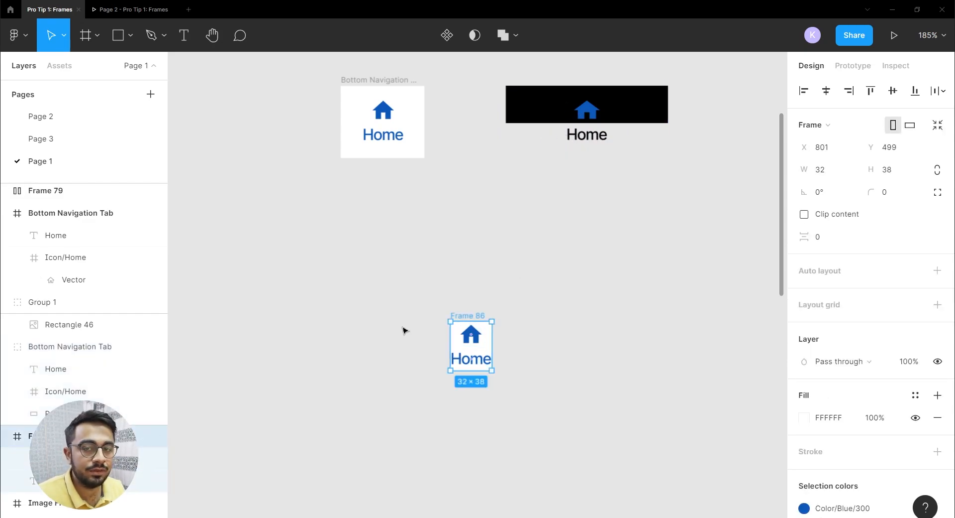
left_click(571, 260)
Examine the Layering section with its Image Frame, the dark image beside it and the empty space below
left_click_drag(516, 224, 433, 342)
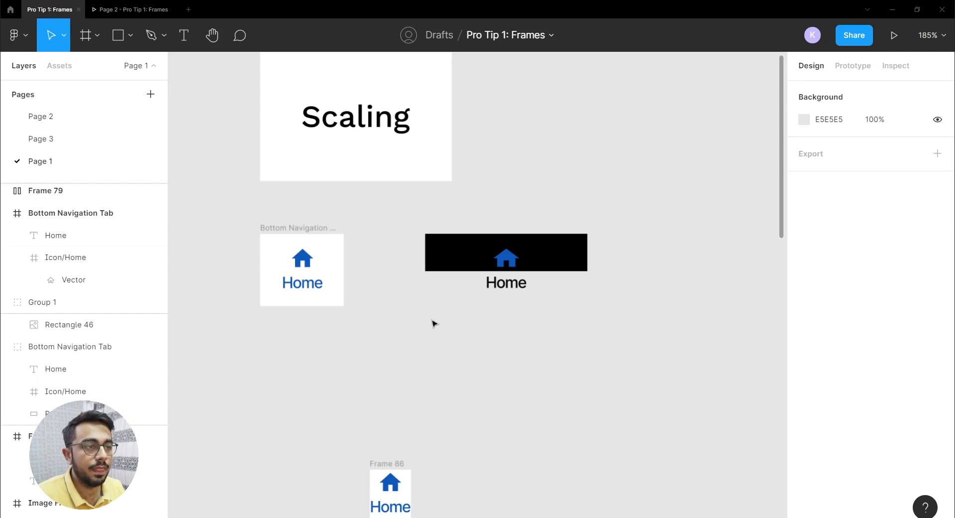
left_click_drag(487, 218, 181, 230)
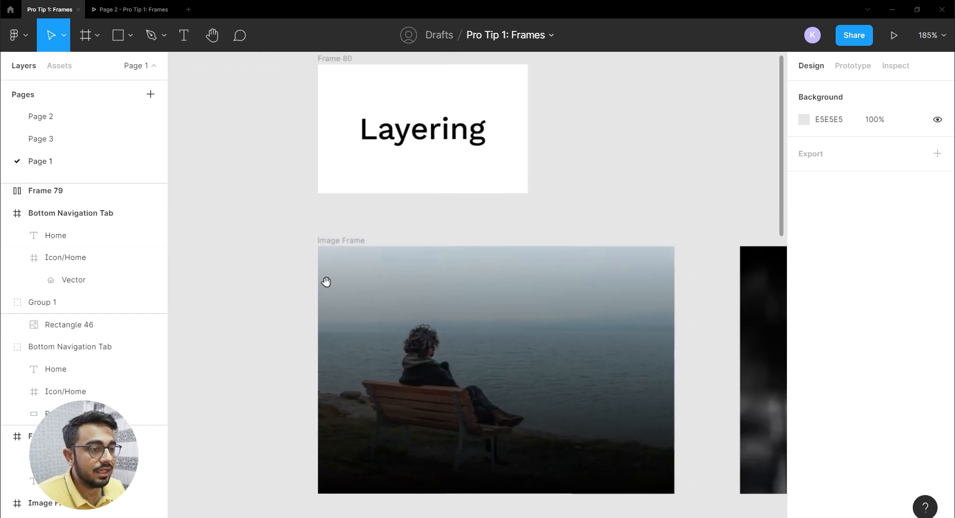
left_click(348, 250)
left_click(350, 230)
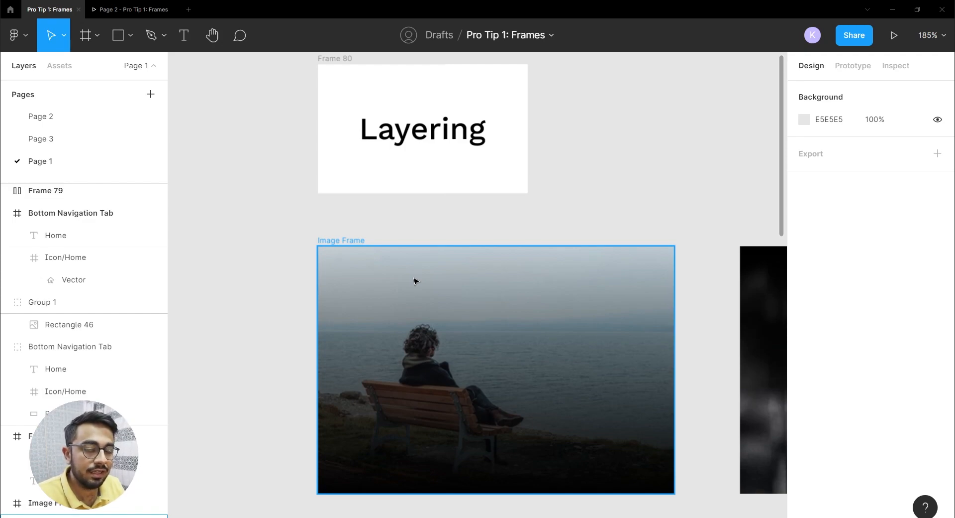
scroll(381, 209, "down", 3)
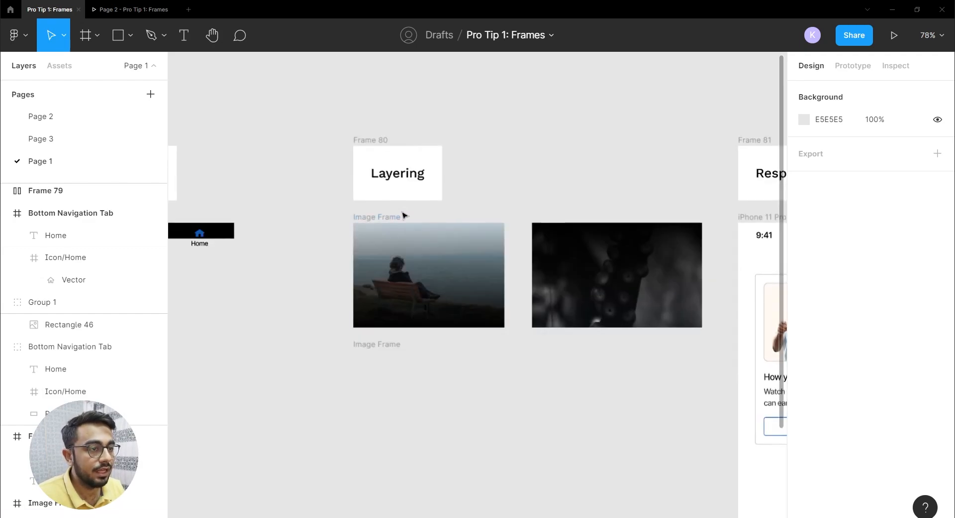
left_click_drag(531, 263, 512, 187)
left_click_drag(444, 314, 365, 270)
scroll(450, 281, "up", 5)
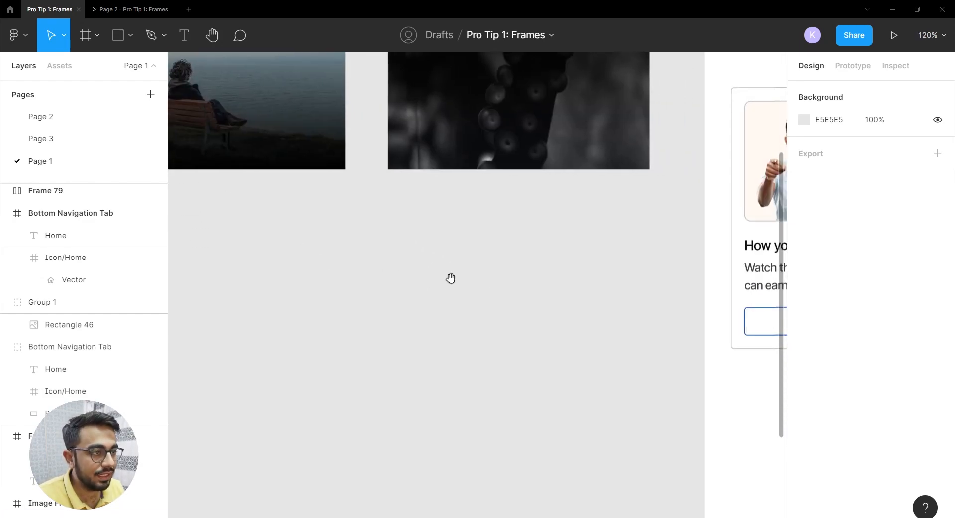
key("f")
left_click_drag(388, 203, 646, 344)
key("Delete")
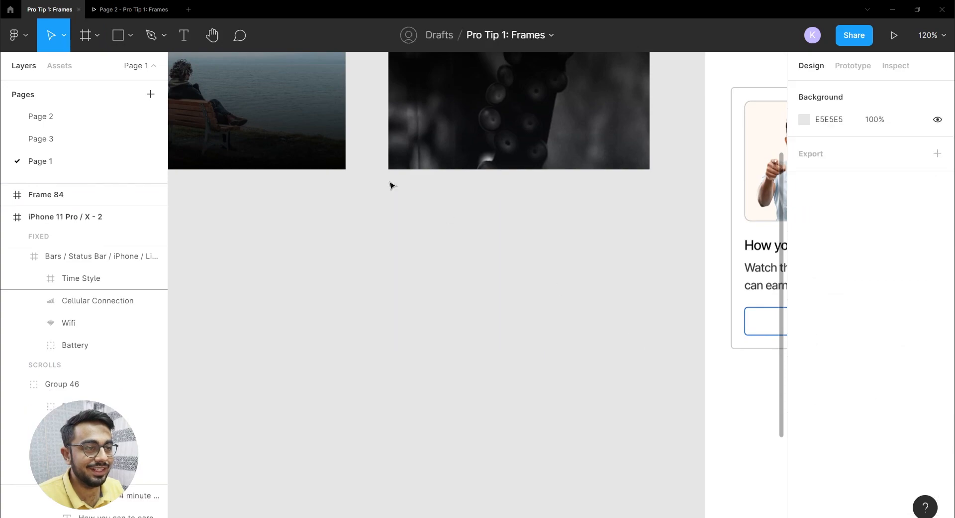
Draw a rectangle about 312 × 184 below the dark image in the Layering section
left_click(120, 35)
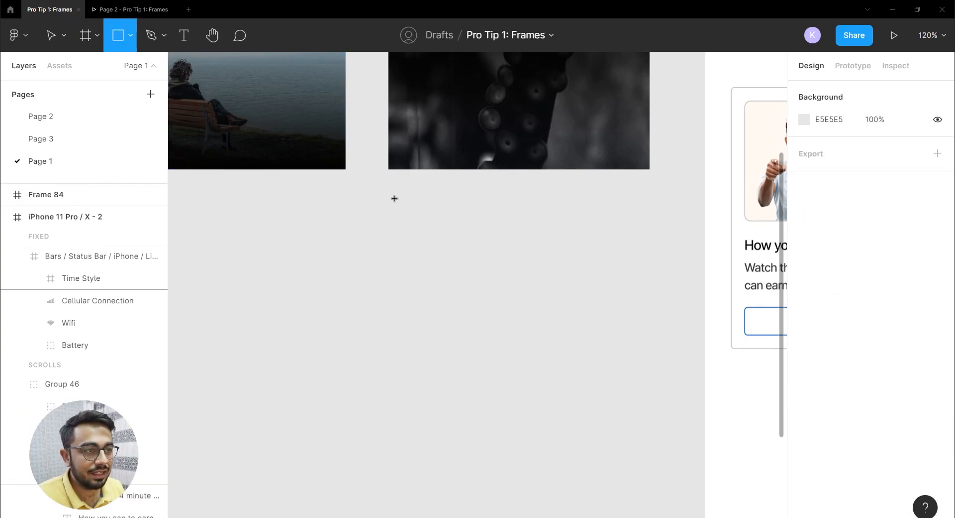
left_click_drag(388, 195, 650, 348)
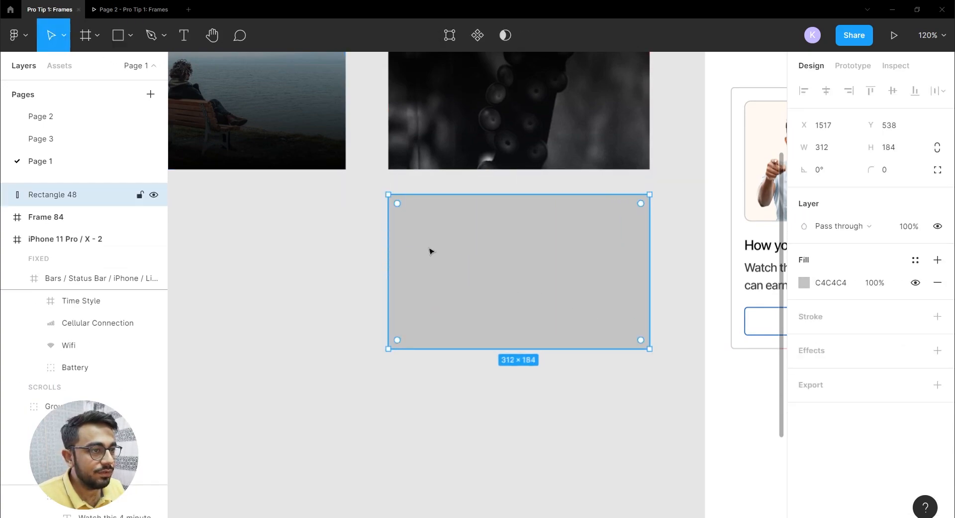
left_click(131, 35)
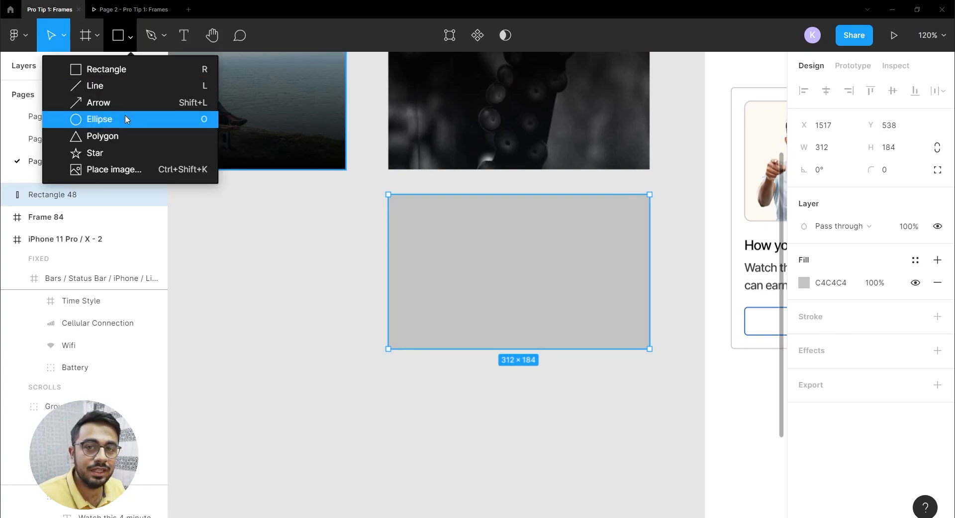
left_click(390, 181)
left_click(397, 199)
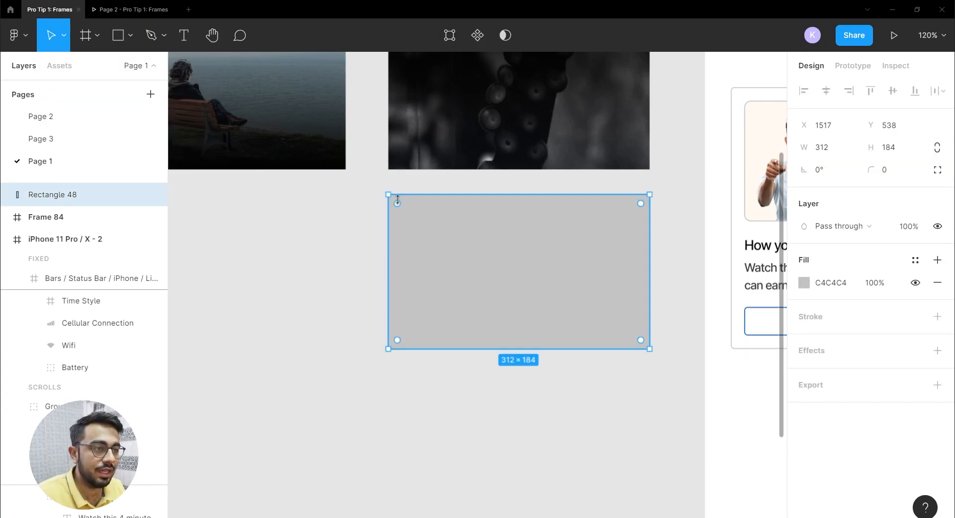
Round the rectangle's corners fully to a radius of 92
left_click_drag(401, 204, 623, 323)
left_click(564, 353)
left_click(568, 325)
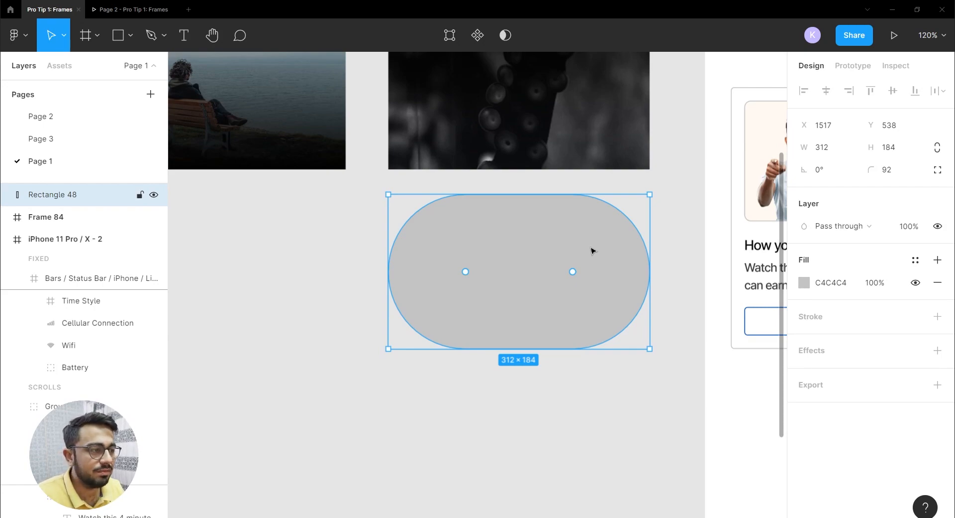
Add a 000000 inside stroke of 1 to the rounded rectangle and set its fill to red FF4747
left_click(847, 322)
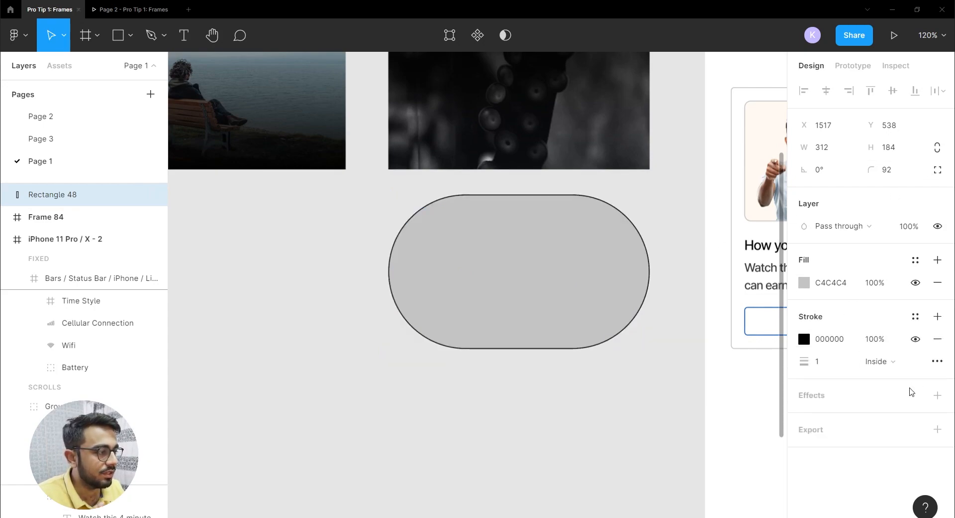
left_click(799, 285)
left_click_drag(678, 271, 742, 185)
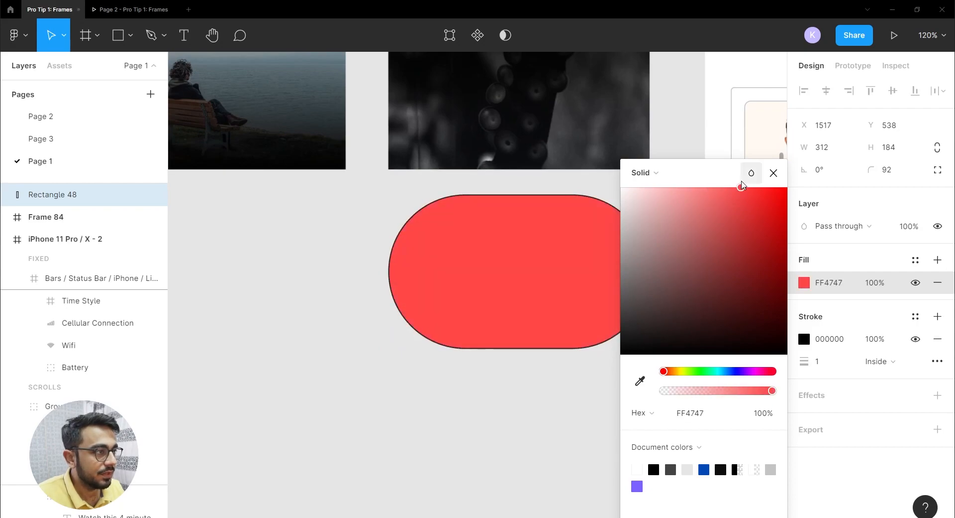
Fill the rounded rectangle with an image from the Unsplash plugin's abstract preset and move the plugin window off the shape
left_click(497, 226)
left_click(509, 247)
right_click(505, 249)
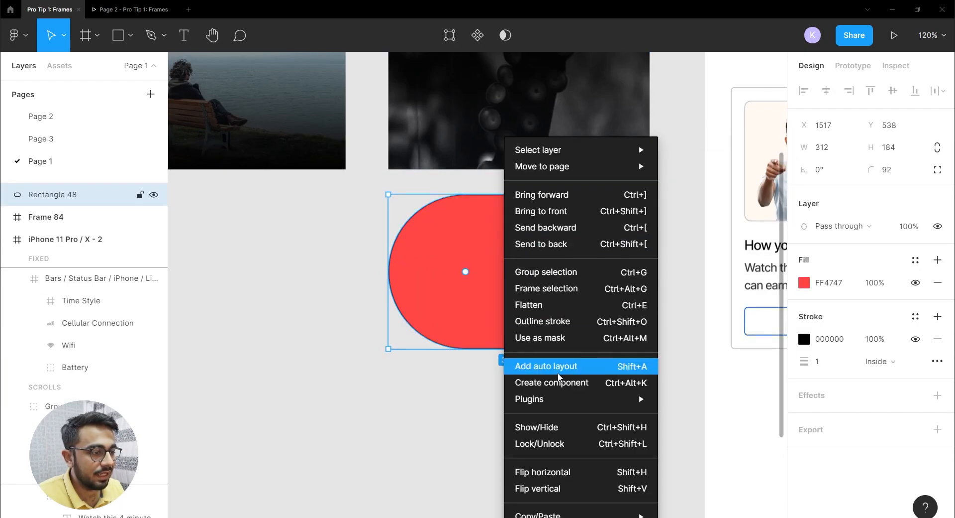
mouse_move(567, 398)
left_click(706, 384)
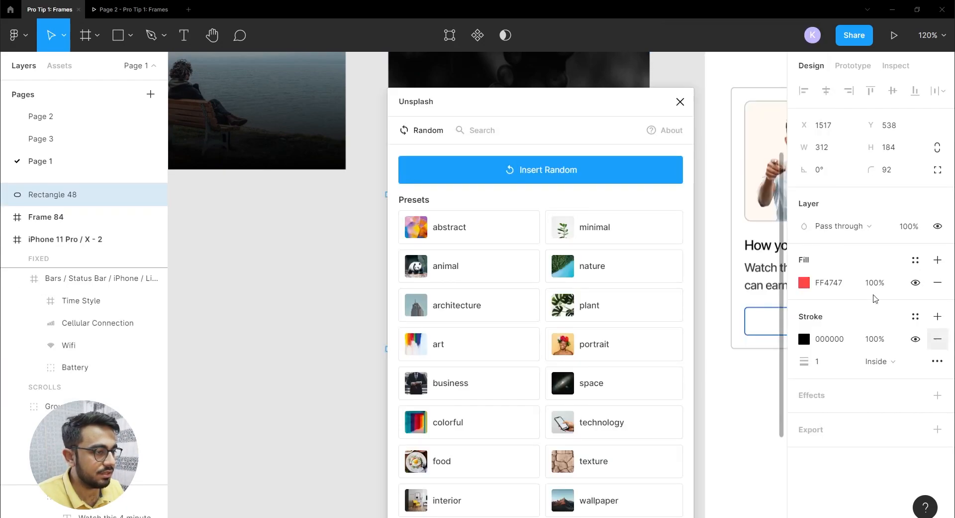
left_click(443, 224)
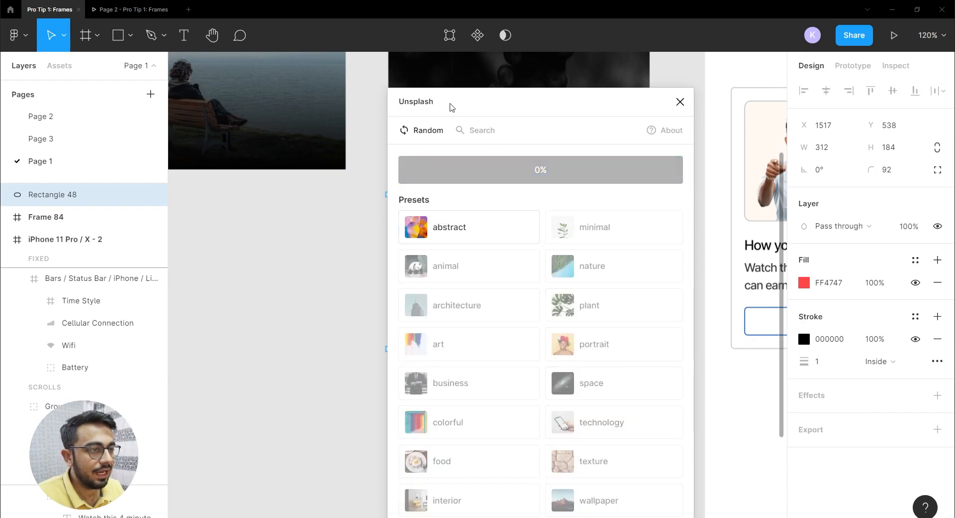
left_click_drag(452, 107, 674, 98)
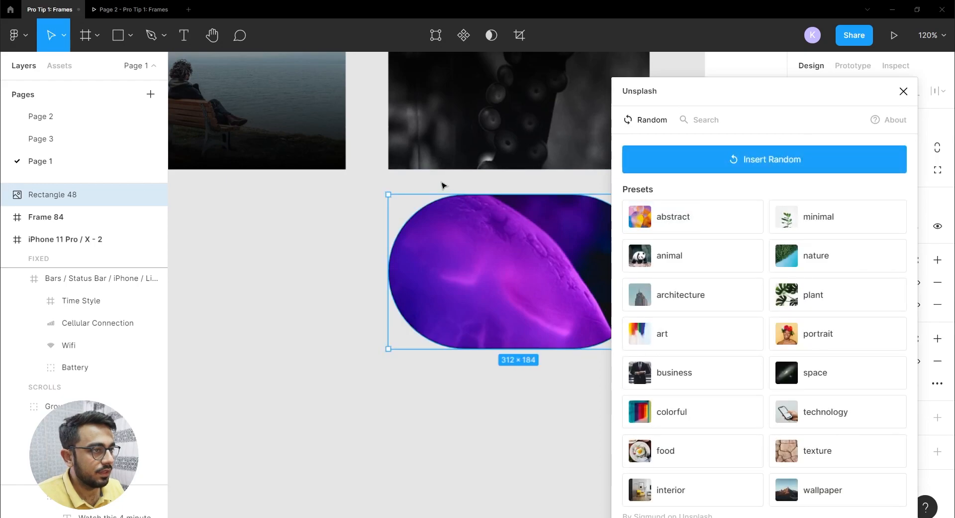
Place the rounded rectangle's FF4747 fill above its image fill and set the red fill's opacity to 40%
left_click(904, 91)
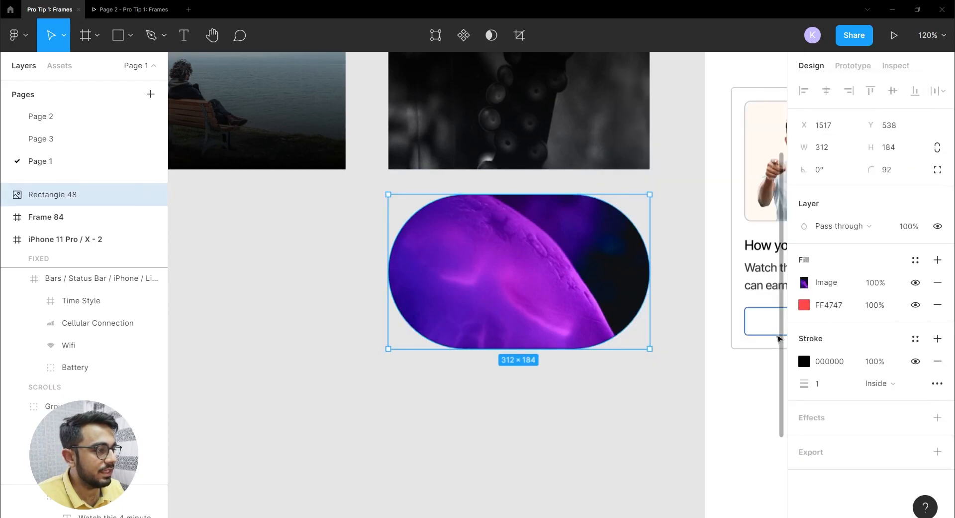
left_click_drag(792, 305, 794, 282)
left_click(882, 286)
type("40")
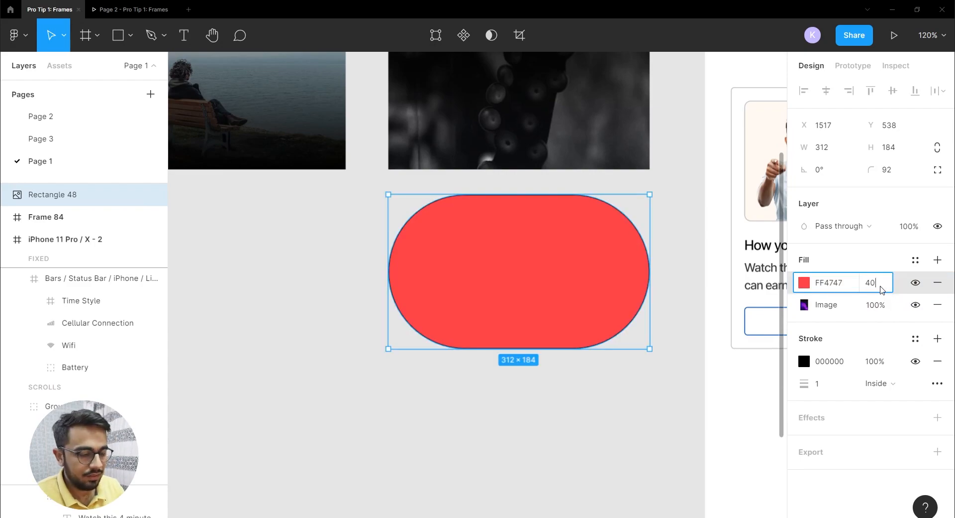
key("Return")
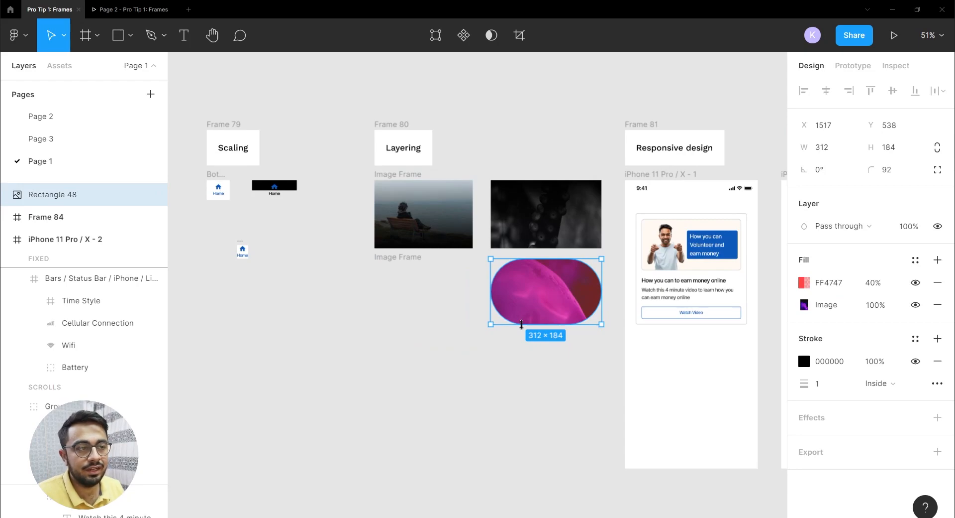
left_click(525, 366)
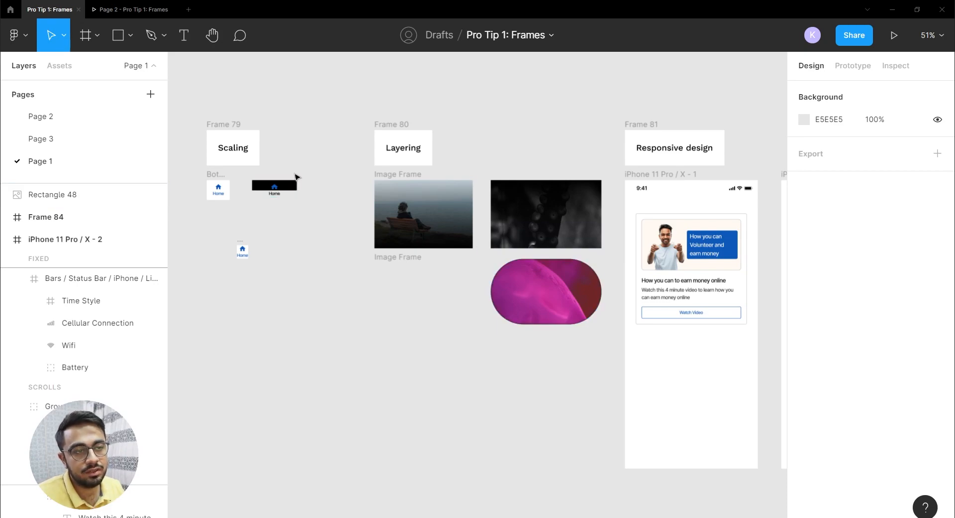
Fill the empty Image Frame below the bench photo with an image from the Unsplash plugin's abstract preset
scroll(545, 264, "up", 3)
scroll(548, 274, "up", 1)
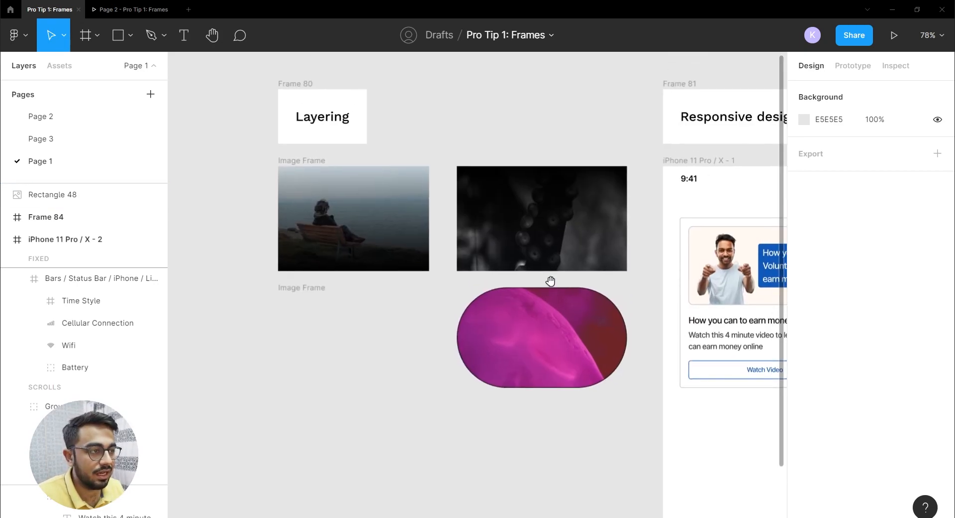
left_click(539, 327)
left_click_drag(540, 328, 530, 267)
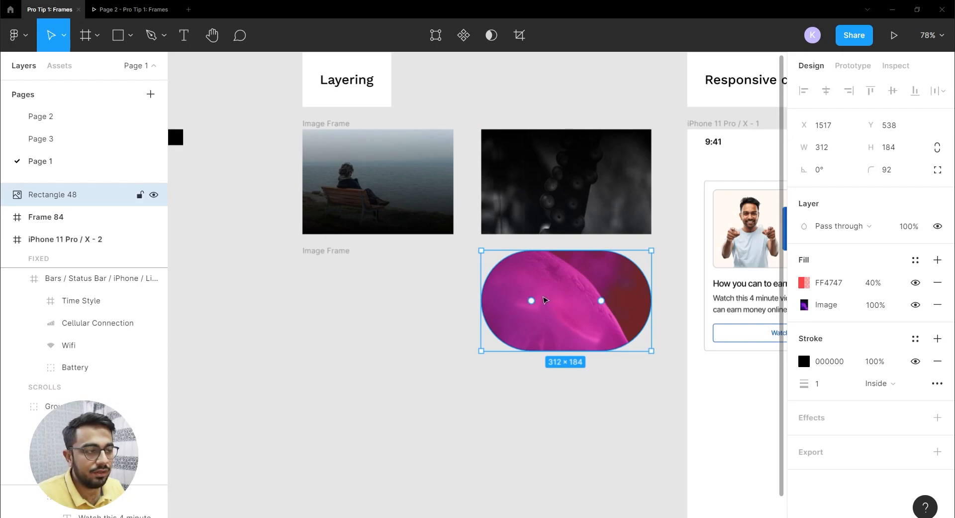
left_click(356, 207)
left_click(372, 275)
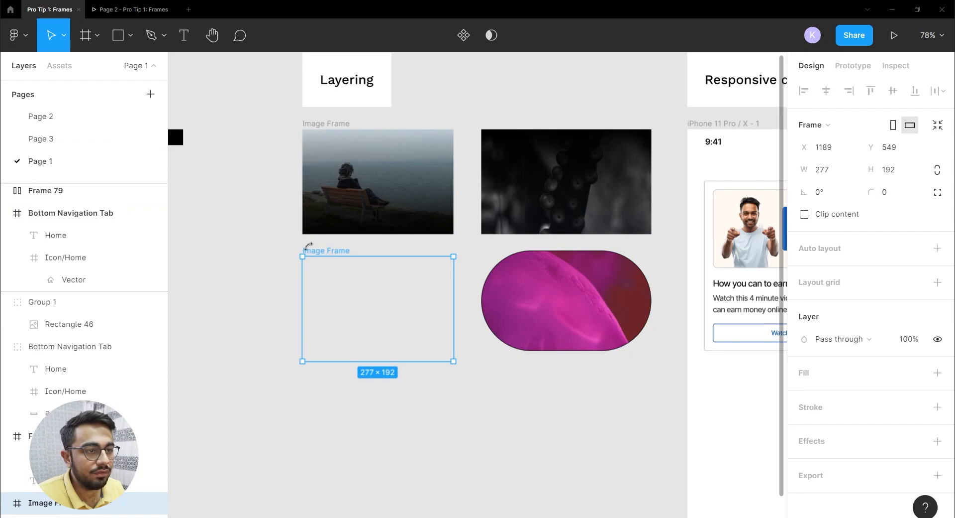
right_click(319, 269)
mouse_move(375, 400)
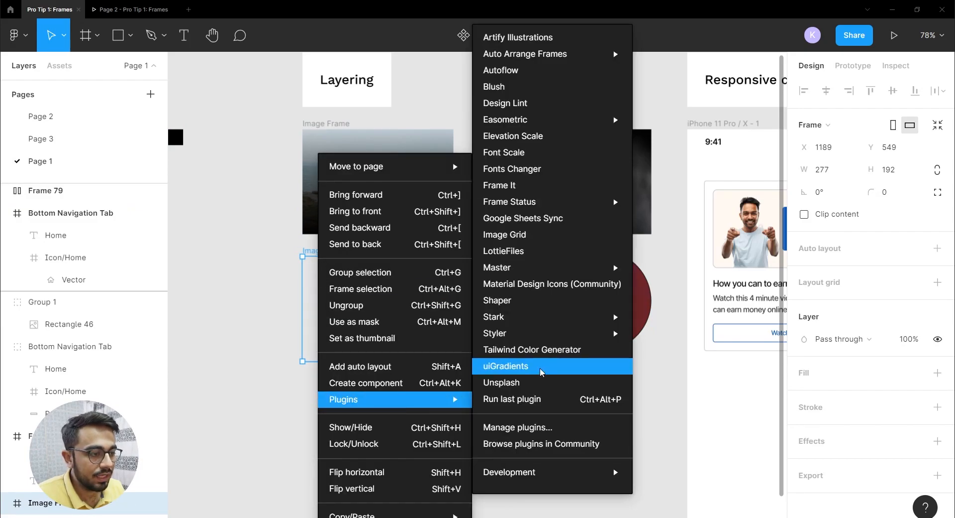
left_click(540, 381)
left_click(721, 214)
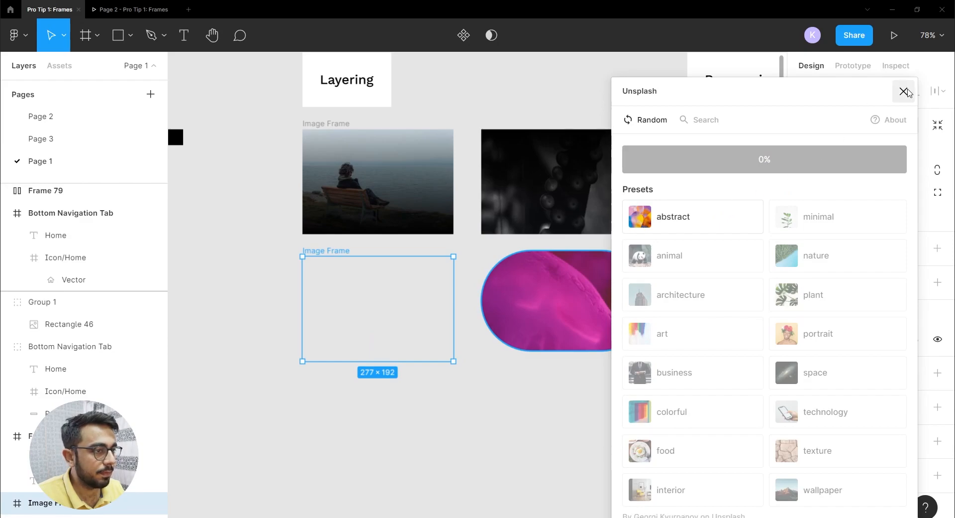
left_click(904, 92)
left_click(572, 323)
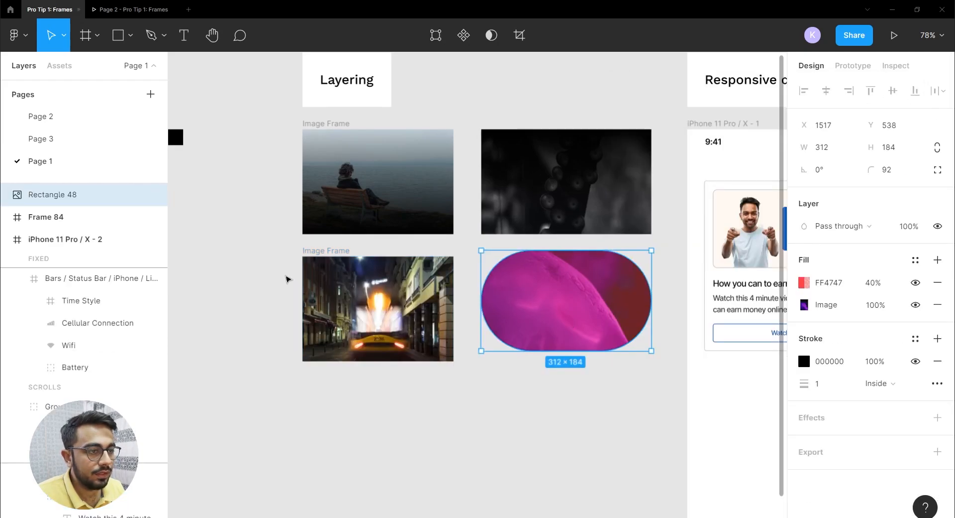
Add a black linear gradient fill on top of the street image in the lower Image Frame
left_click(341, 271)
scroll(351, 289, "up", 5)
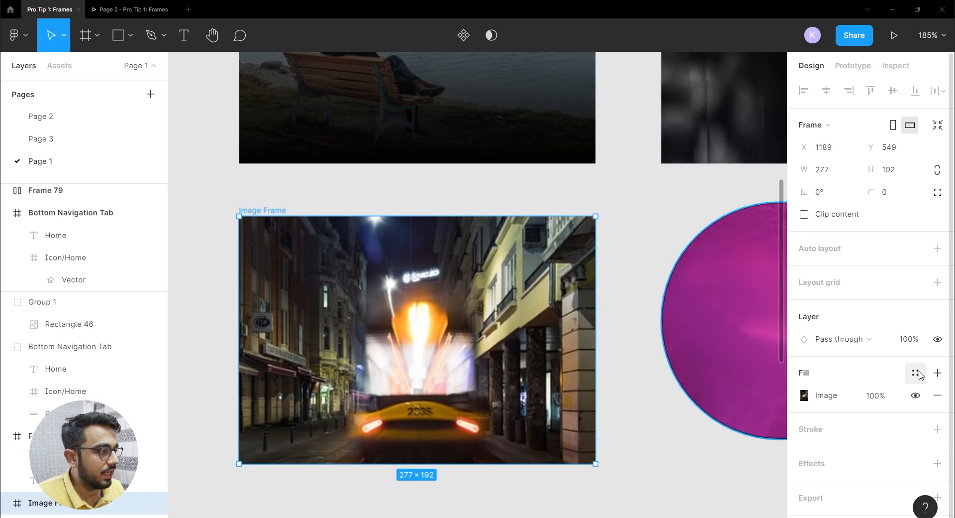
left_click(937, 372)
left_click(804, 399)
left_click_drag(659, 285, 616, 359)
left_click(770, 154)
left_click_drag(664, 287, 539, 435)
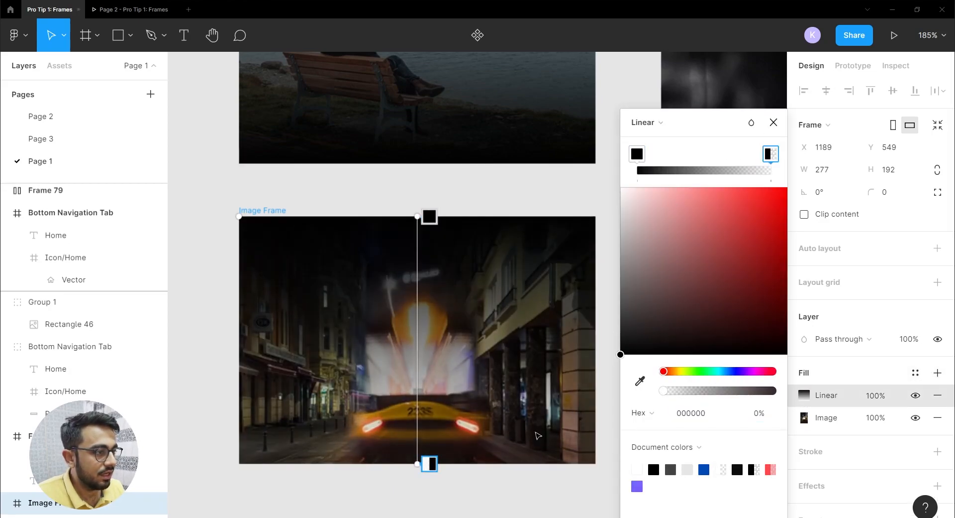
Reverse the gradient stops so the 000000 gradient runs from 0% opacity at the image's top to 100% at its bottom
left_click_drag(637, 155, 705, 158)
left_click_drag(770, 155, 637, 156)
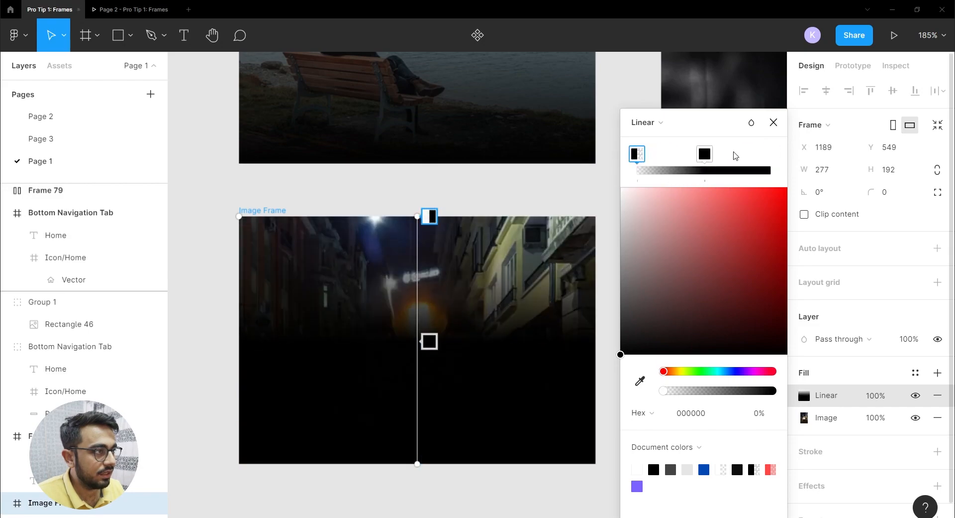
left_click_drag(710, 157, 771, 155)
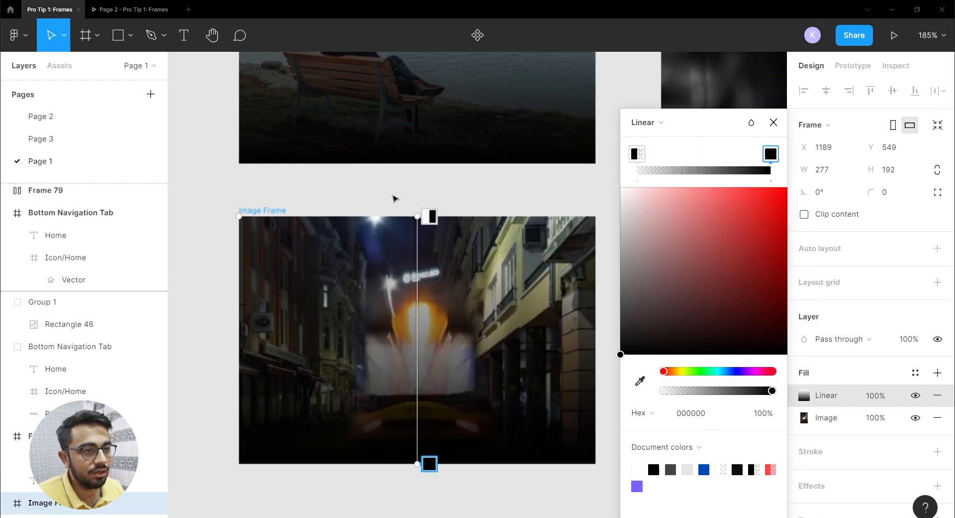
key("Escape")
Group the rounded rectangle on its own
scroll(307, 243, "down", 3)
scroll(523, 270, "right", 3)
left_click(488, 245)
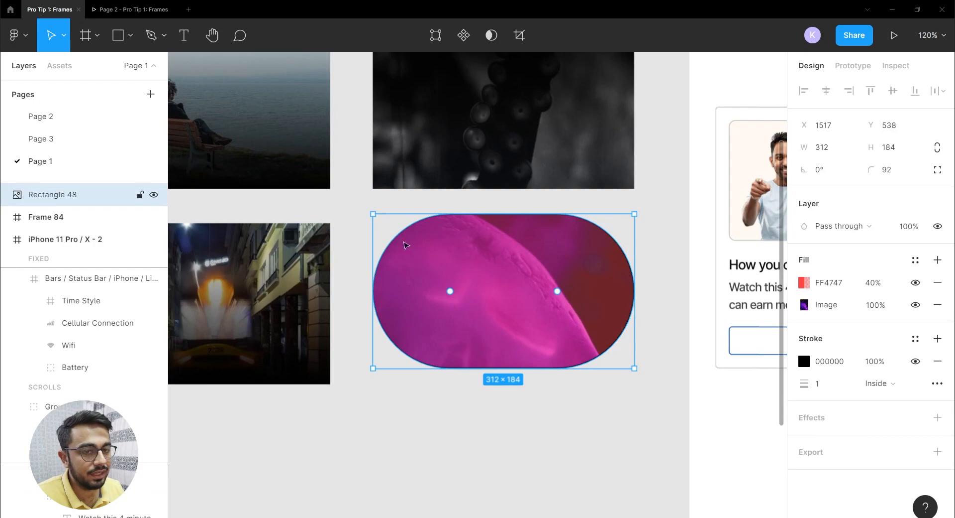
key("ctrl+alt+g")
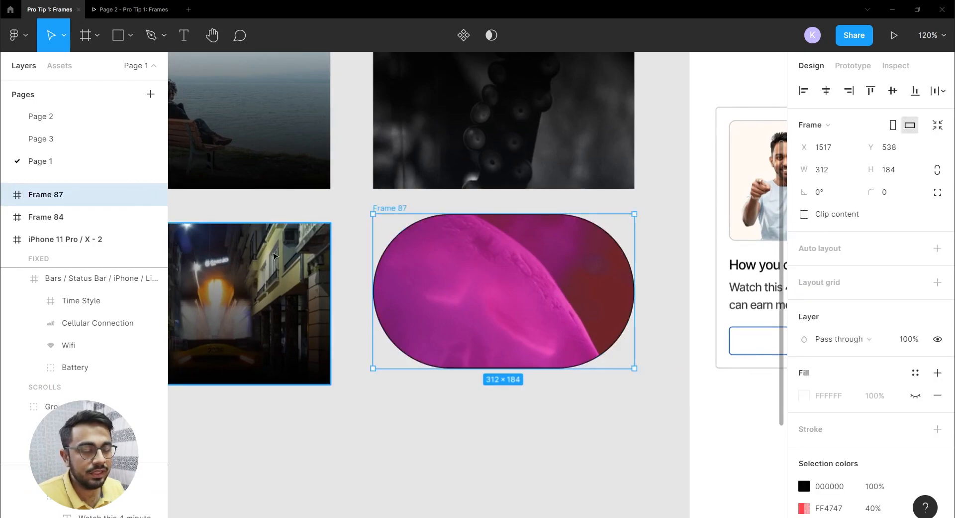
key("ctrl+z")
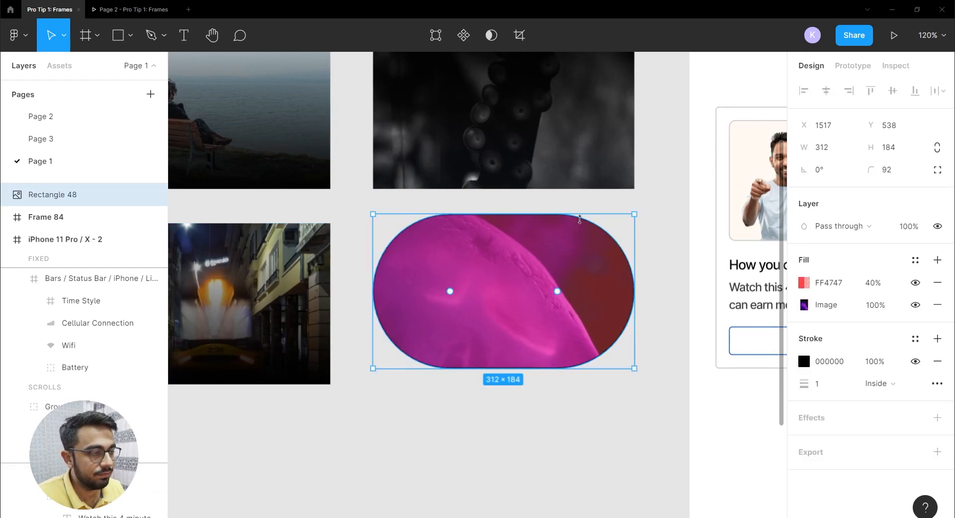
key("ctrl+g")
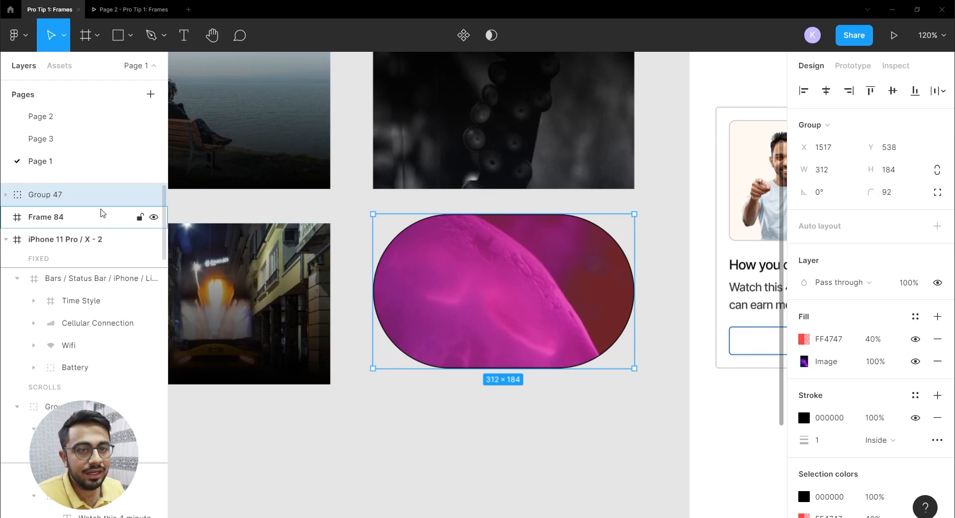
Compare the fills held directly by the street Image Frame with the rounded rectangle's group and the rectangle nested inside it
left_click(245, 249)
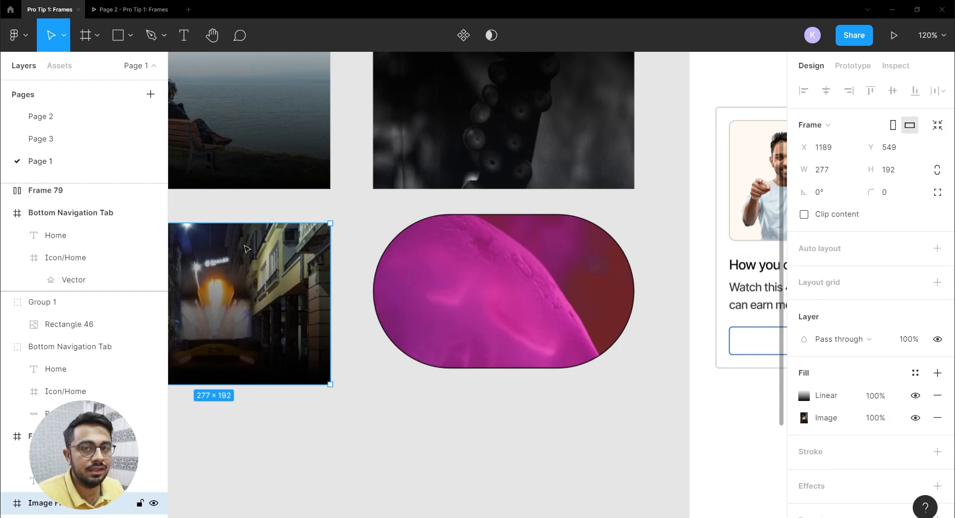
left_click(443, 296)
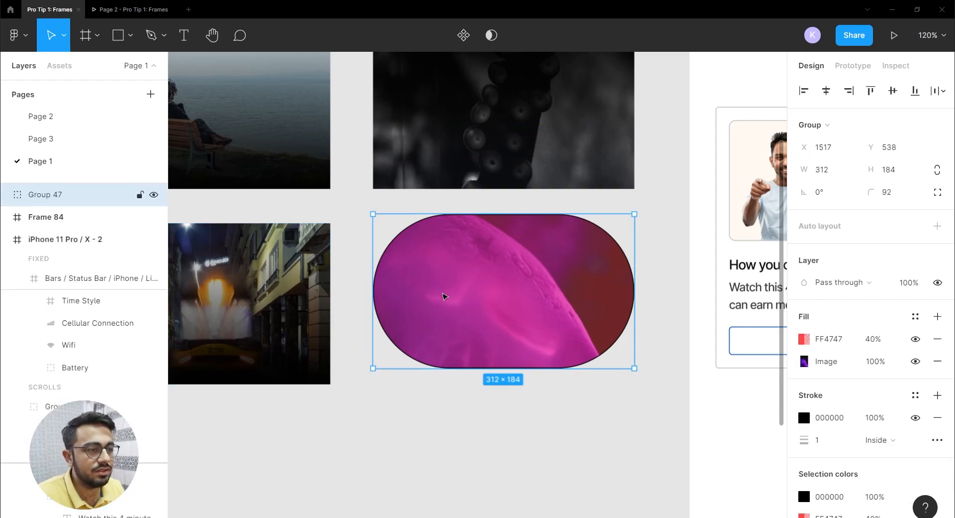
left_click(445, 295)
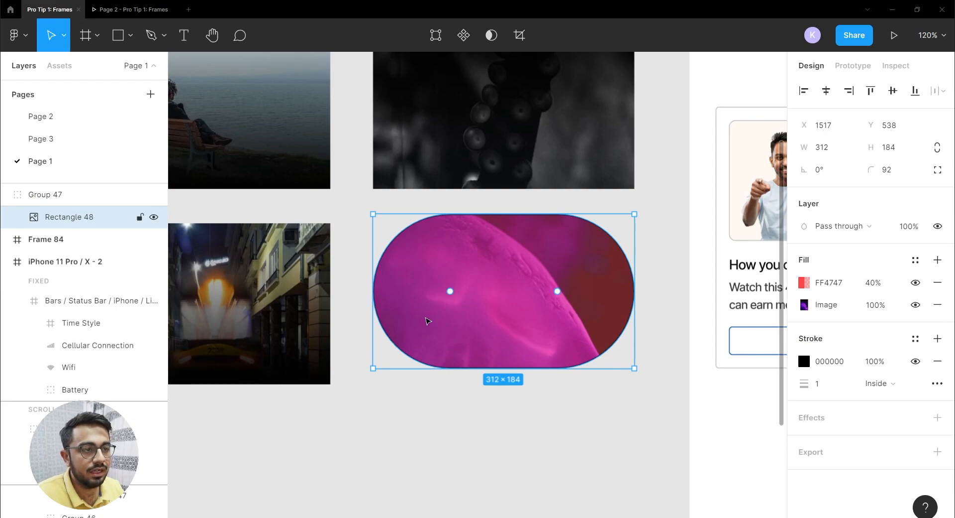
left_click(429, 397)
scroll(299, 224, "left", 3)
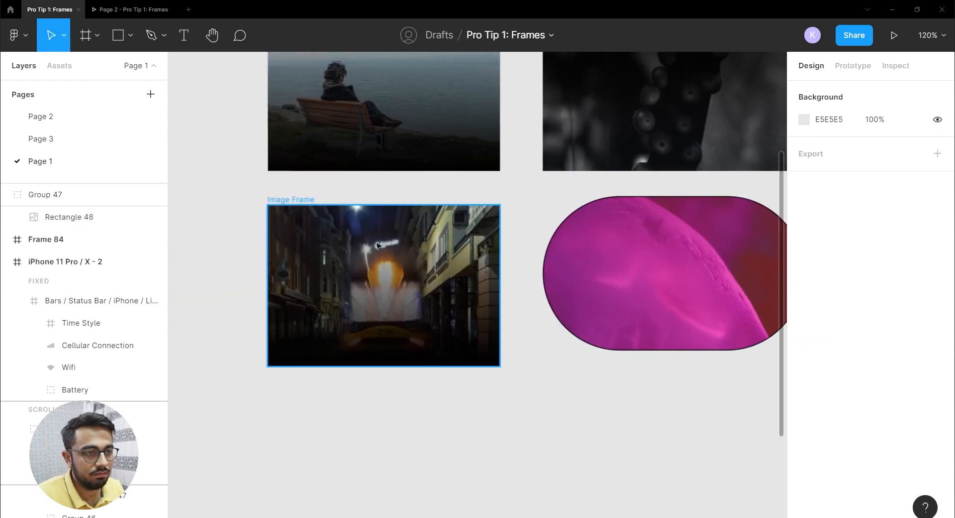
left_click(292, 199)
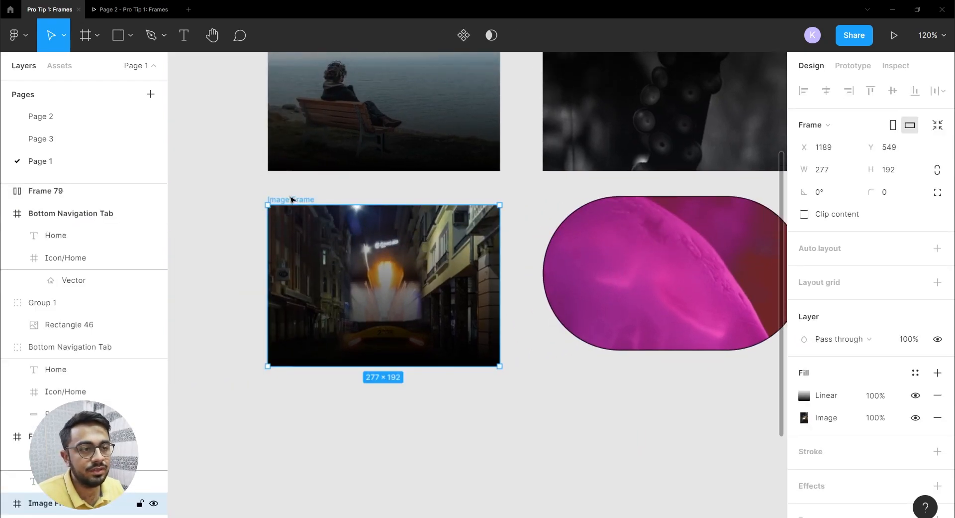
left_click(294, 188)
left_click(292, 199)
left_click(643, 230)
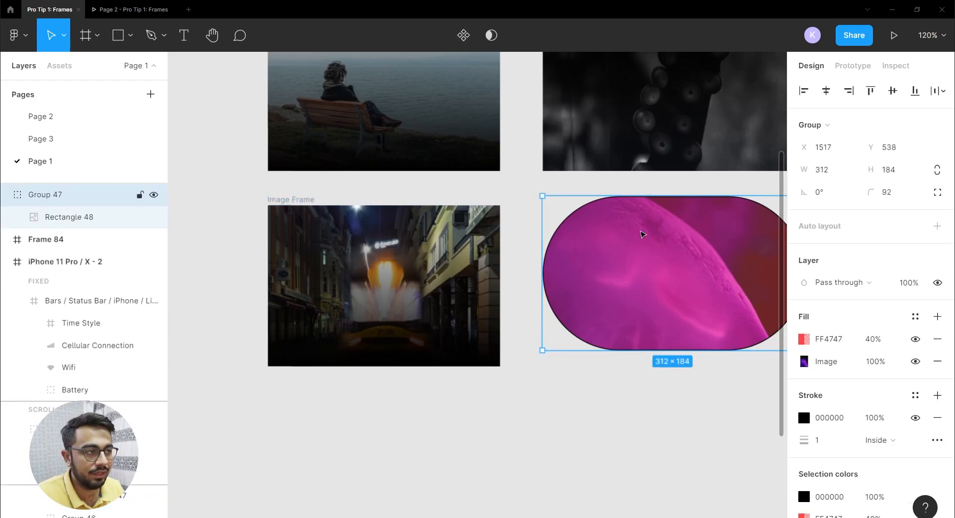
left_click(54, 222)
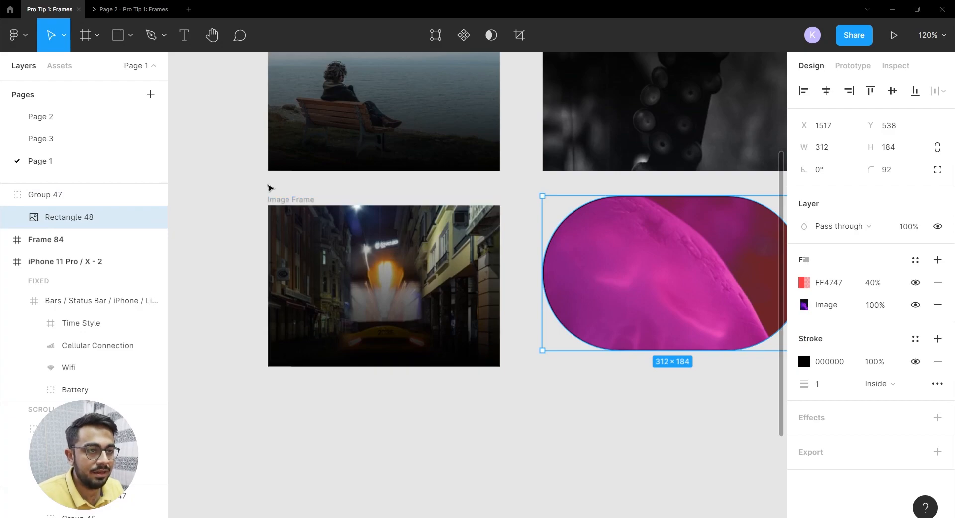
left_click(278, 199)
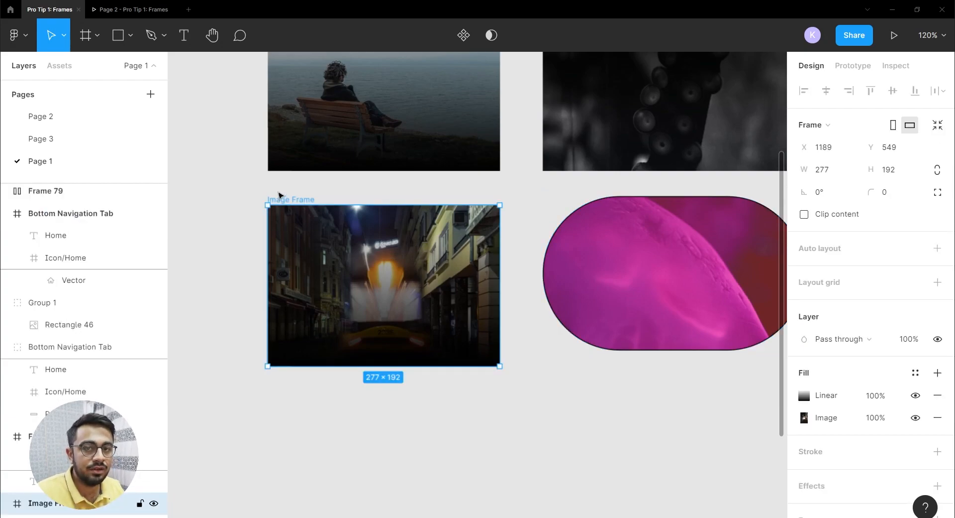
left_click(279, 192)
Examine the constraints and scroll-position setting of the status bar frame in iPhone 11 Pro / X - 1 under Responsive design
scroll(272, 196, "down", 2)
left_click_drag(670, 224, 343, 230)
scroll(391, 199, "up", 5)
scroll(398, 218, "up", 3)
left_click(350, 269)
left_click(355, 218)
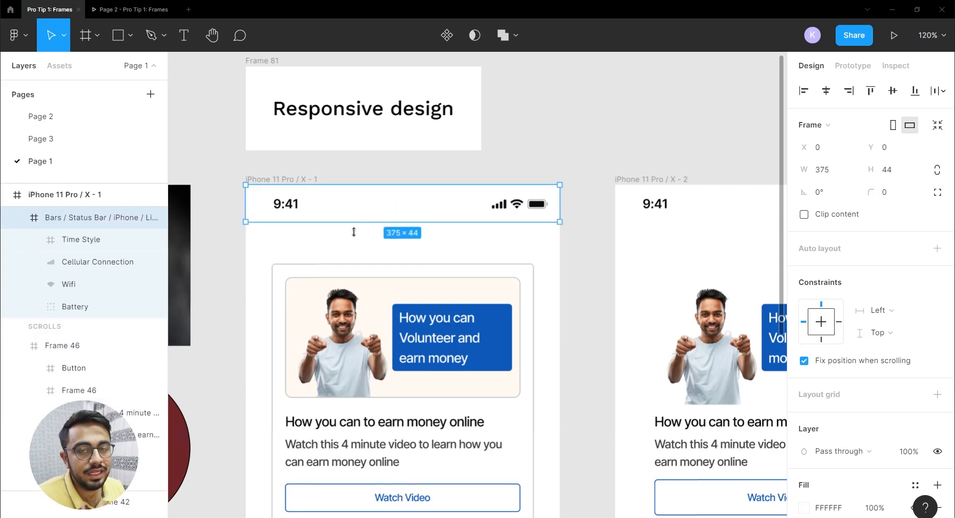
left_click(351, 245)
left_click(348, 216)
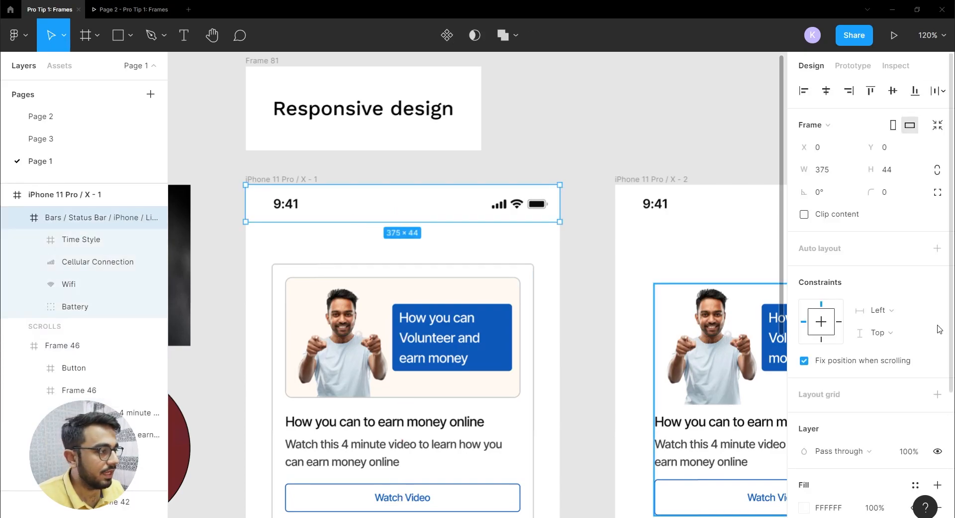
left_click(904, 312)
left_click(514, 188)
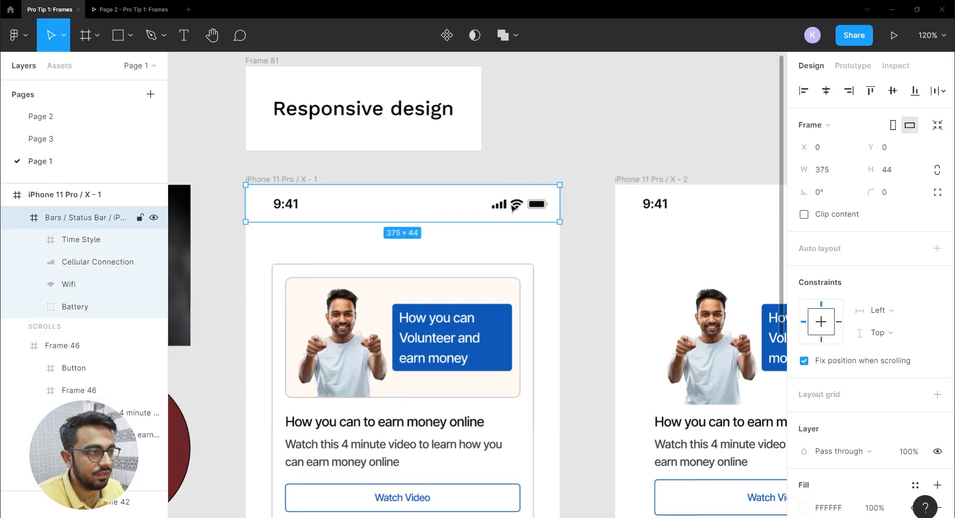
left_click(504, 159)
Examine the constraints of the card frame, its image banner and its text frame in iPhone 11 Pro / X - 1
left_click_drag(434, 270, 441, 176)
scroll(437, 195, "down", 3)
left_click(432, 208)
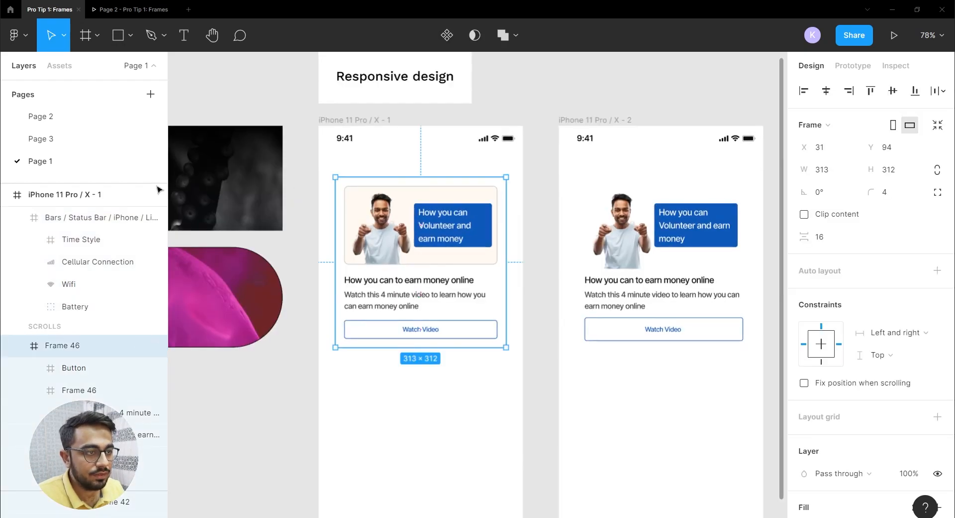
left_click(352, 122)
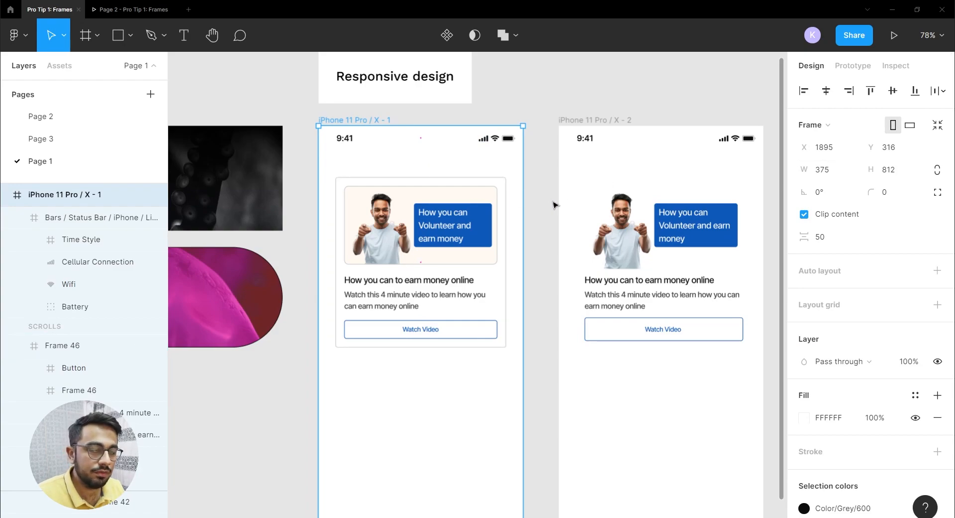
left_click(447, 236)
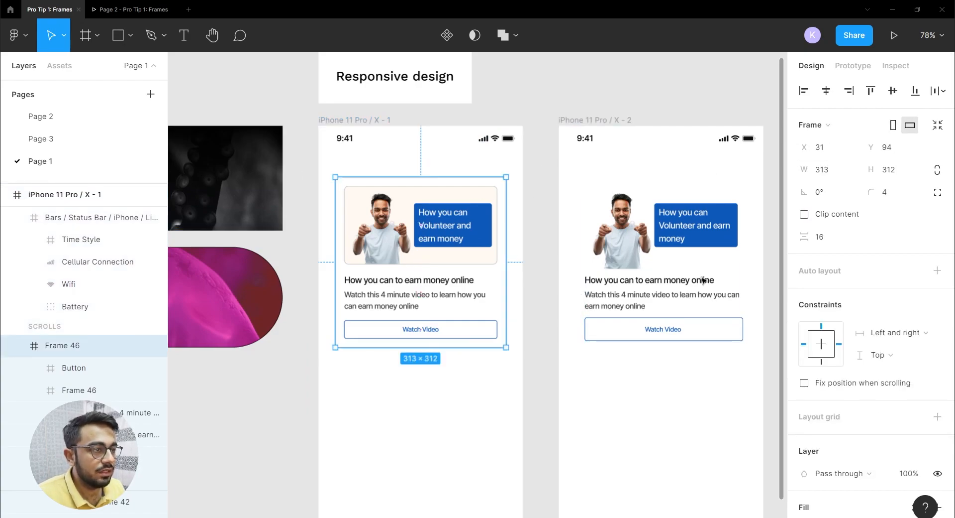
left_click(379, 213)
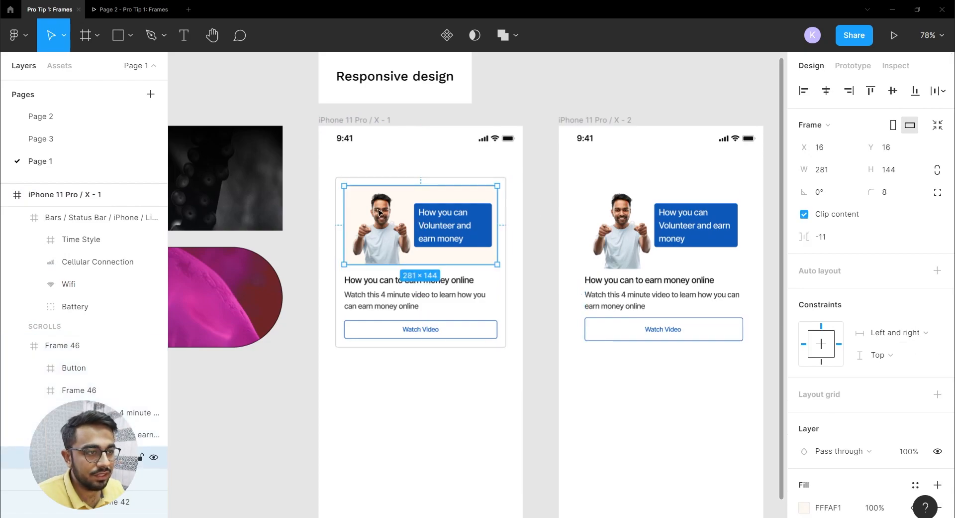
scroll(379, 213, "up", 3)
left_click(409, 359)
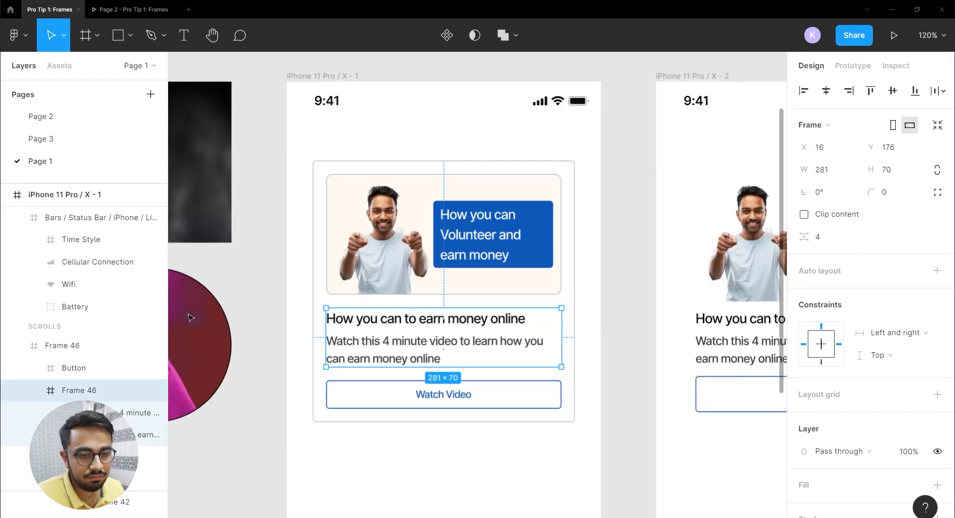
left_click(233, 290)
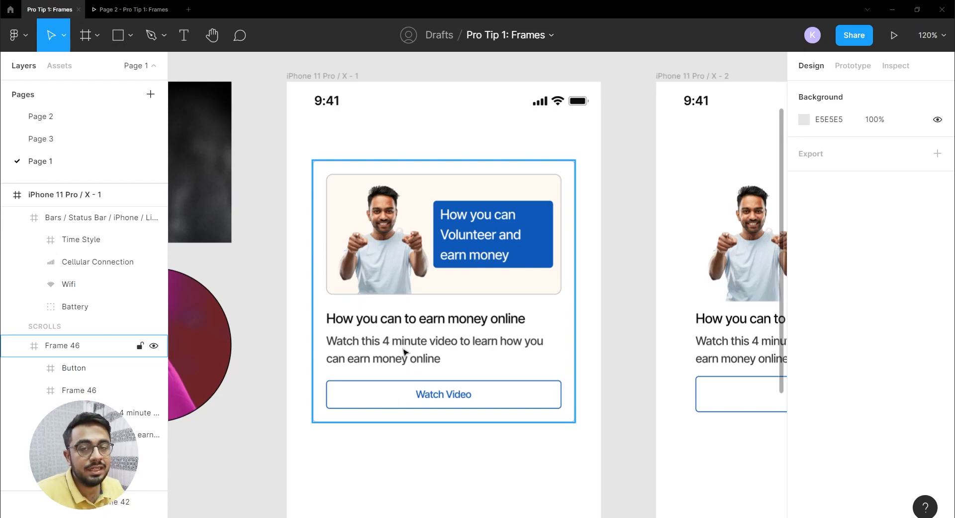
Switch the iPhone 11 Pro / X - 1 frame to the Google Pixel 2 preset size, 411 × 731
left_click(300, 84)
scroll(303, 79, "down", 2)
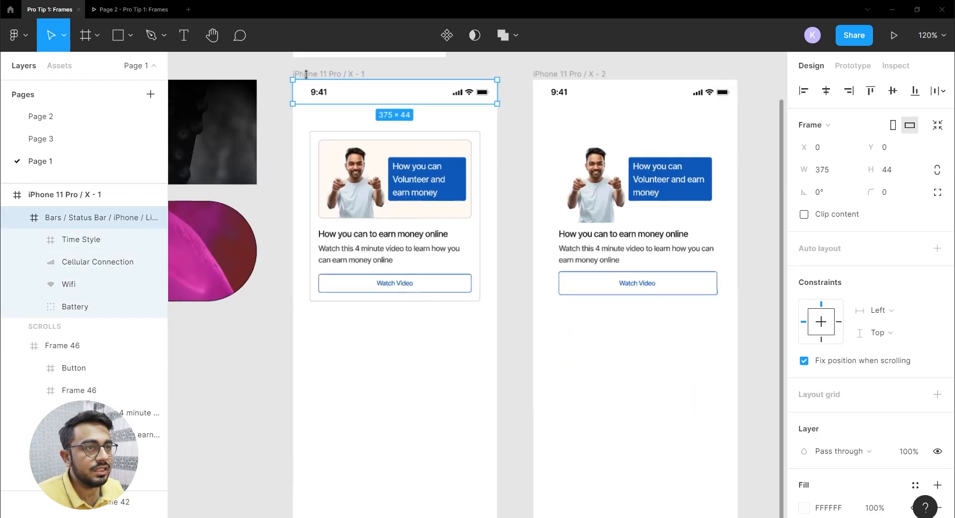
left_click(306, 75)
scroll(365, 127, "down", 5)
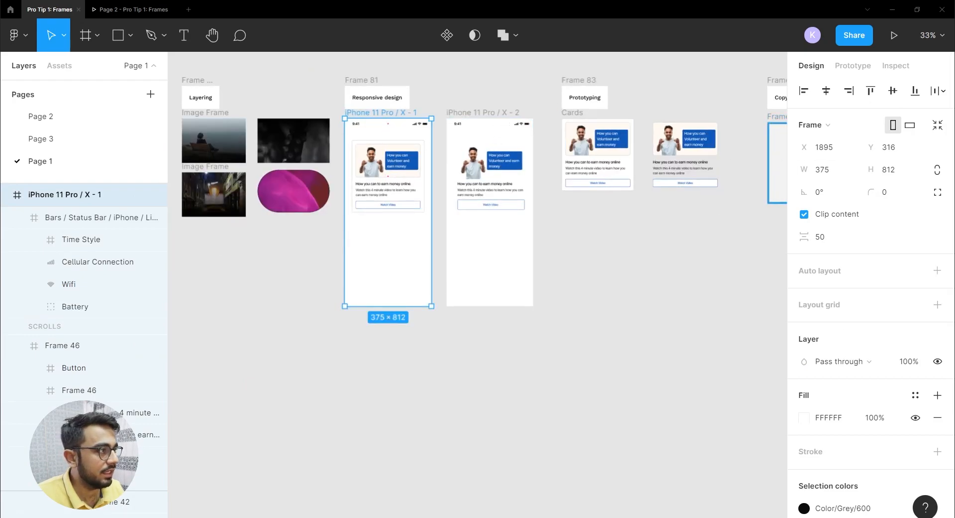
left_click(849, 126)
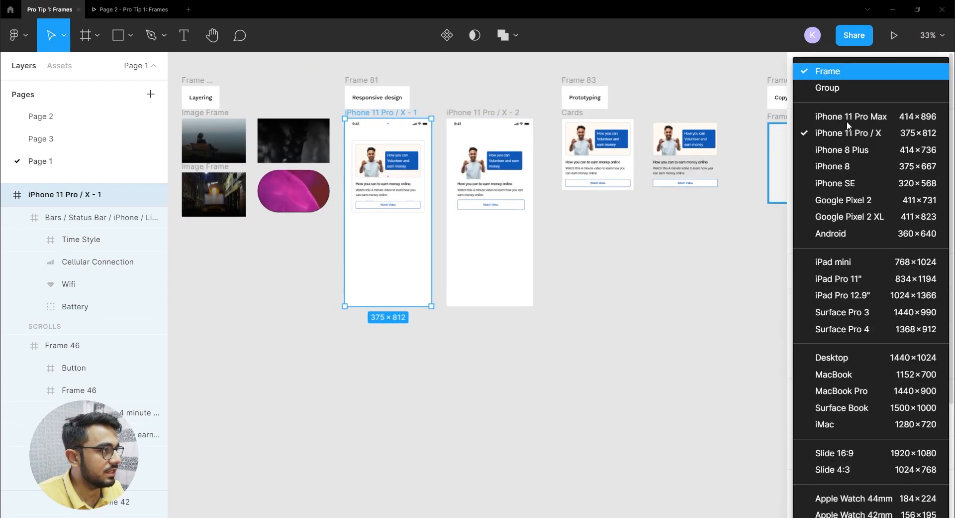
left_click(388, 159)
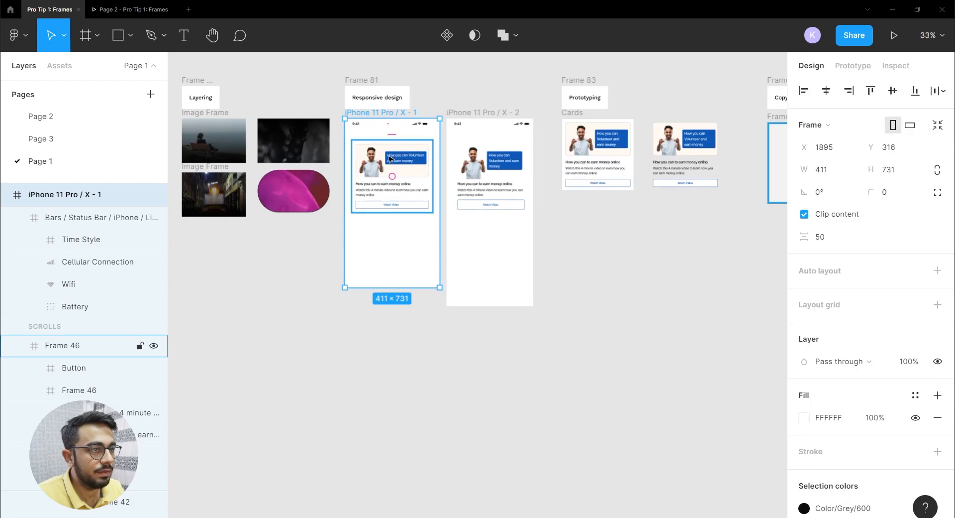
Measure the card frame's margins inside iPhone 11 Pro / X - 1 and undo the device preset change
scroll(387, 153, "up", 5)
key("alt")
key("alt")
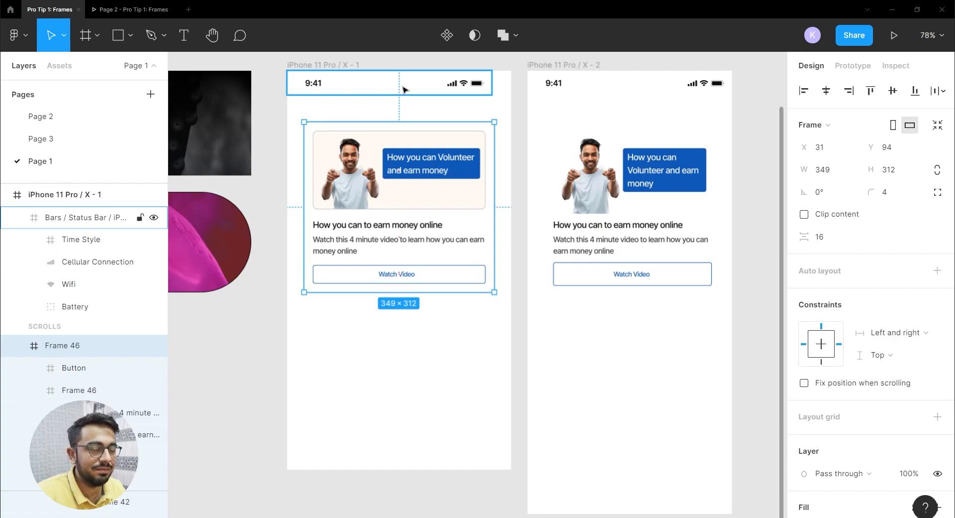
key("alt")
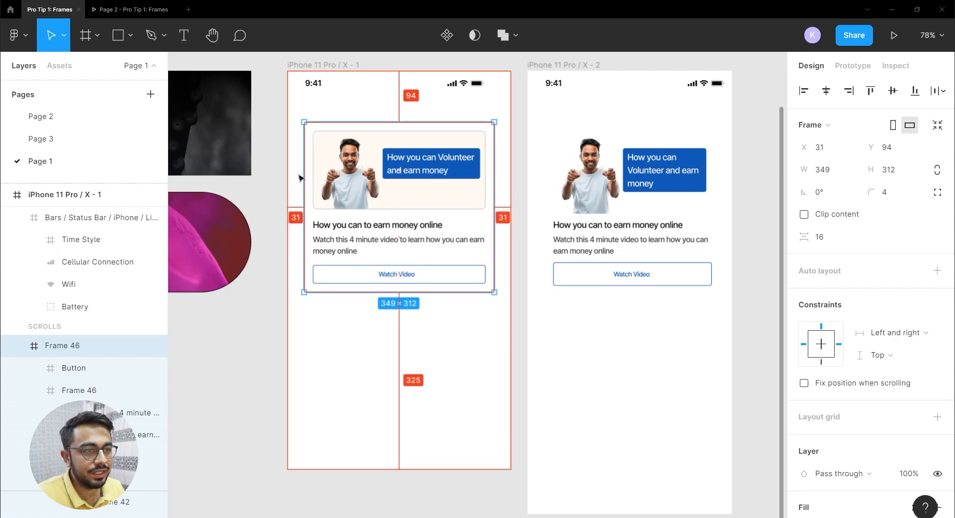
left_click(296, 124)
left_click(306, 129)
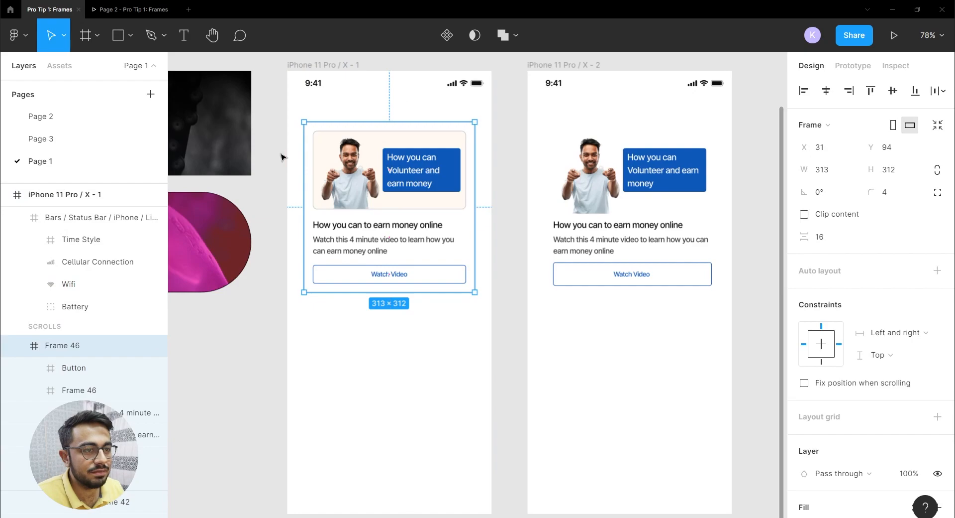
Center the card group horizontally in iPhone 11 Pro / X - 2 and measure its margins
left_click(294, 65)
left_click(571, 72)
left_click(682, 155)
left_click_drag(681, 155, 453, 191)
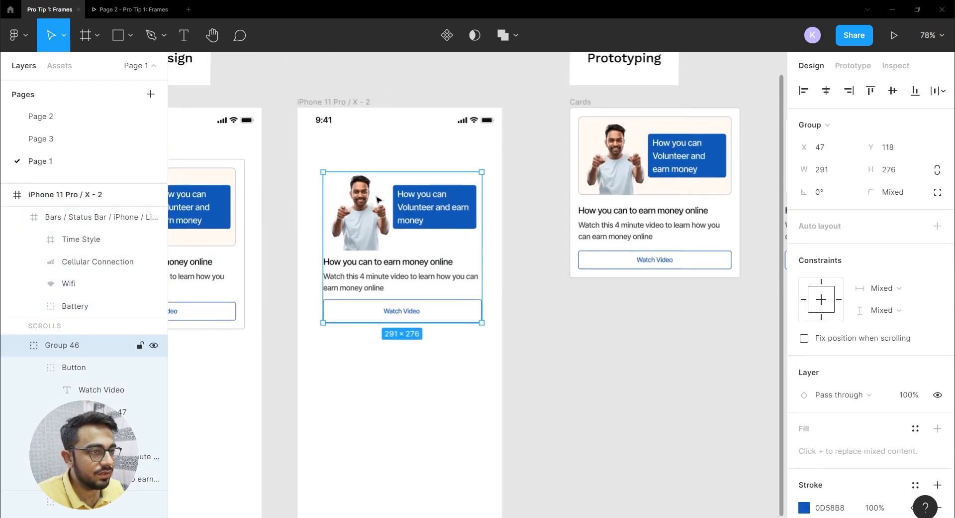
left_click(327, 112)
left_click(462, 188)
key("alt")
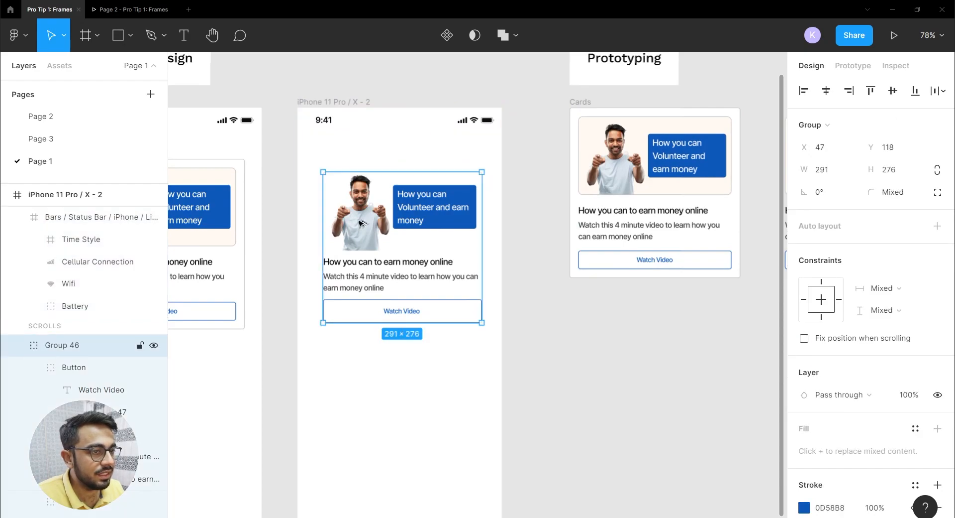
left_click(827, 91)
key("alt")
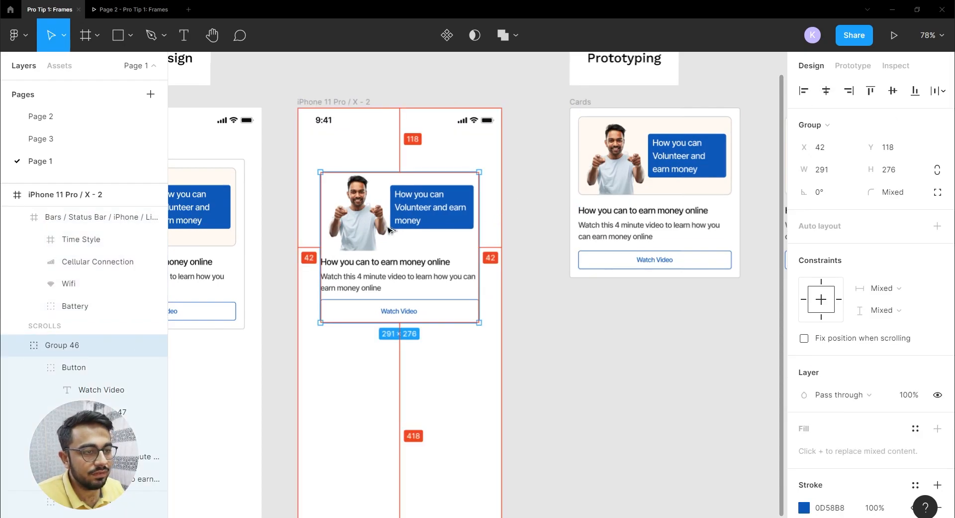
Switch the iPhone 11 Pro / X - 2 frame to the Google Pixel 2 preset size, 411 × 731
key("Escape")
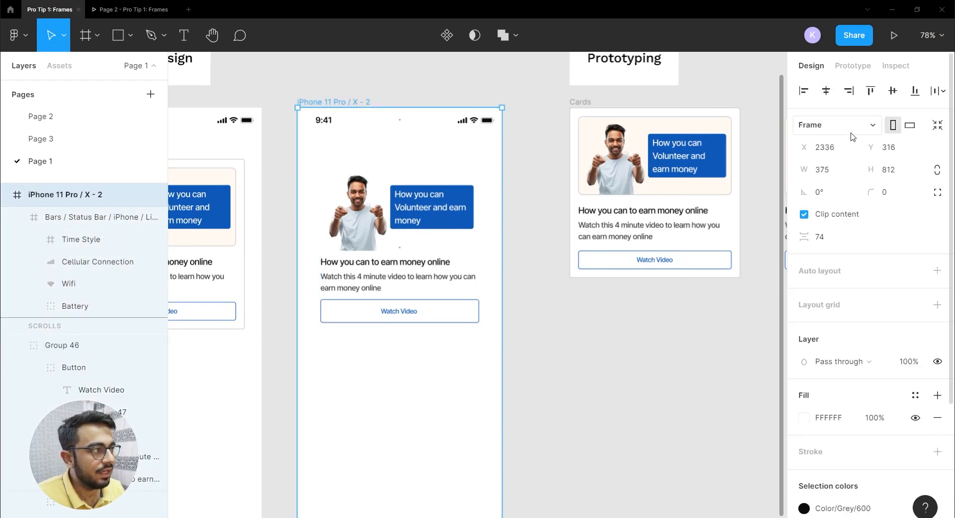
left_click(846, 130)
left_click(844, 199)
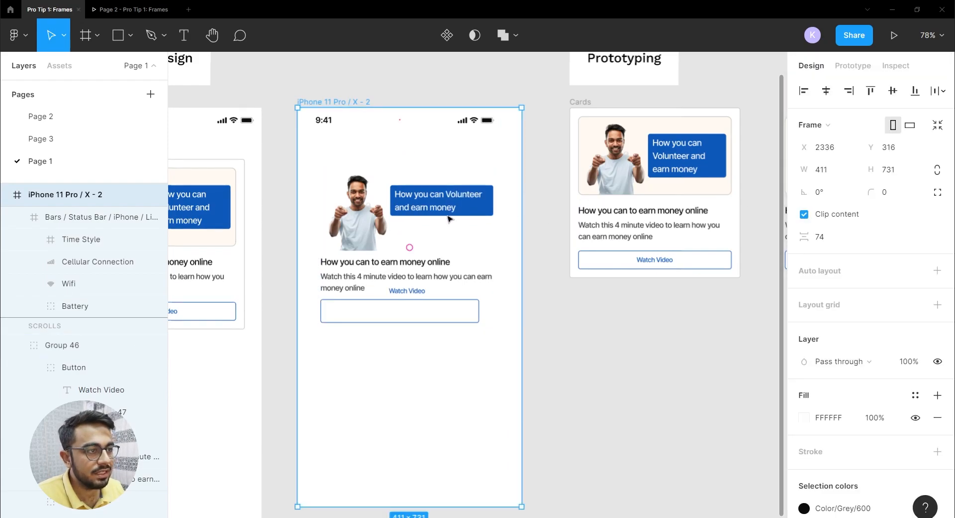
View the card group's horizontal constraint options and undo the preset change of iPhone 11 Pro / X - 2
left_click(62, 345)
left_click(881, 288)
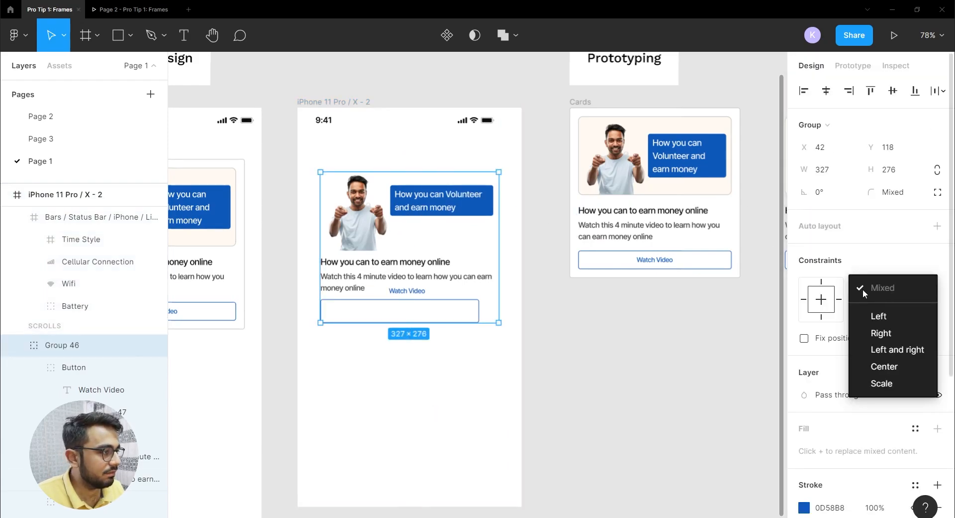
left_click(433, 272)
key("ctrl+z")
key("ctrl+z")
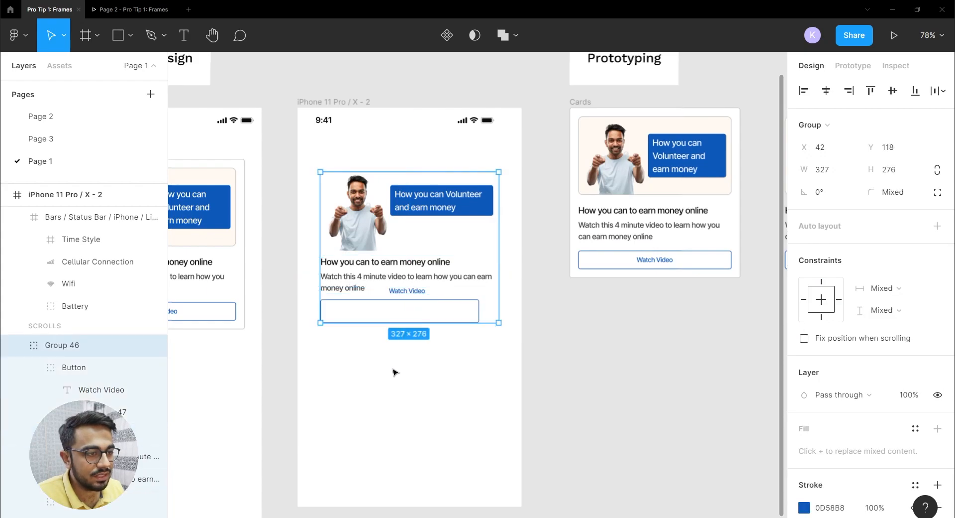
left_click(415, 233)
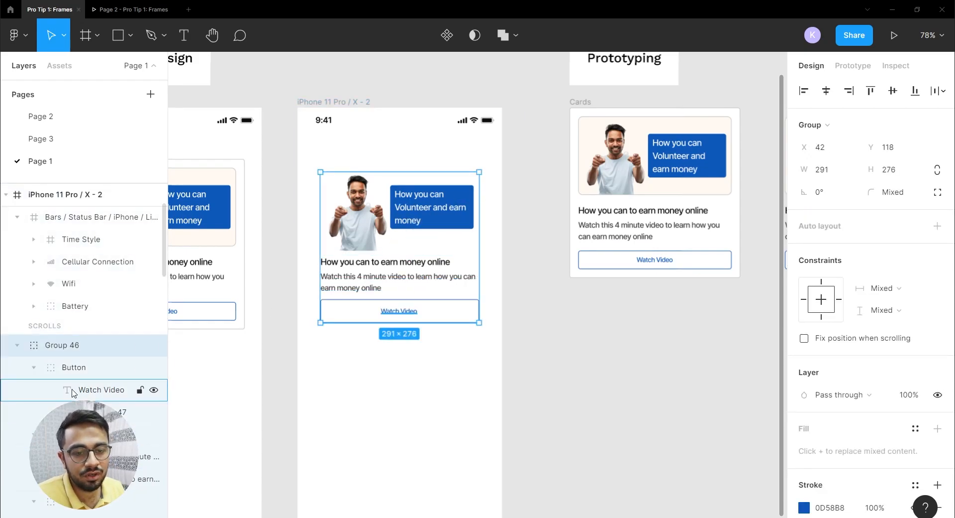
Examine the constraints of the card group in iPhone 11 Pro / X - 2 and of its nested Button and text groups
scroll(83, 375, "down", 2)
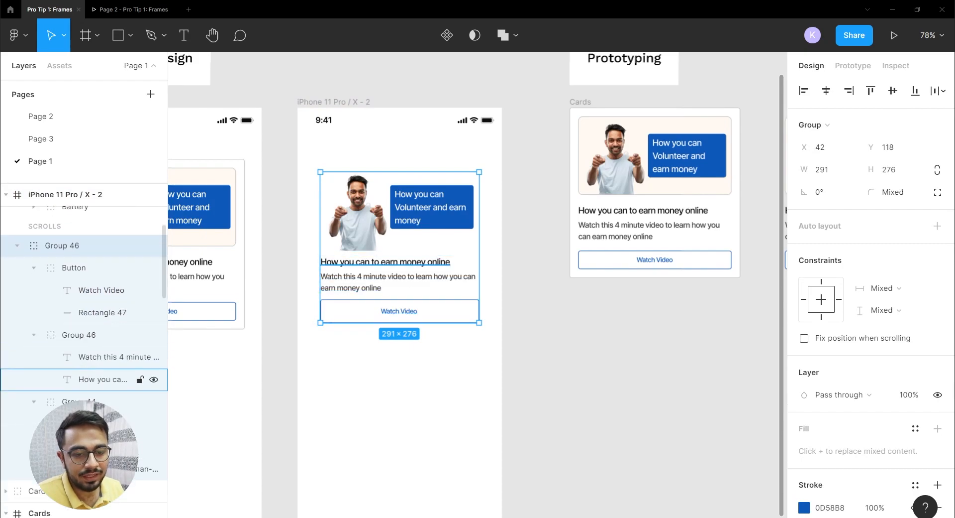
double_click(422, 256)
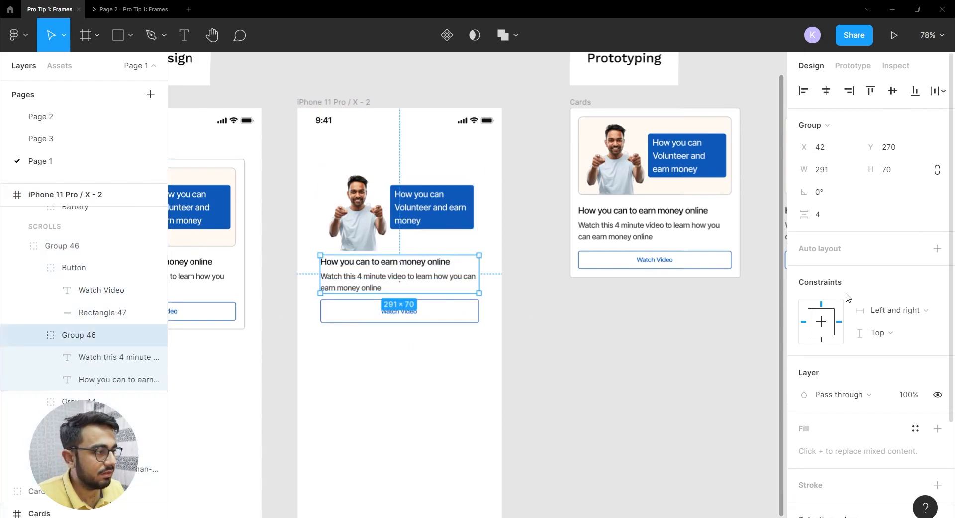
left_click(75, 245)
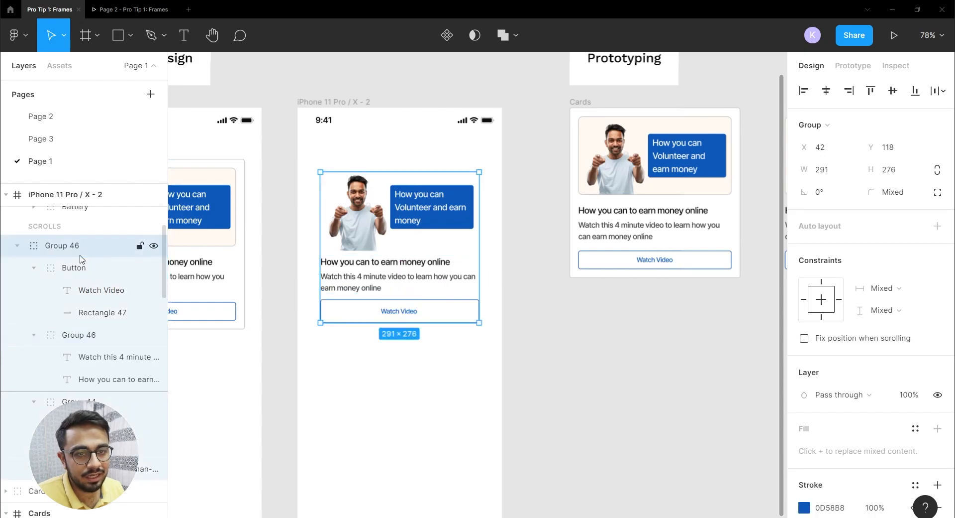
left_click(75, 268)
left_click(81, 335)
left_click(376, 360)
left_click(82, 334)
scroll(447, 236, "down", 2)
Compare the card frame and phone frame settings of iPhone 11 Pro / X - 1 with the card group's mixed constraints in iPhone 11 Pro / X - 2
left_click_drag(299, 236, 383, 209)
left_click(418, 211)
left_click(366, 128)
left_click(417, 230)
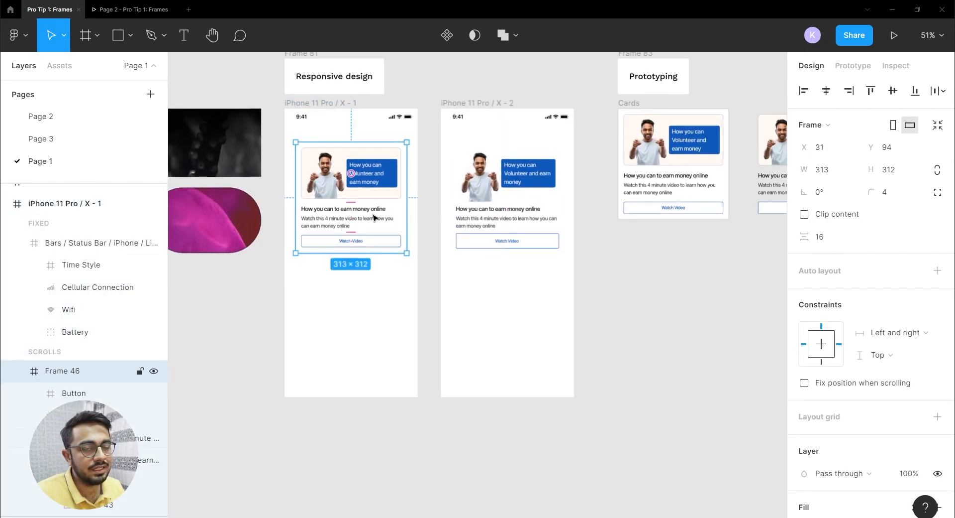
left_click(321, 107)
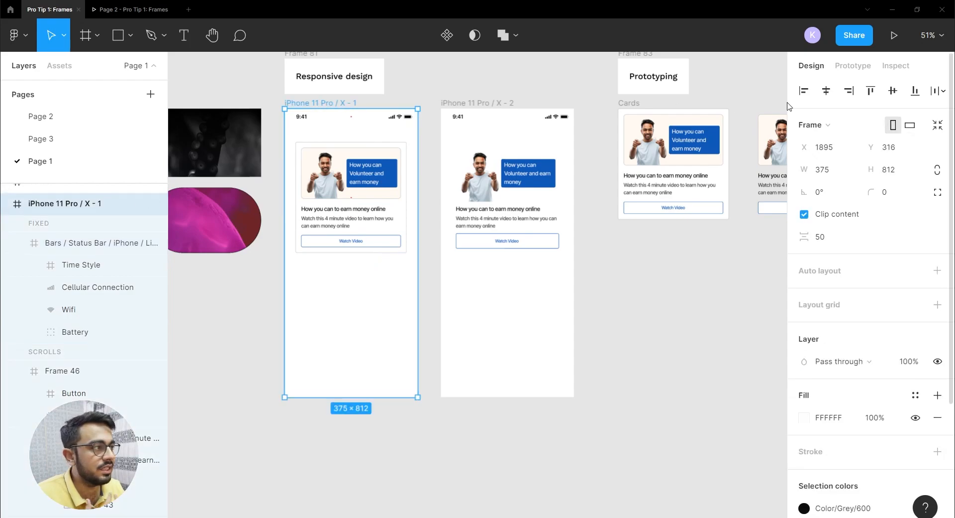
left_click(833, 123)
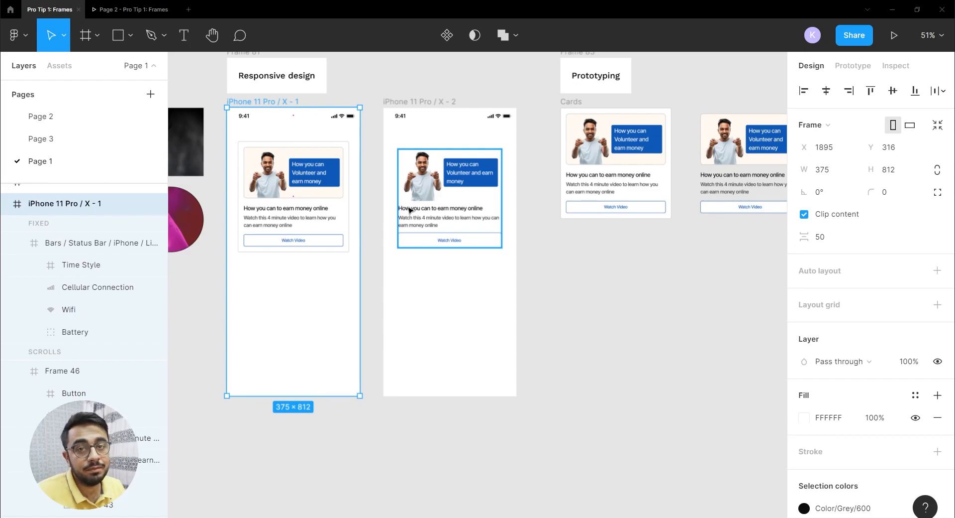
left_click(442, 189)
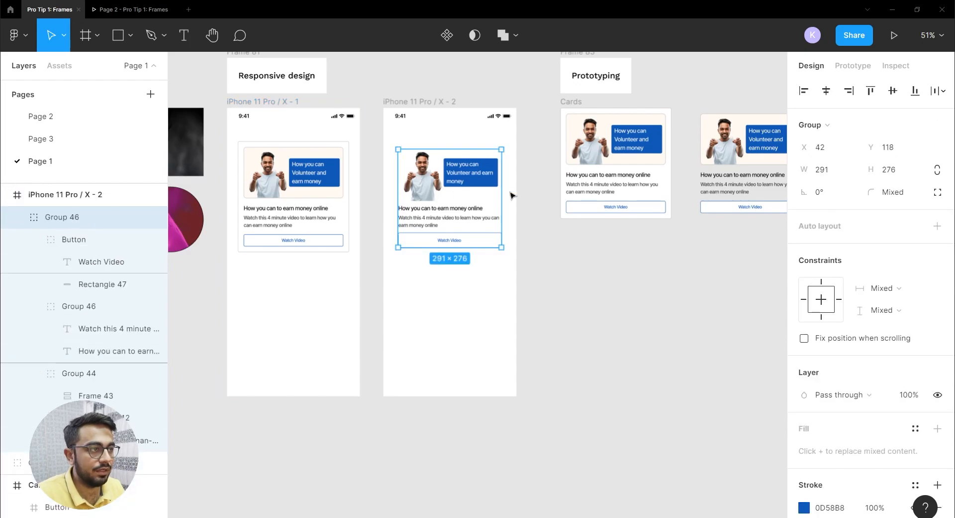
Examine the properties of the Cards frame in the Prototyping section
left_click_drag(554, 173, 483, 214)
left_click(484, 215)
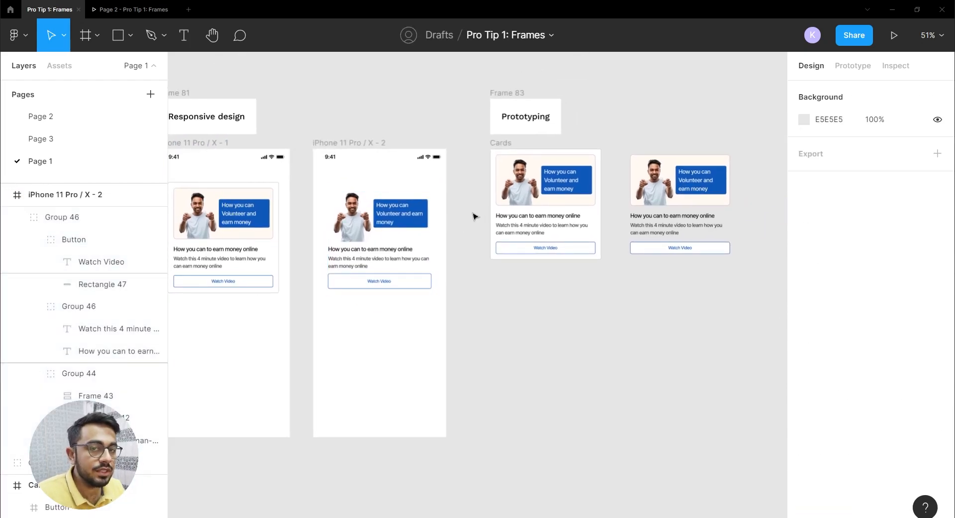
left_click(505, 143)
left_click(461, 140)
left_click(507, 143)
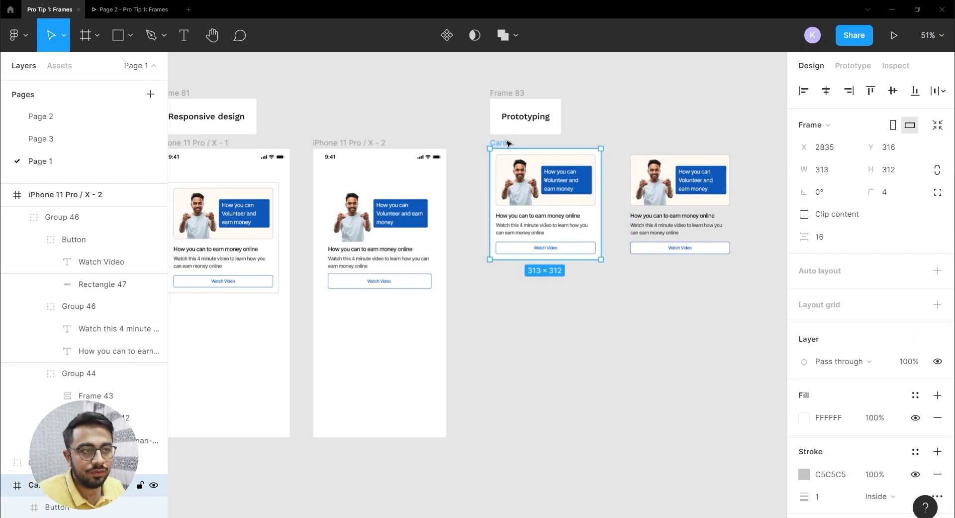
left_click(475, 132)
Draw a frame of about 327 × 364 below the Cards frame
scroll(420, 226, "down", 3)
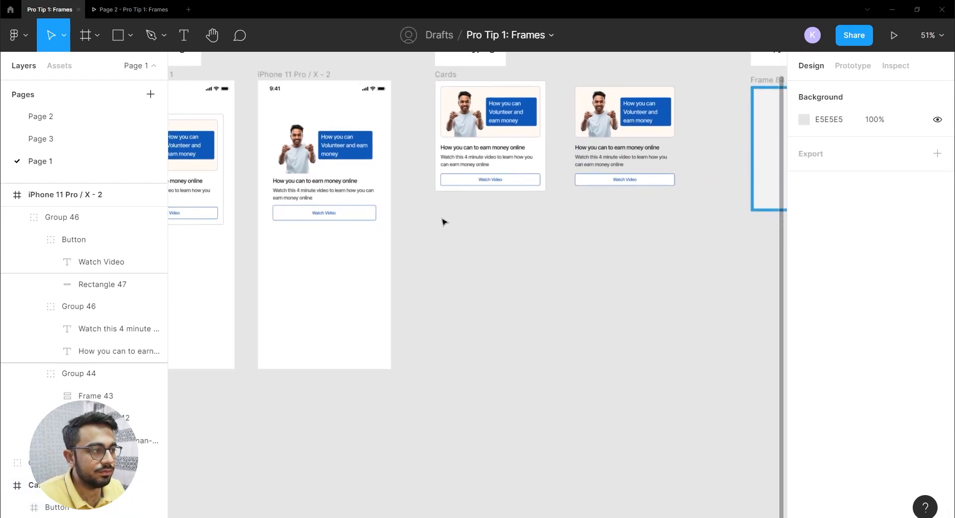
key("f")
left_click_drag(435, 207, 551, 341)
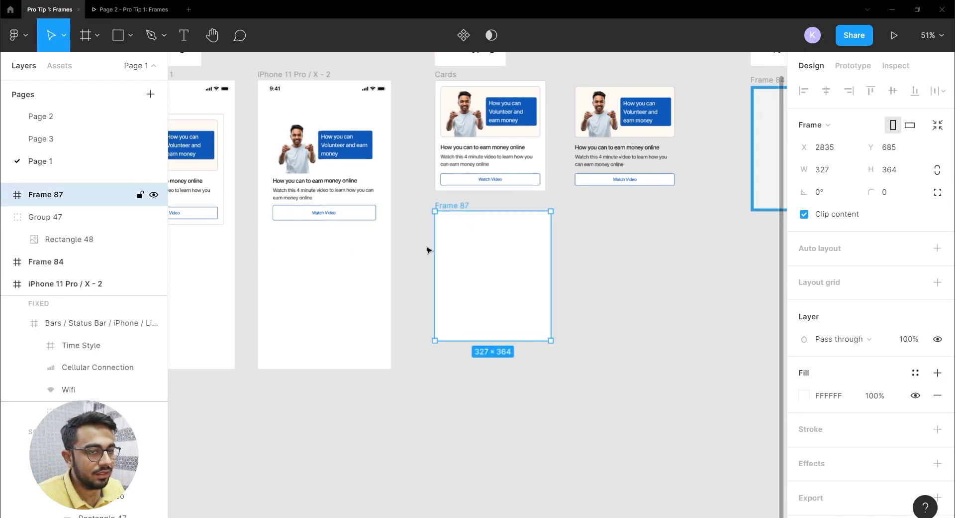
Draw a 327 × 364 rectangle inside the new frame so it covers the whole frame
left_click(131, 36)
left_click(446, 220)
left_click(130, 35)
left_click(139, 70)
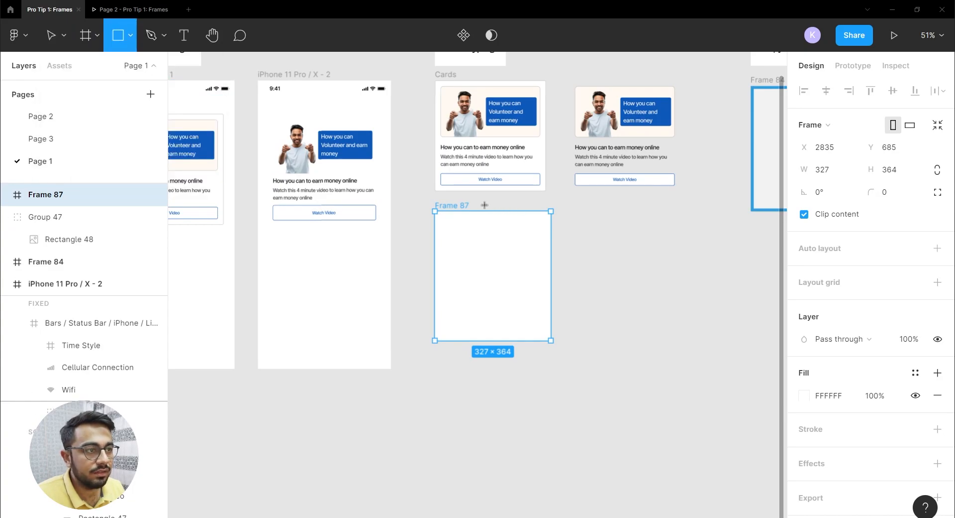
mouse_move(440, 211)
left_mouse_down()
mouse_move(491, 311)
mouse_move(536, 347)
mouse_move(553, 345)
left_mouse_up()
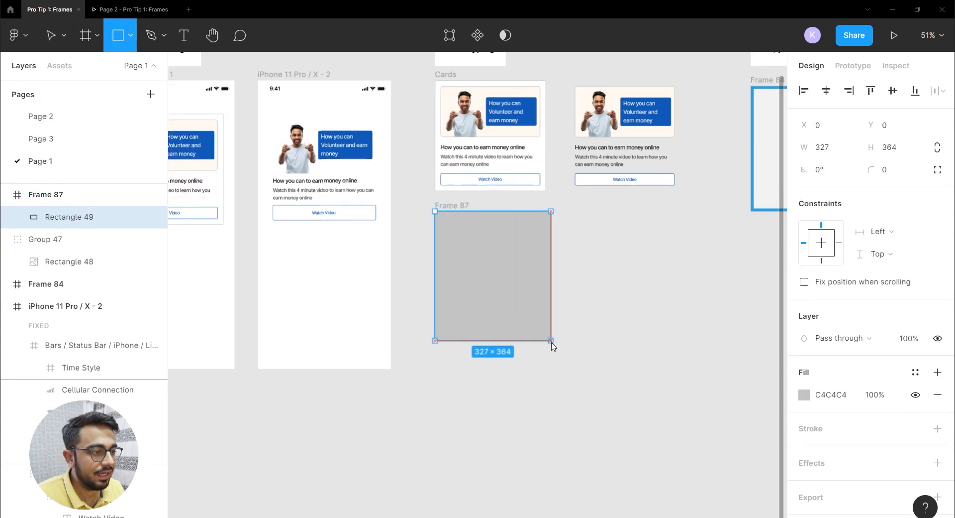
Delete the new frame below Cards together with its rectangle
left_click(604, 227)
left_click(441, 208)
left_click(666, 282)
left_click(460, 208)
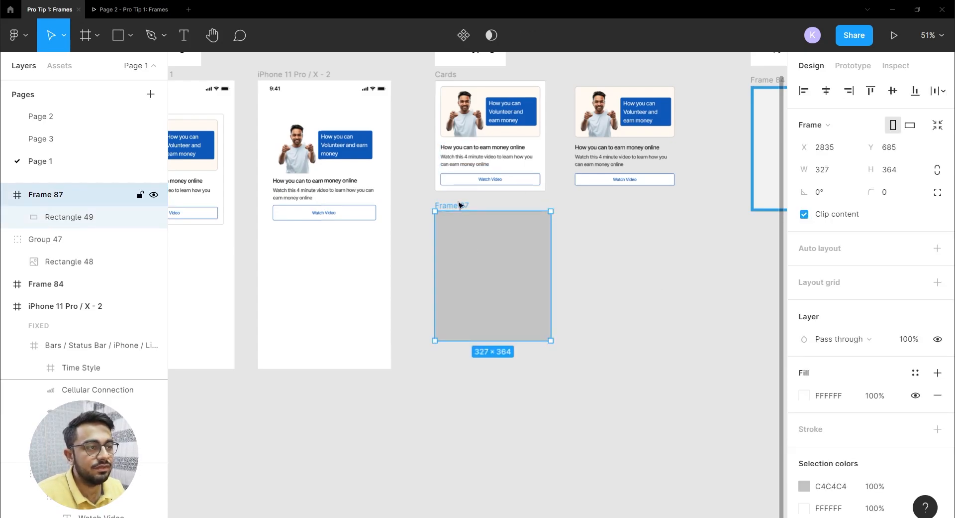
key("Delete")
Create a prototype connection from the card frame in iPhone 11 Pro / X - 1 to the Cards frame
scroll(439, 264, "up", 3)
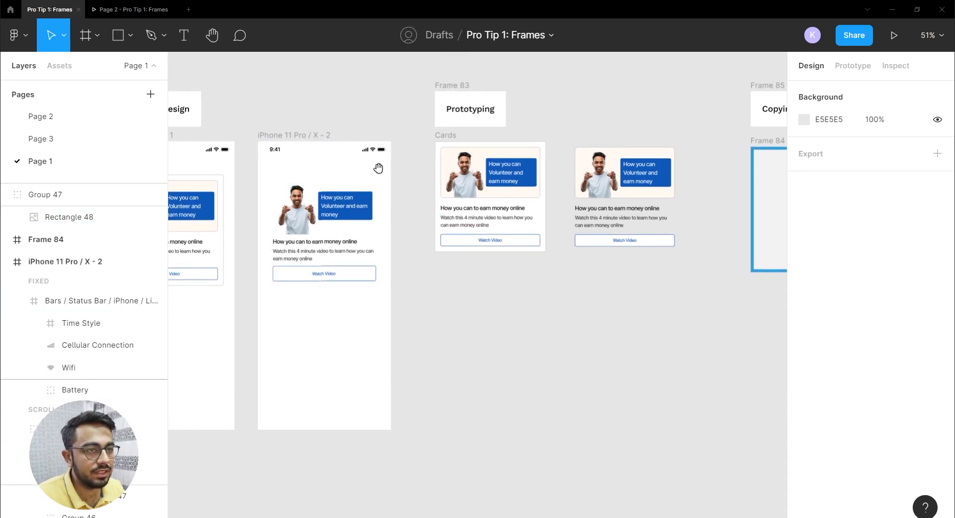
scroll(378, 169, "left", 4)
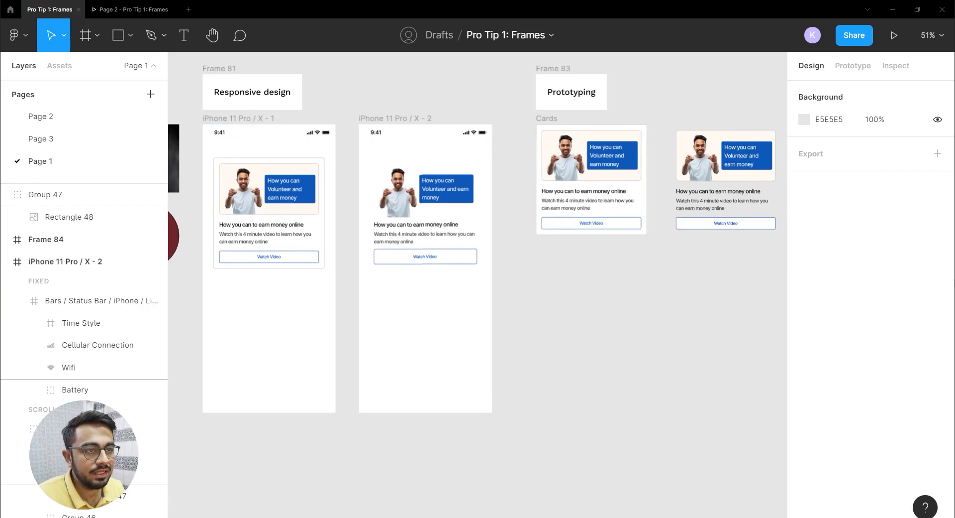
left_click(319, 193)
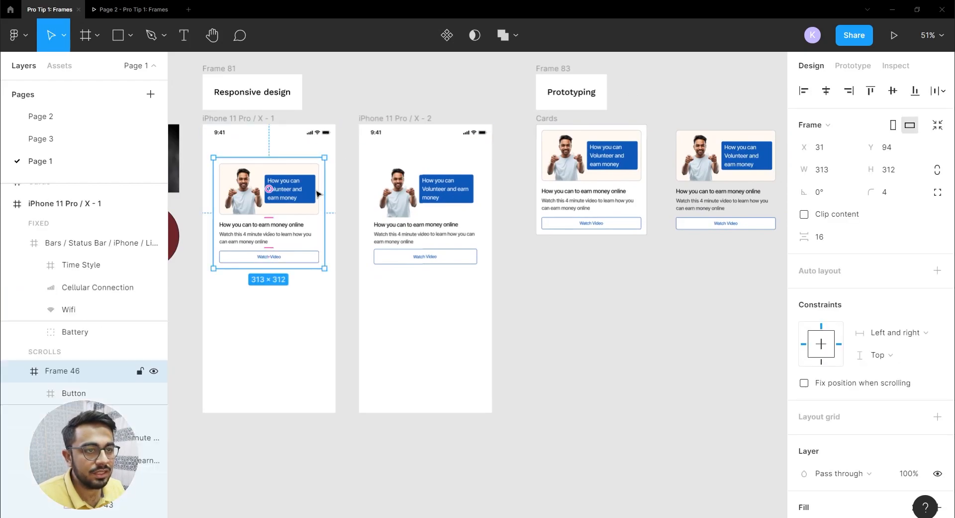
left_click(849, 68)
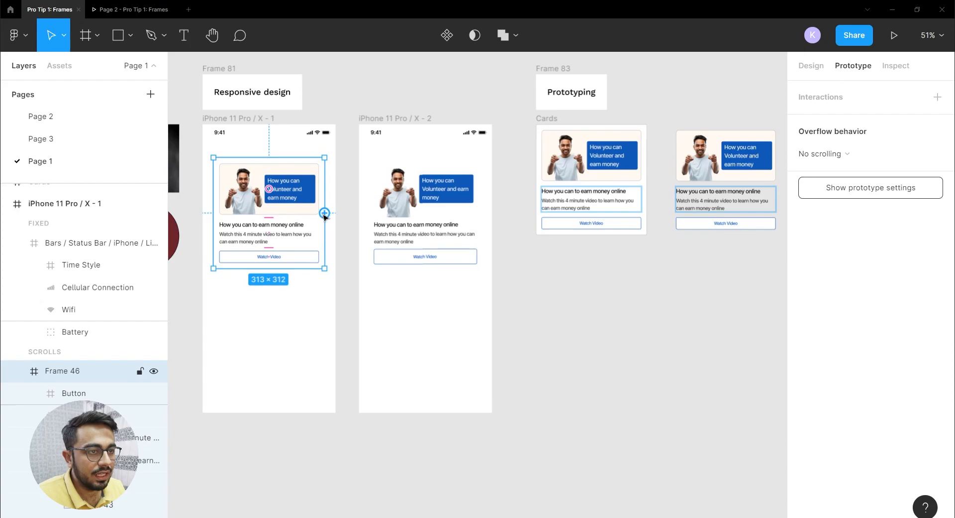
left_click_drag(328, 217, 544, 171)
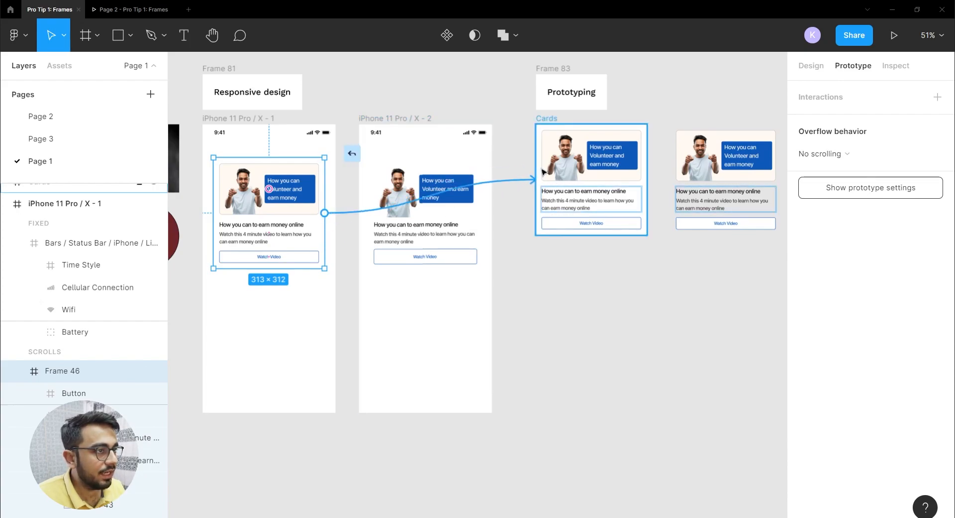
left_click_drag(649, 175, 590, 153)
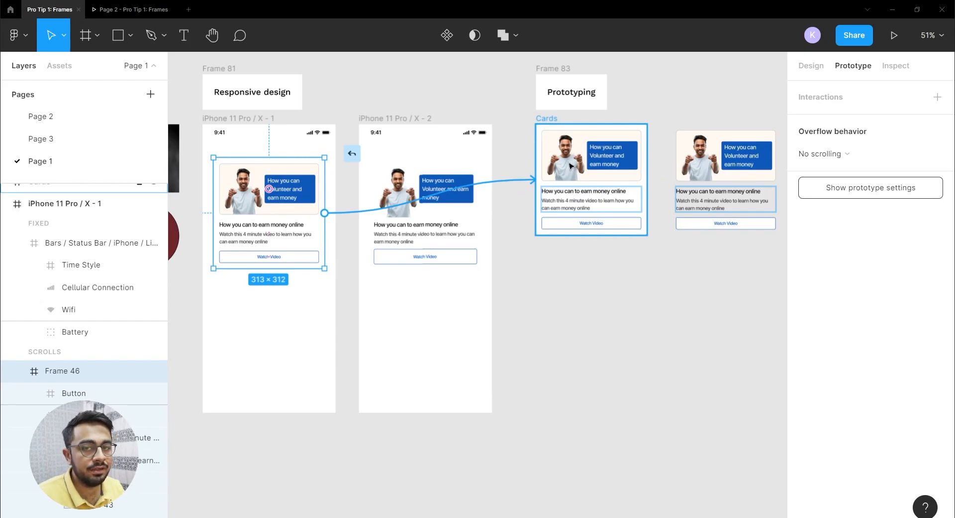
mouse_move(569, 162)
left_mouse_down()
mouse_move(495, 230)
mouse_move(528, 167)
mouse_move(553, 167)
left_mouse_up()
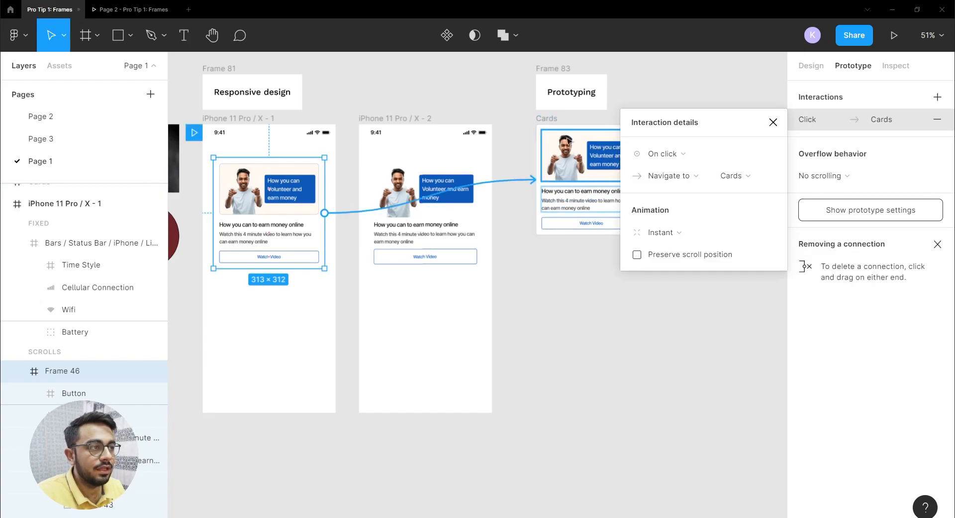
Set the connection to open Cards as an overlay, with Close when clicking outside and Add background behind overlay enabled
left_click(675, 175)
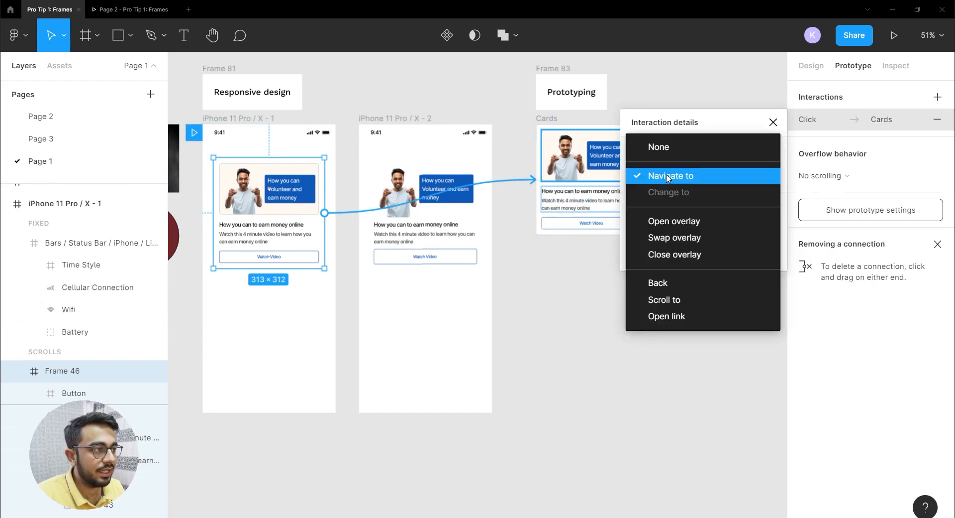
left_click(676, 221)
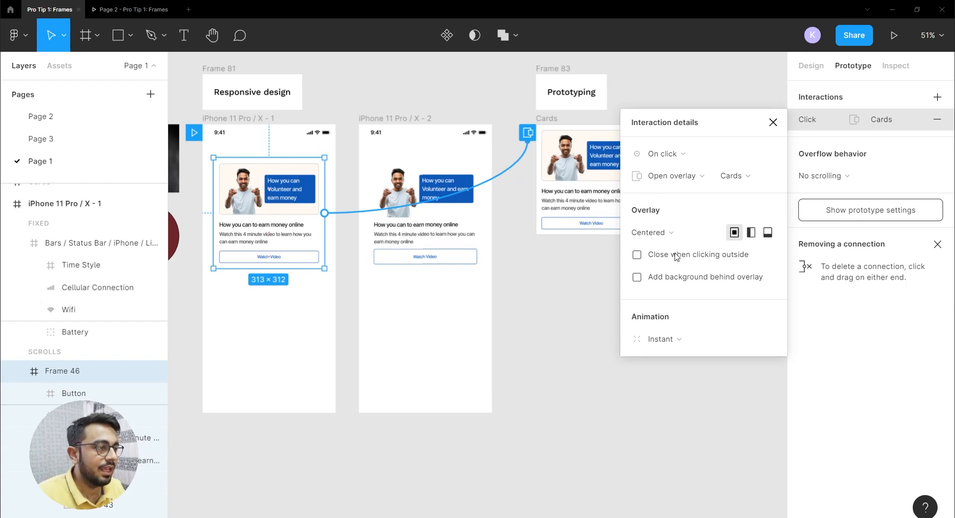
left_click(675, 279)
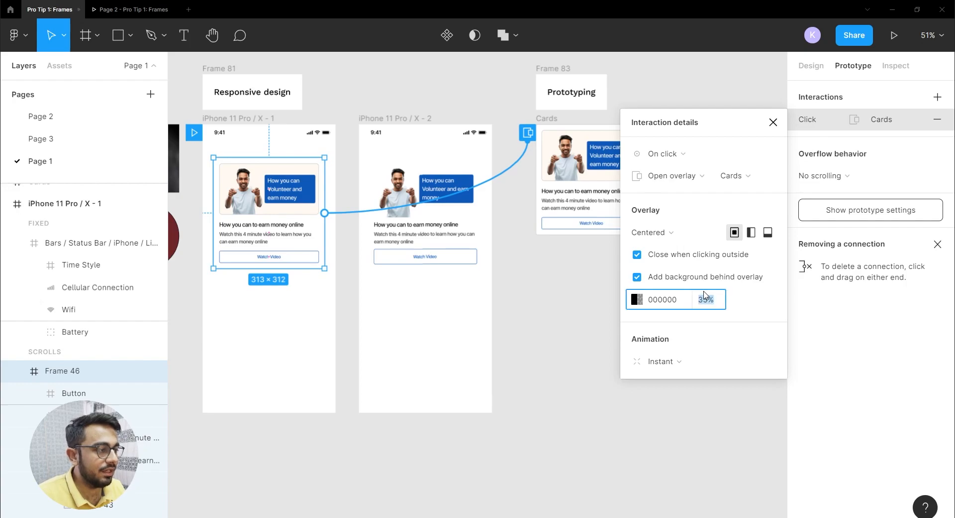
left_click(560, 286)
Try to connect the card group in iPhone 11 Pro / X - 2 to the grouped card beside the Cards frame
left_click(322, 195)
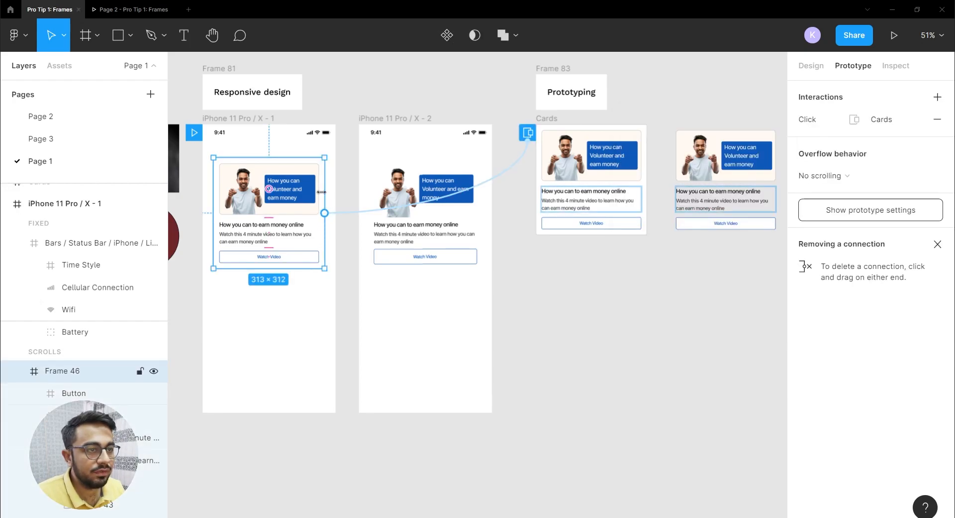
left_click(422, 229)
left_click_drag(477, 215, 672, 172)
left_click(521, 166)
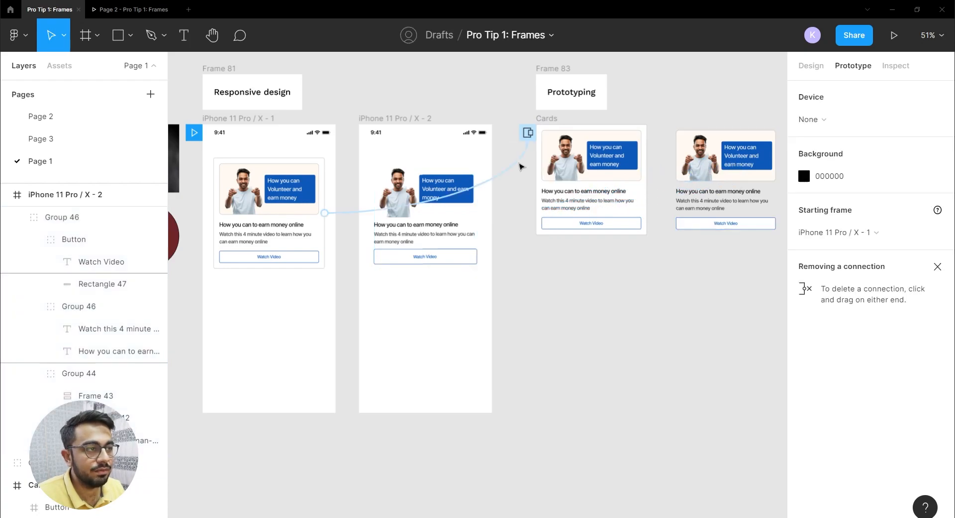
left_click(527, 132)
left_click(733, 70)
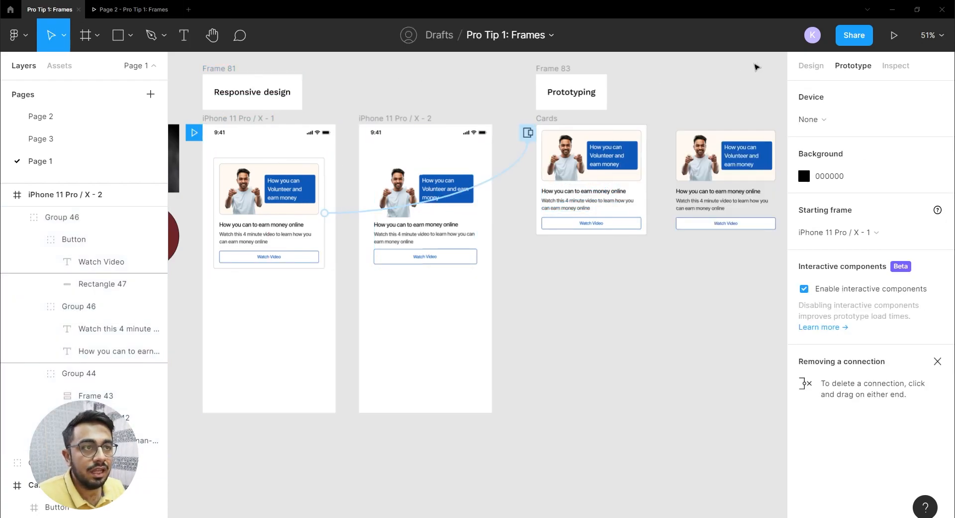
Replace the old preview with a new one, test opening and closing the card overlay, and return to the design file
left_click(902, 36)
left_click(175, 9)
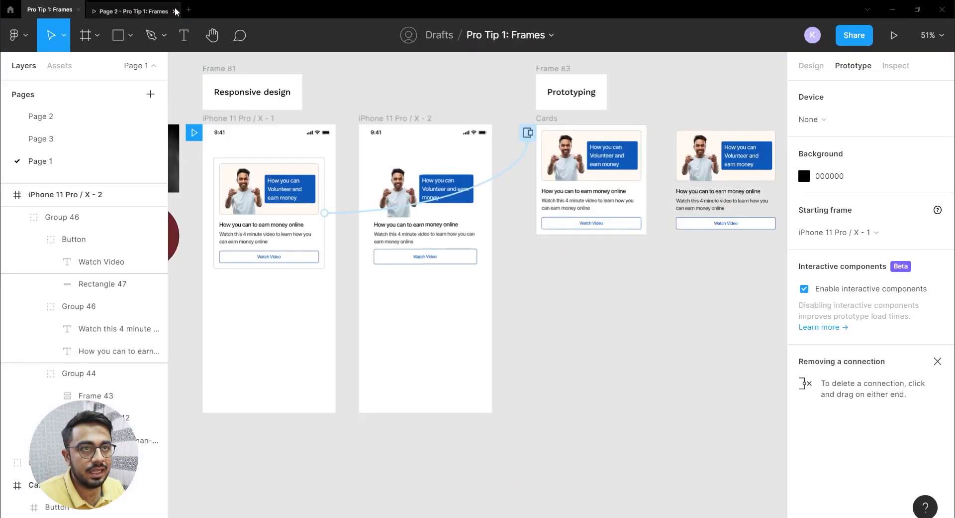
left_click(893, 36)
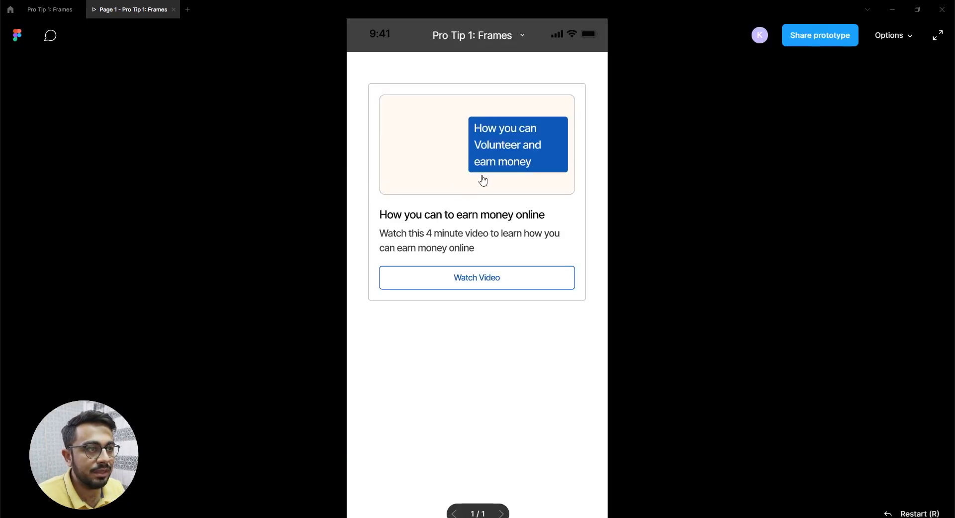
left_click(483, 178)
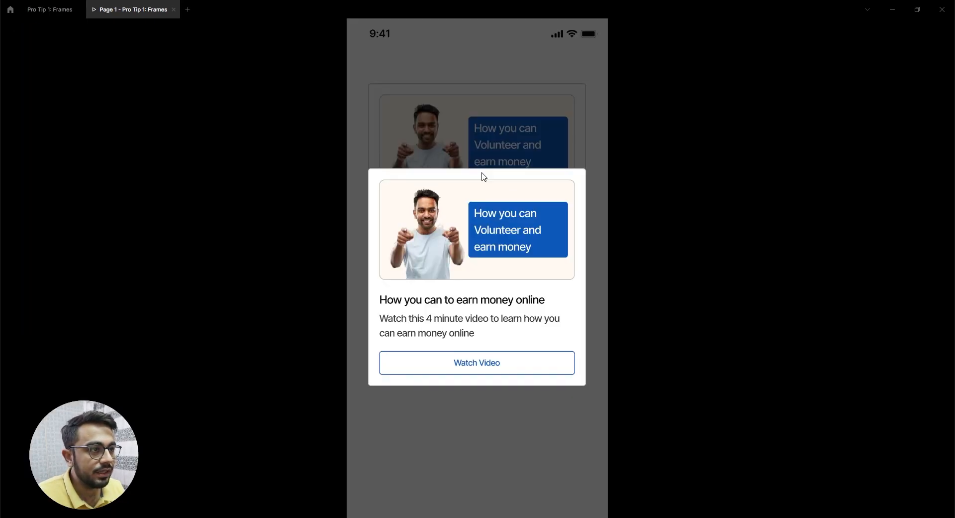
left_click(432, 130)
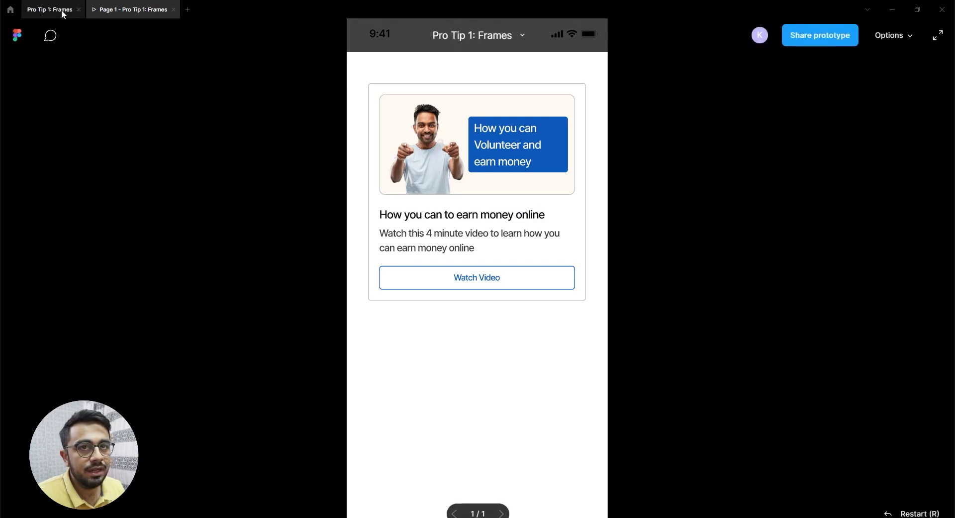
left_click(62, 10)
left_click_drag(732, 145, 553, 171)
left_click(554, 172)
left_click(513, 136)
left_click(368, 144)
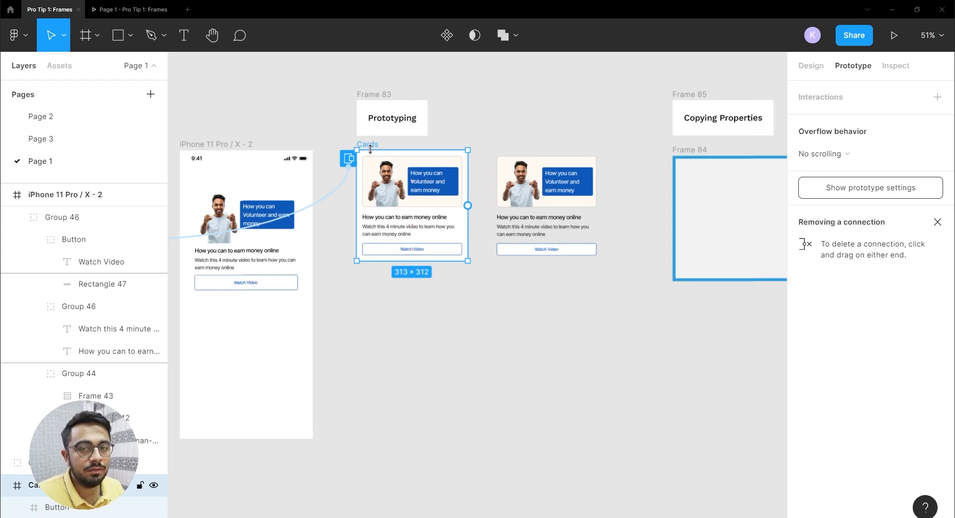
left_click(444, 352)
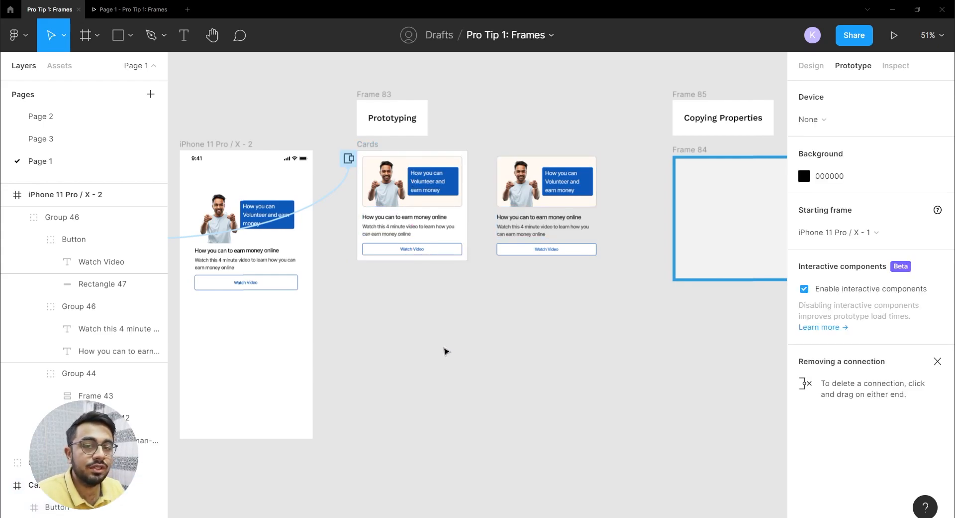
Draw a frame of about 467 × 353 beside Frame 84 in the Copying Properties section
scroll(490, 346, "right", 10)
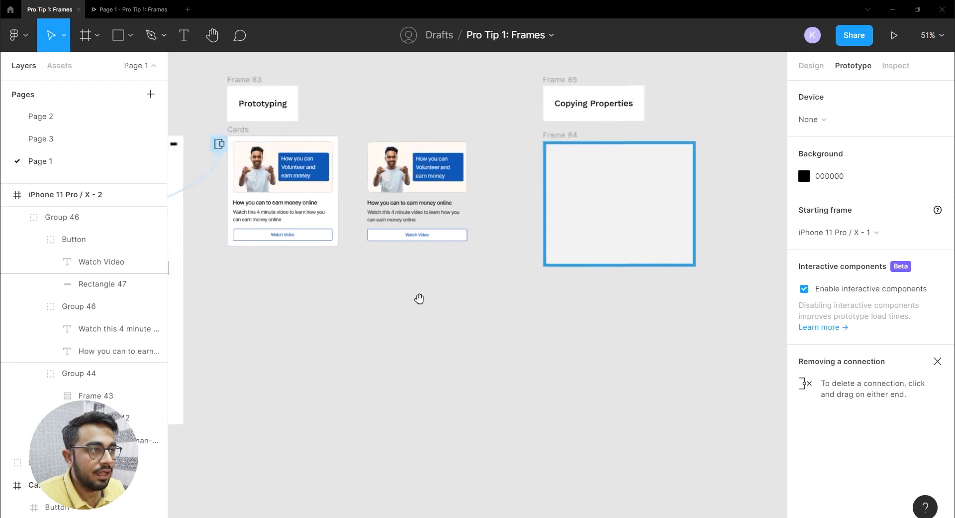
scroll(373, 160, "up", 5)
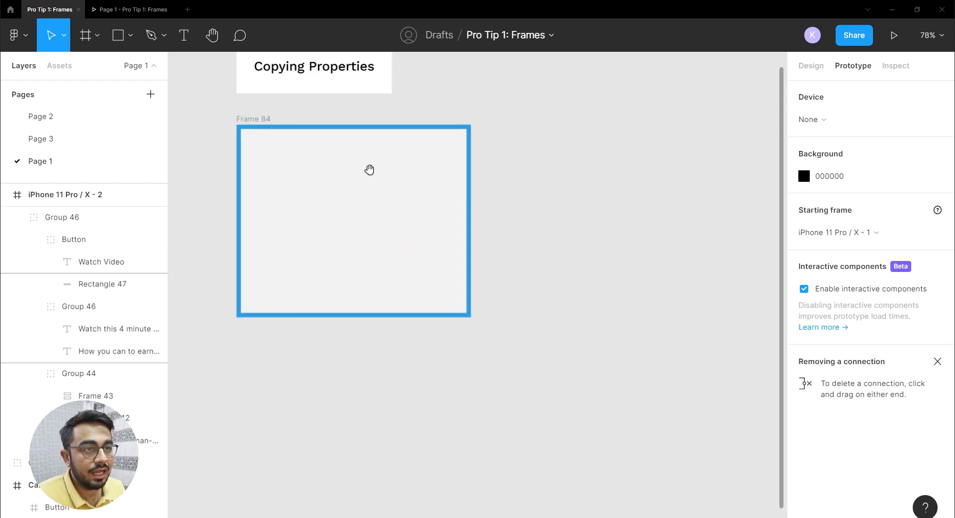
key("f")
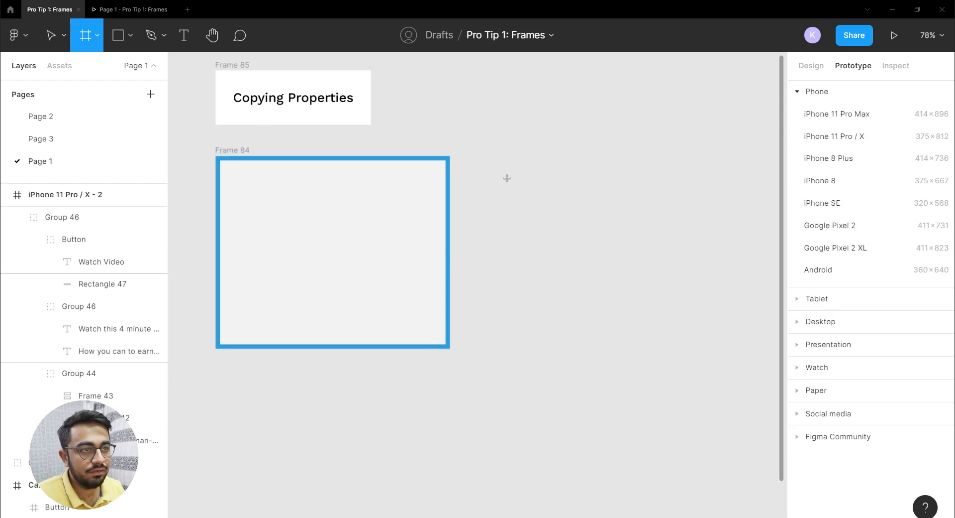
left_click_drag(500, 151, 754, 348)
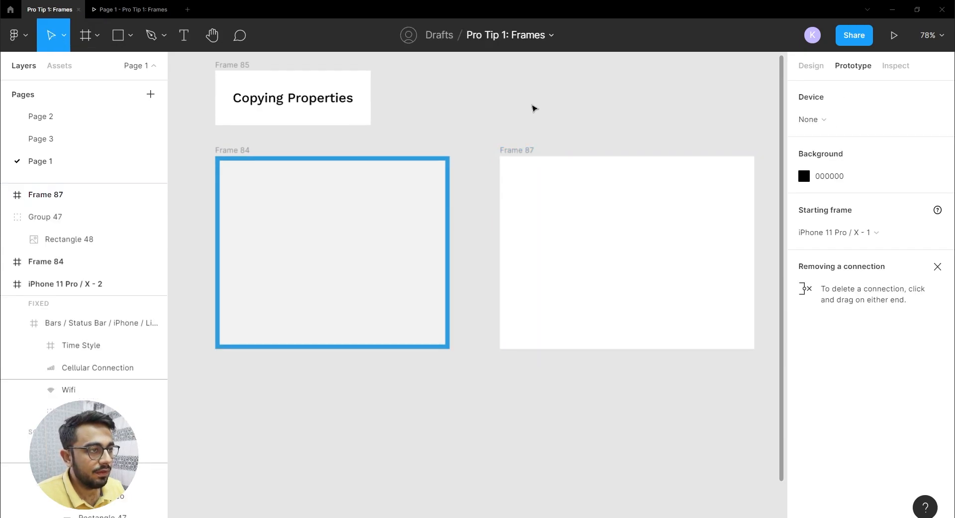
Examine the design properties of the blue-bordered Frame 84 and the new white frame
left_click(515, 150)
left_click(366, 181)
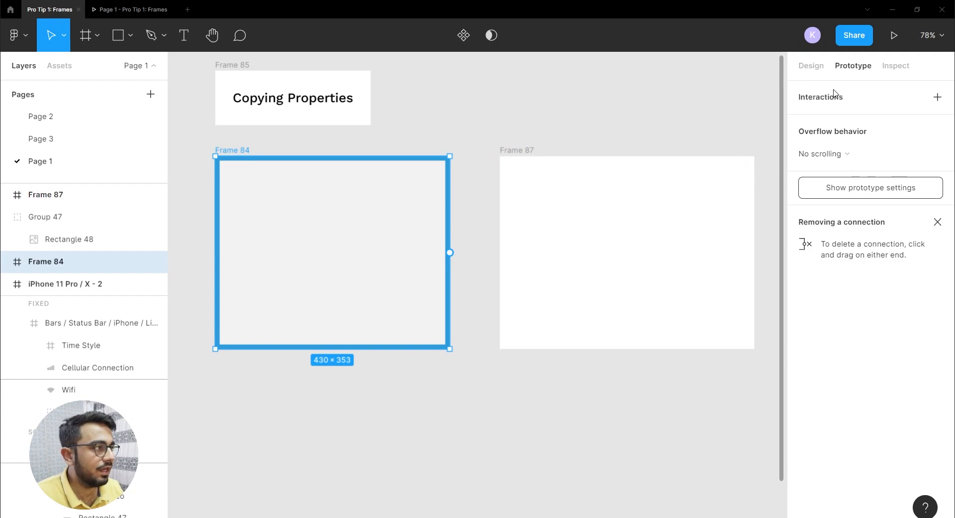
left_click(810, 66)
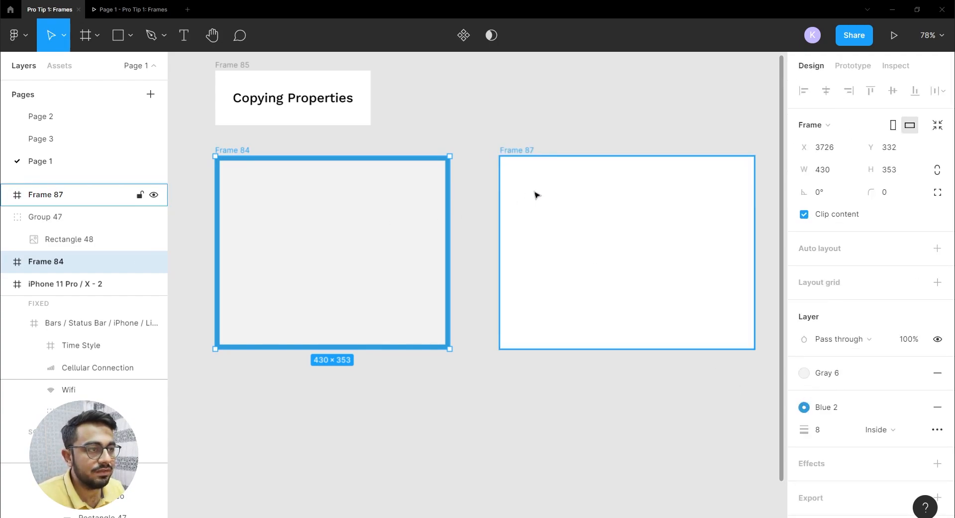
left_click(536, 158)
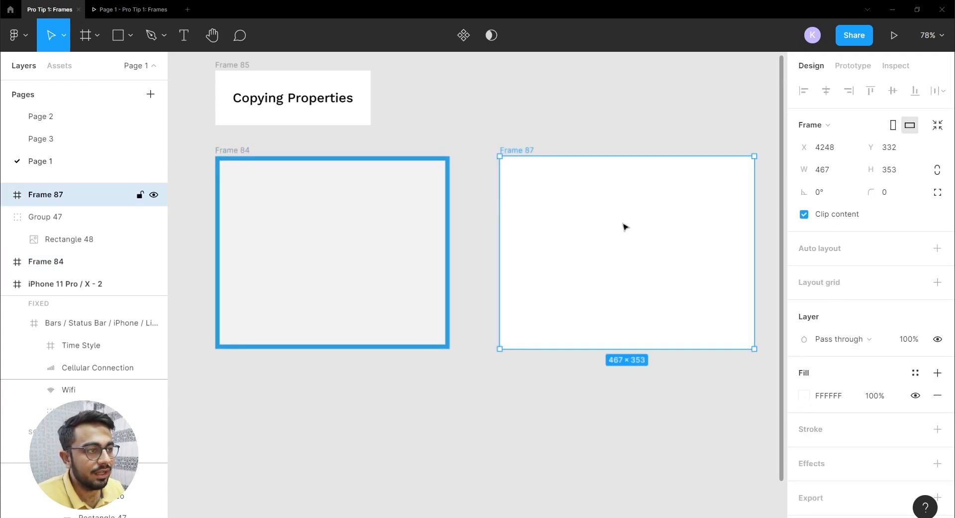
Copy the properties of Frame 84 and paste them onto the white frame beside it
left_click(223, 150)
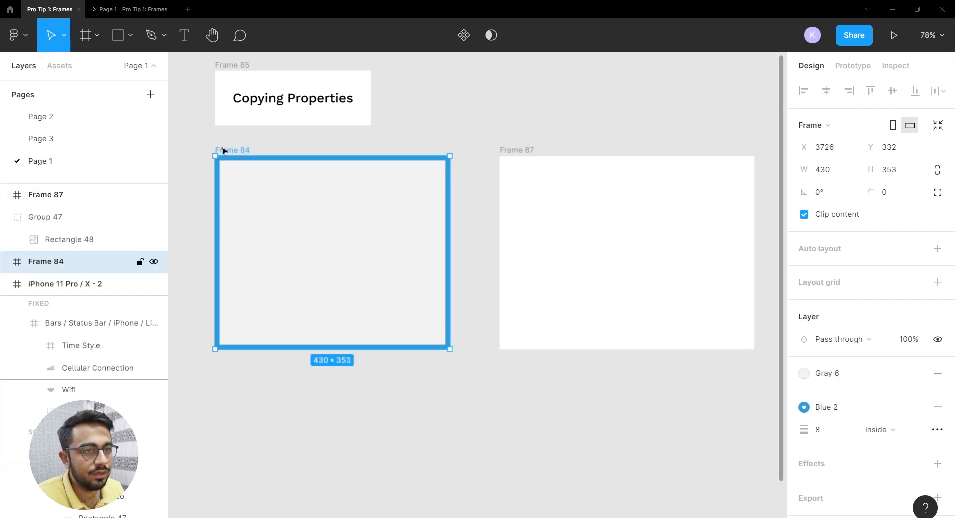
right_click(223, 150)
mouse_move(299, 506)
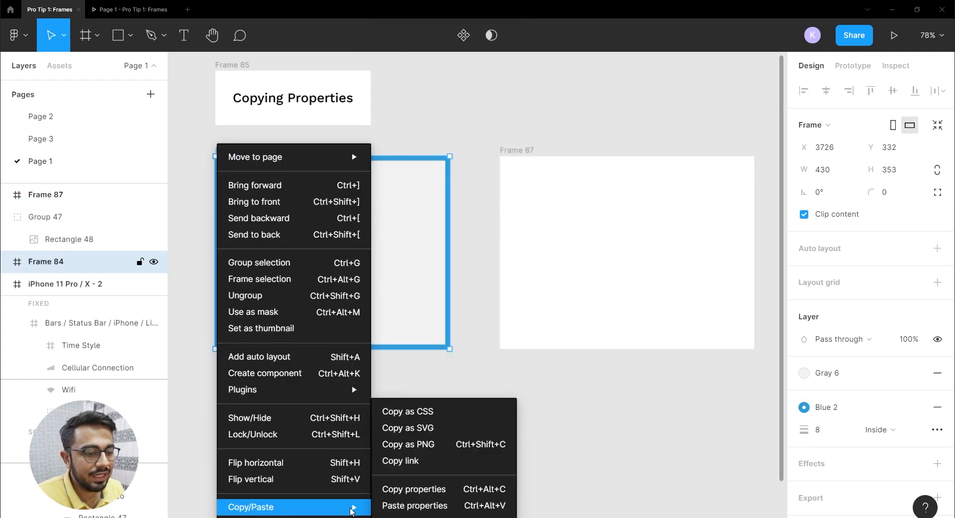
left_click(419, 495)
left_click(505, 151)
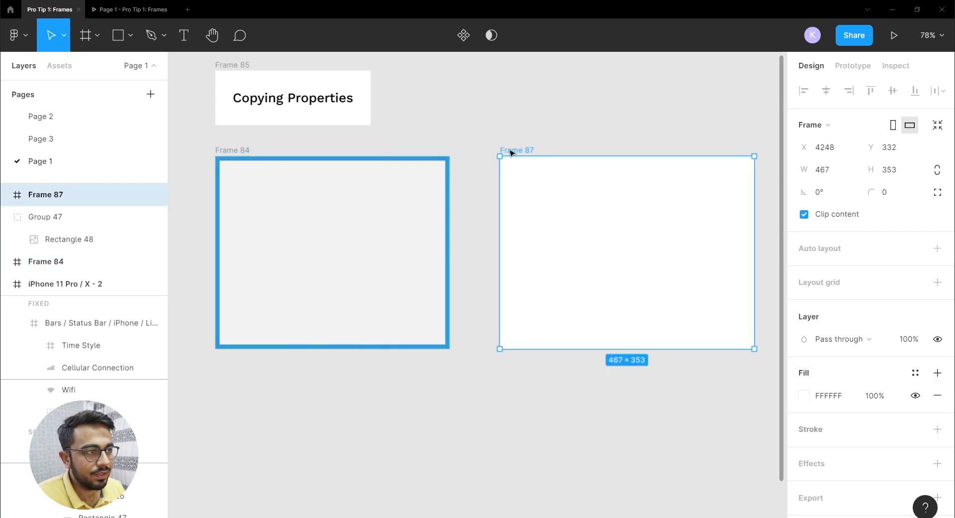
right_click(504, 150)
mouse_move(572, 507)
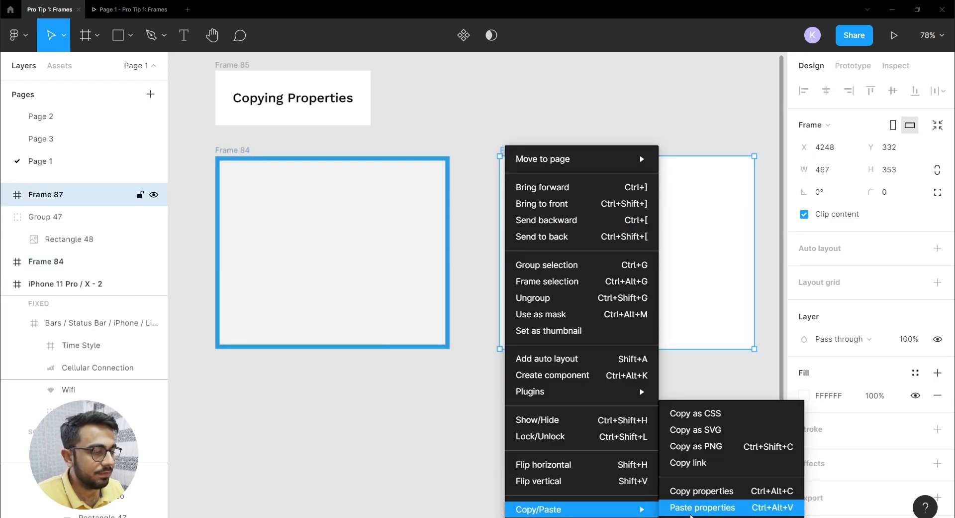
left_click(703, 507)
Compare the fill and stroke properties of the two frames in the Copying Properties section
left_click(521, 140)
left_click(518, 150)
left_click(247, 153)
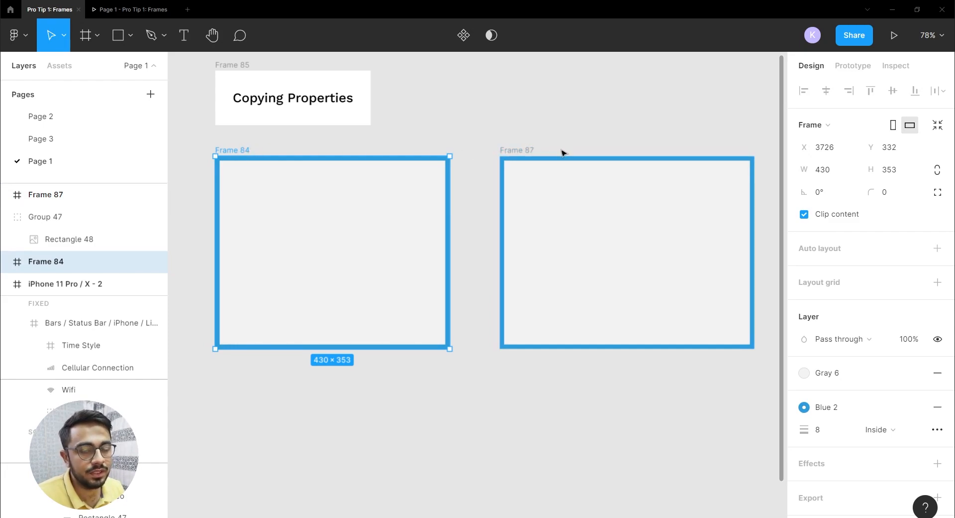
left_click(544, 144)
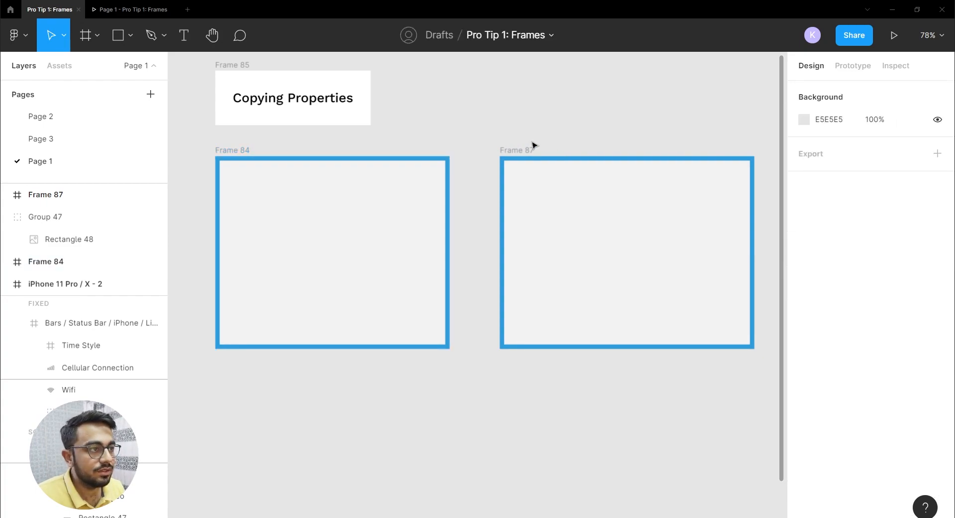
scroll(547, 142, "left", 3)
left_click(585, 137)
scroll(433, 177, "down", 3)
scroll(473, 164, "left", 4)
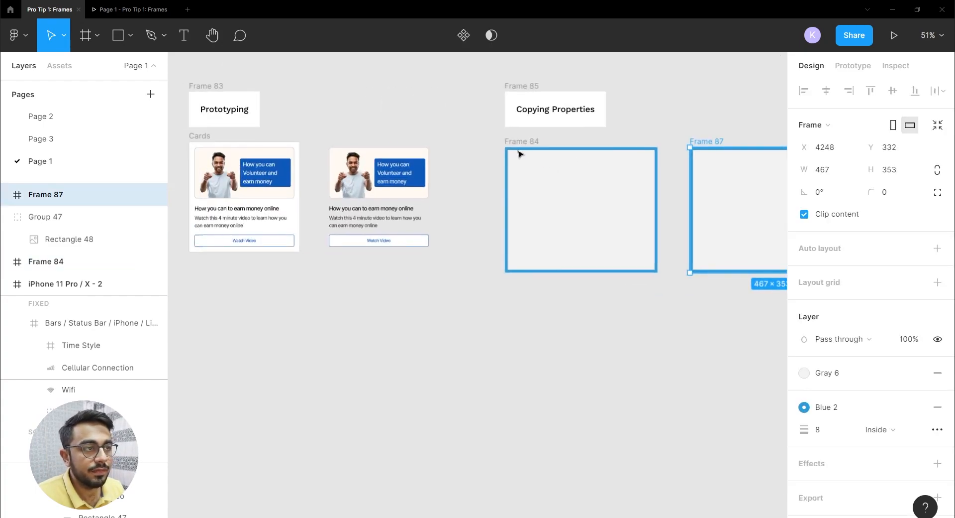
left_click(517, 148)
left_click(702, 124)
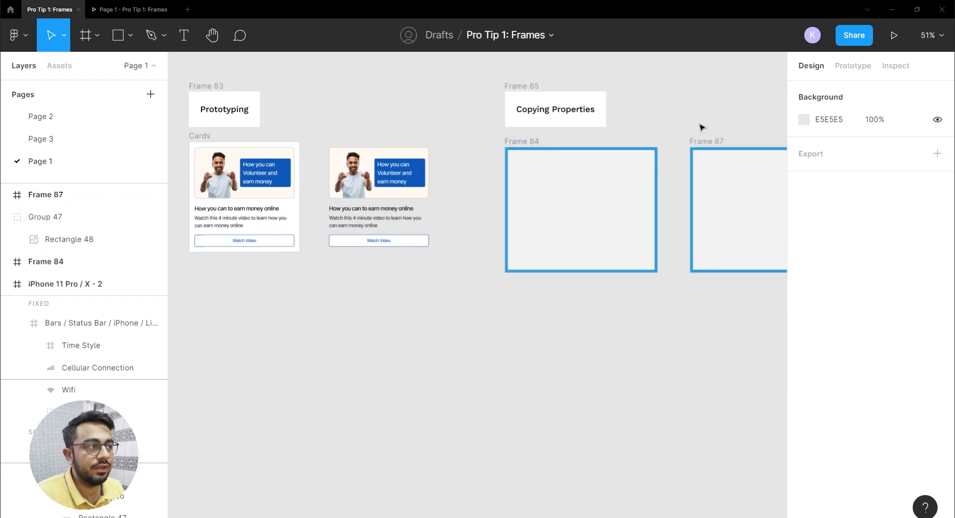
left_click(373, 240)
left_click_drag(349, 247, 703, 234)
left_click_drag(404, 230, 679, 219)
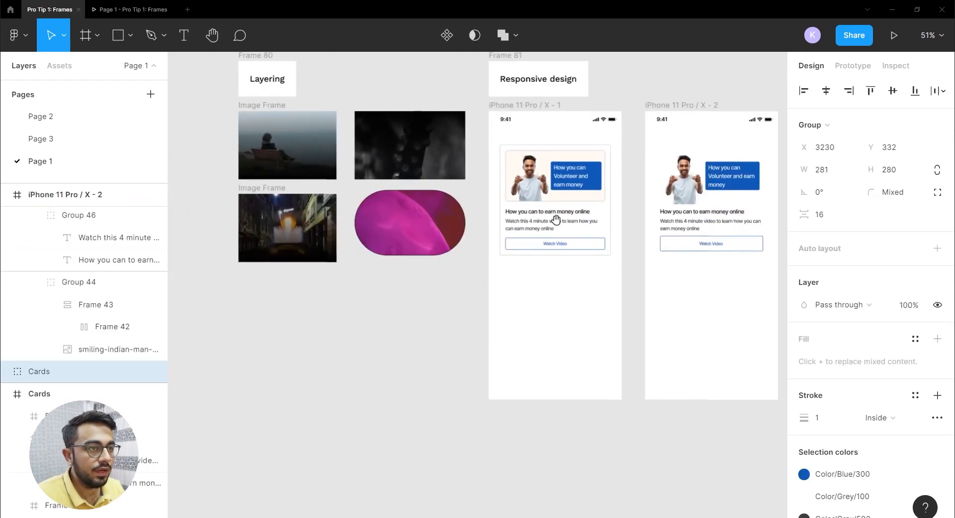
Examine the layer type and design properties of the two Home navigation items in the Scaling section
left_click_drag(457, 206, 476, 275)
left_click_drag(184, 247, 482, 242)
scroll(447, 175, "up", 2)
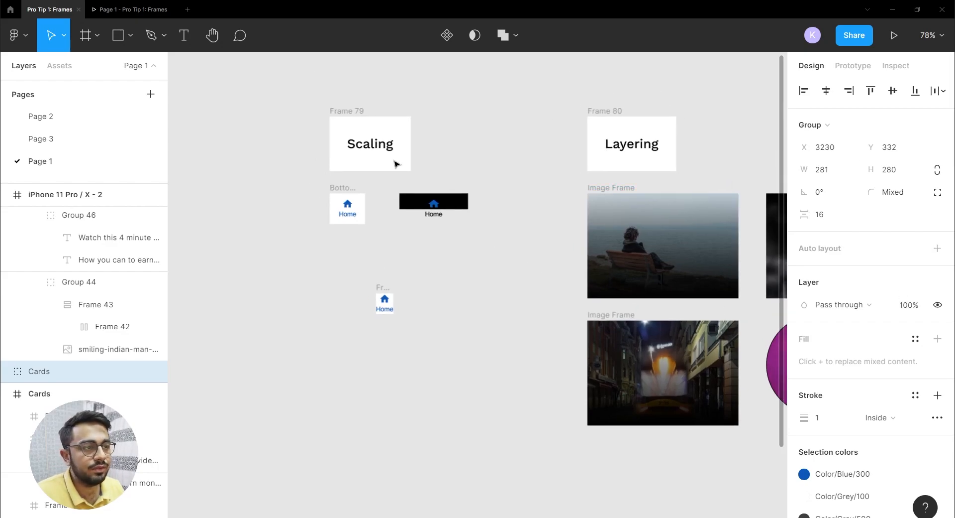
left_click(334, 198)
left_click(414, 191)
left_click(427, 201)
left_click(813, 124)
left_click(828, 70)
left_click(437, 132)
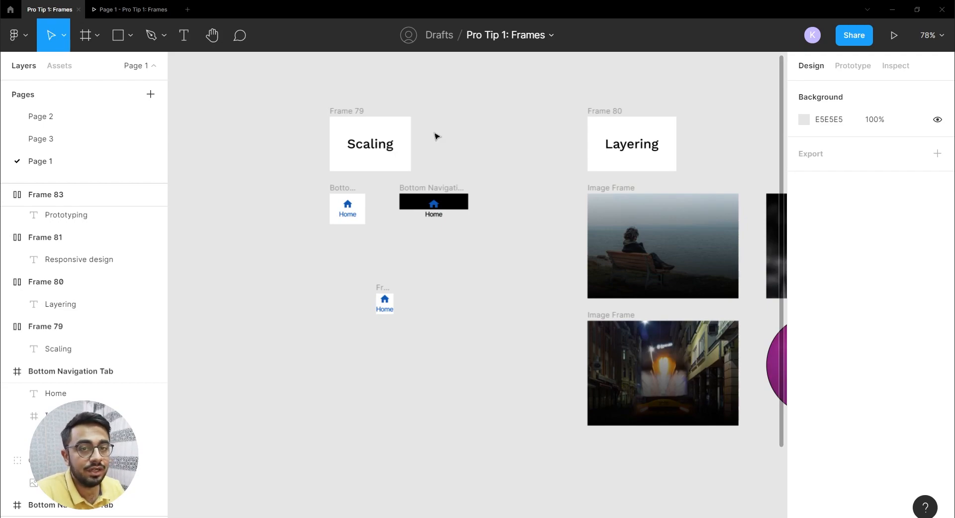
left_click(149, 12)
left_click(26, 6)
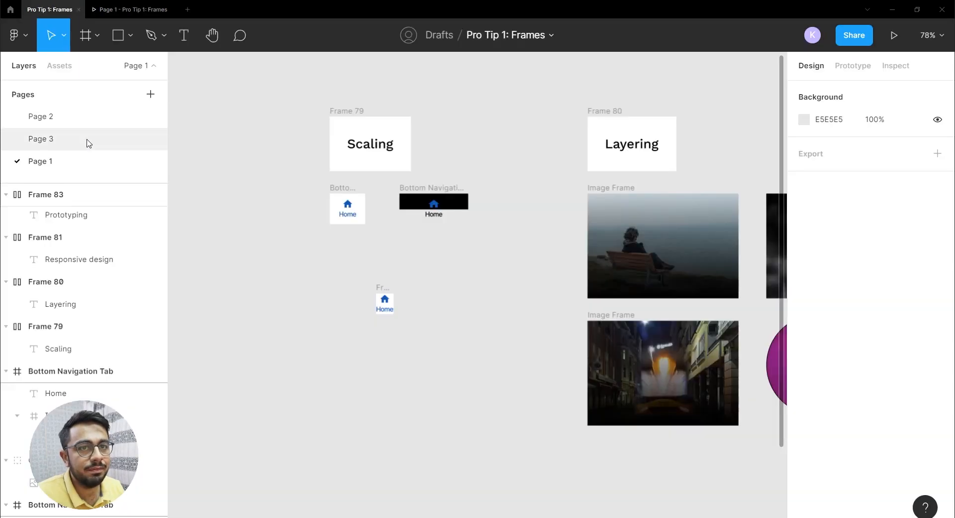
left_click(88, 143)
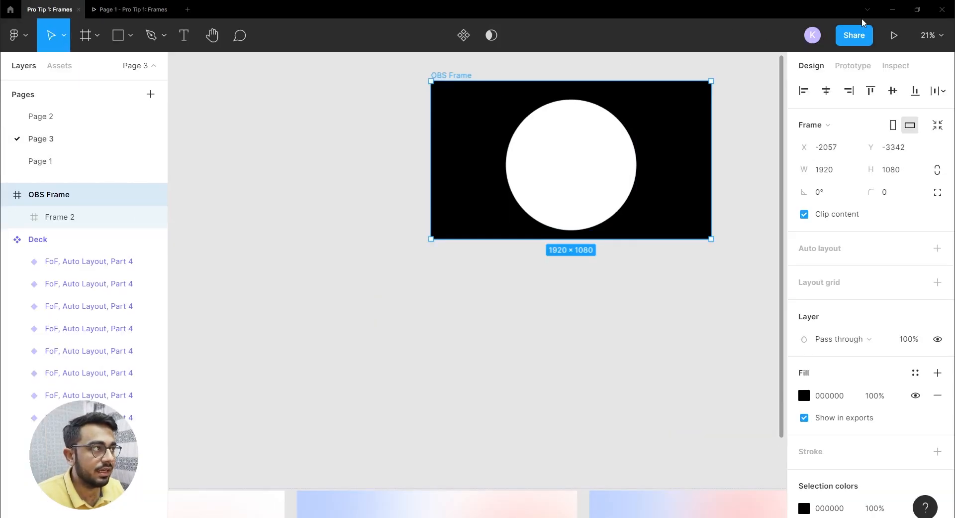
left_click(894, 35)
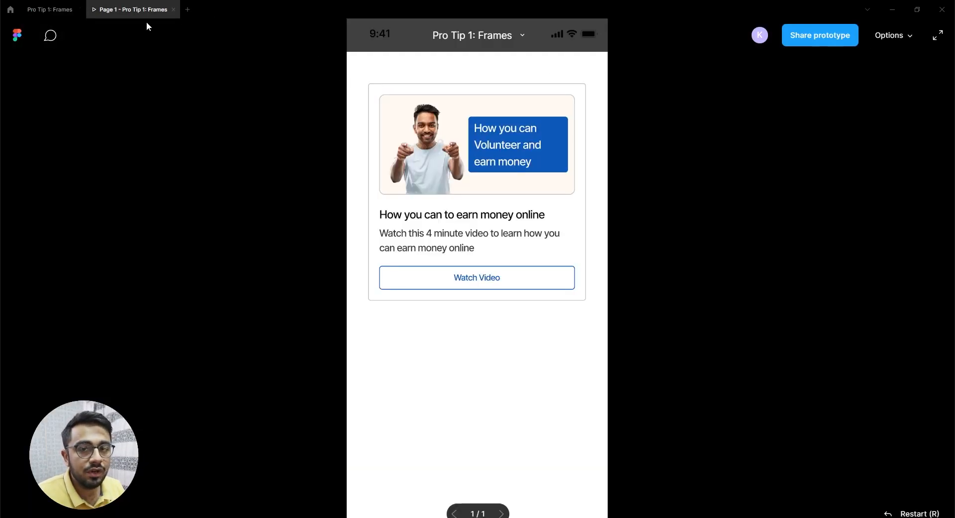
left_click(37, 14)
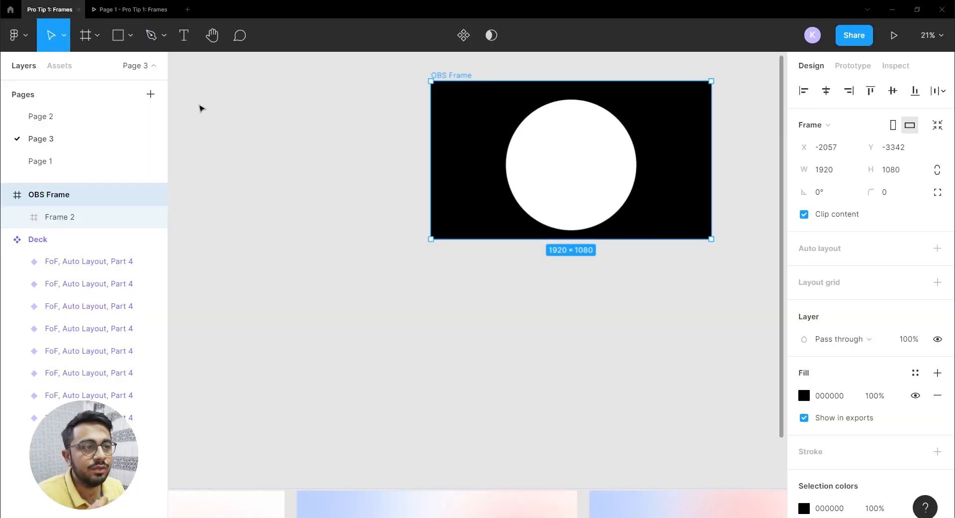
left_click(87, 161)
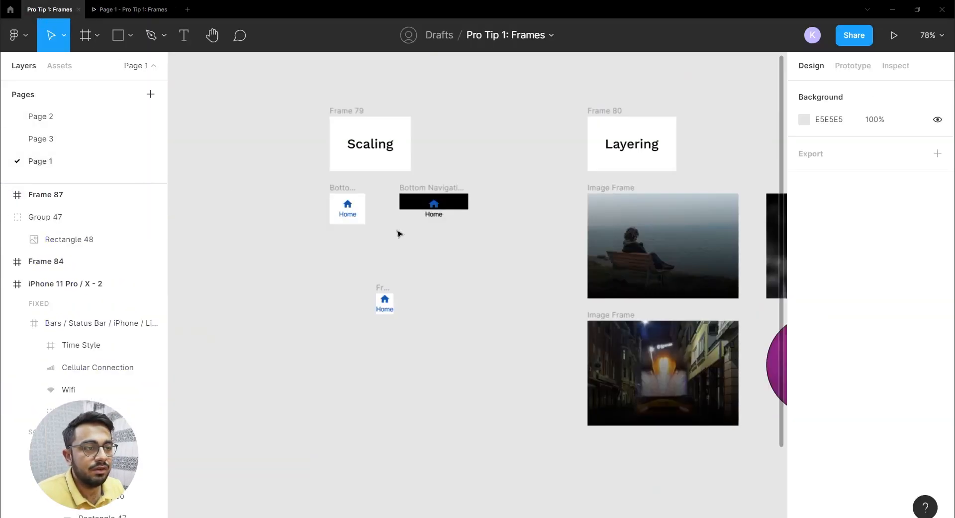
Present the "Use Frame instead of Group" slide from Page 2 as a prototype
left_click(81, 116)
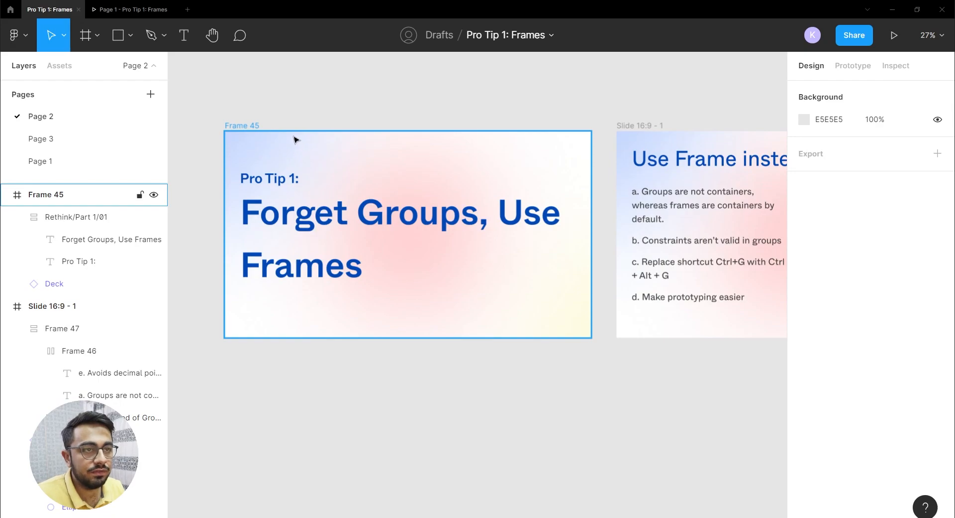
left_click(254, 128)
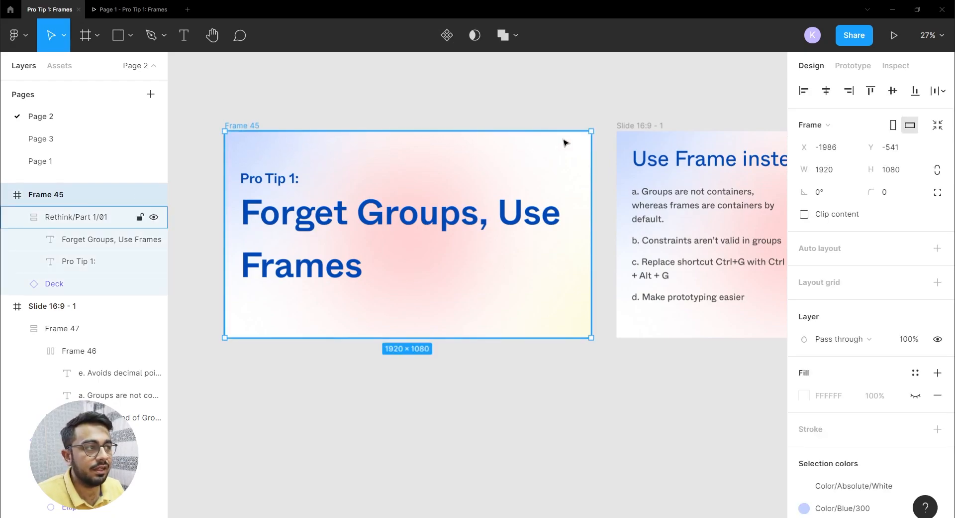
left_click(637, 128)
key("shift+2")
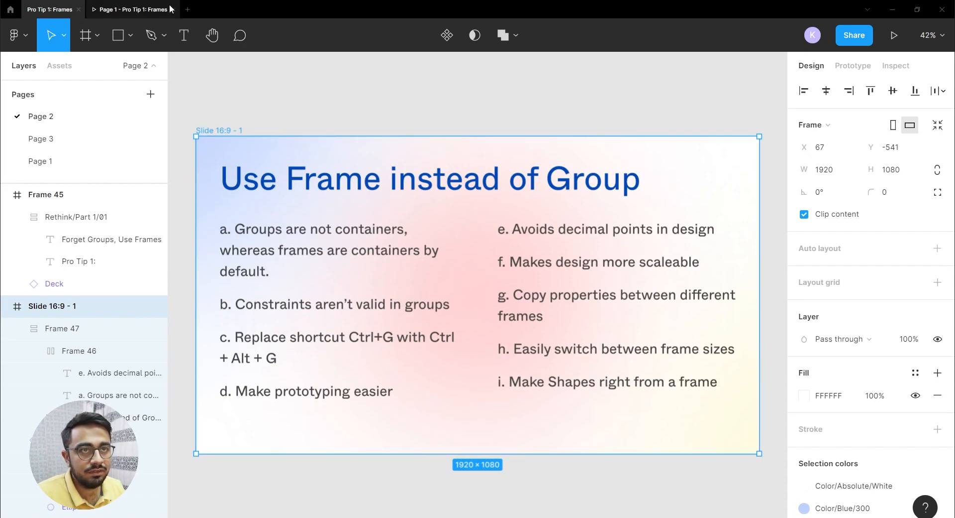
left_click(894, 34)
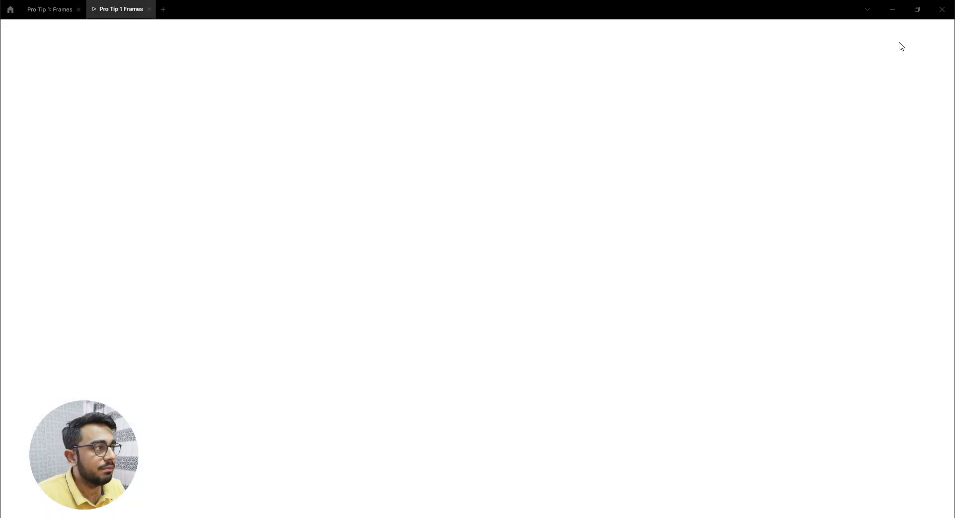